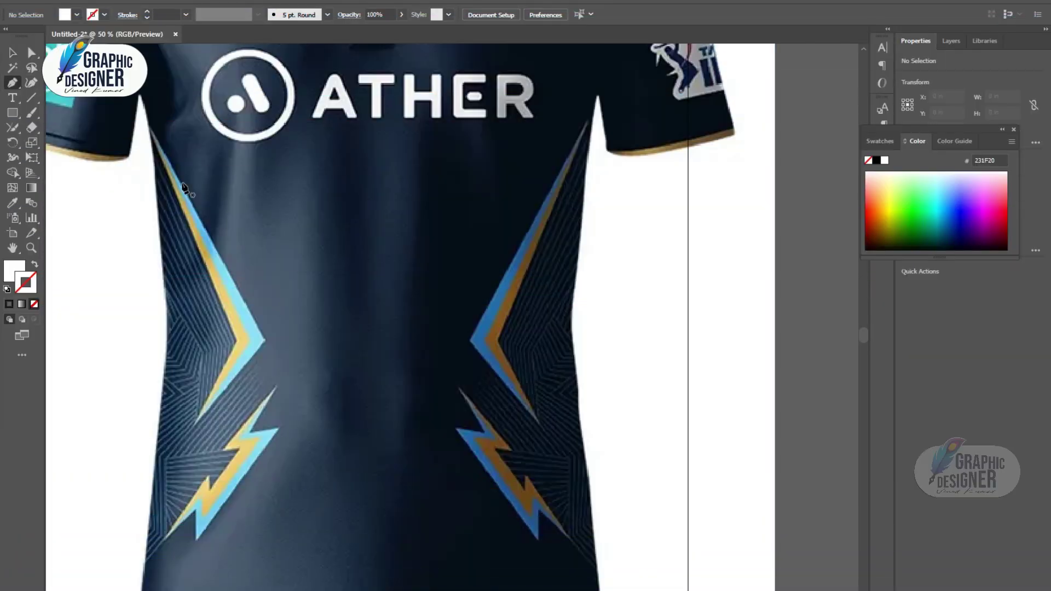
Trace the inner chevron stripe from the shoulder to its tip as a closed path.
click(149, 129)
click(250, 337)
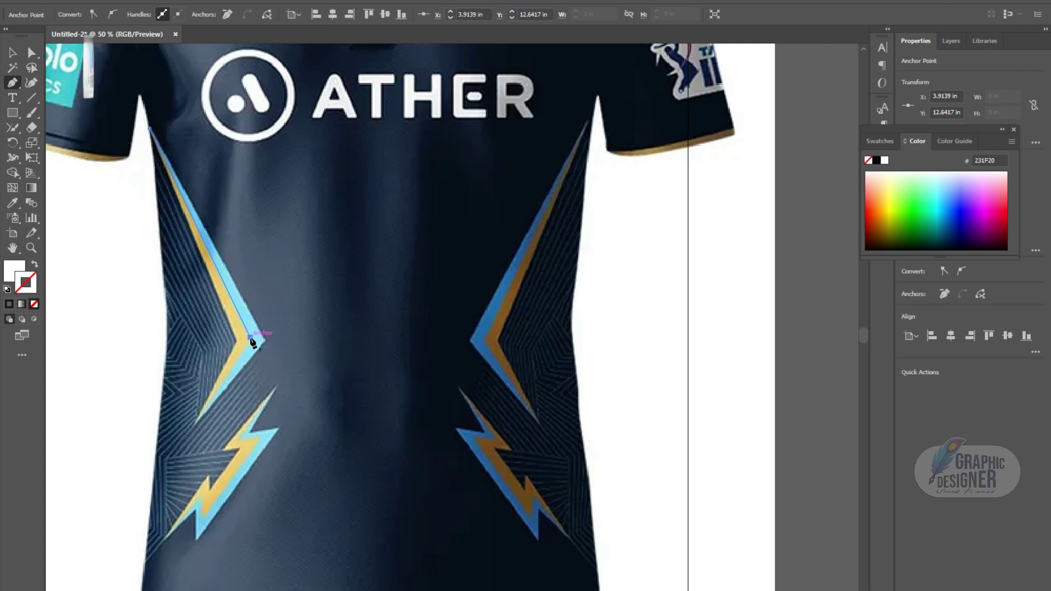
click(196, 424)
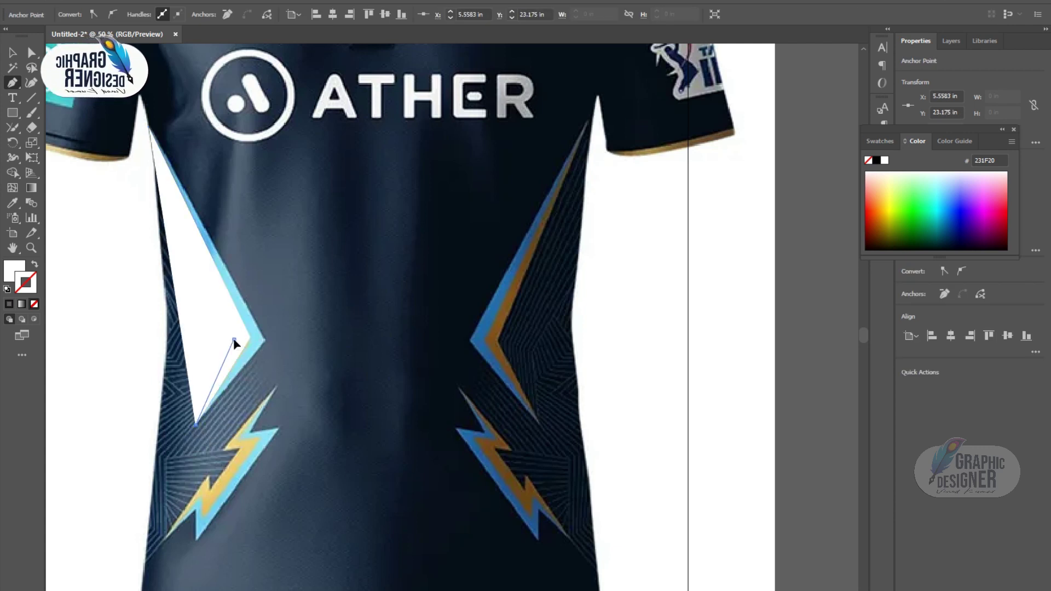
click(234, 339)
click(149, 129)
Fill the traced stripe gold from the artwork and place a copy further toward the centre.
key(i)
click(536, 241)
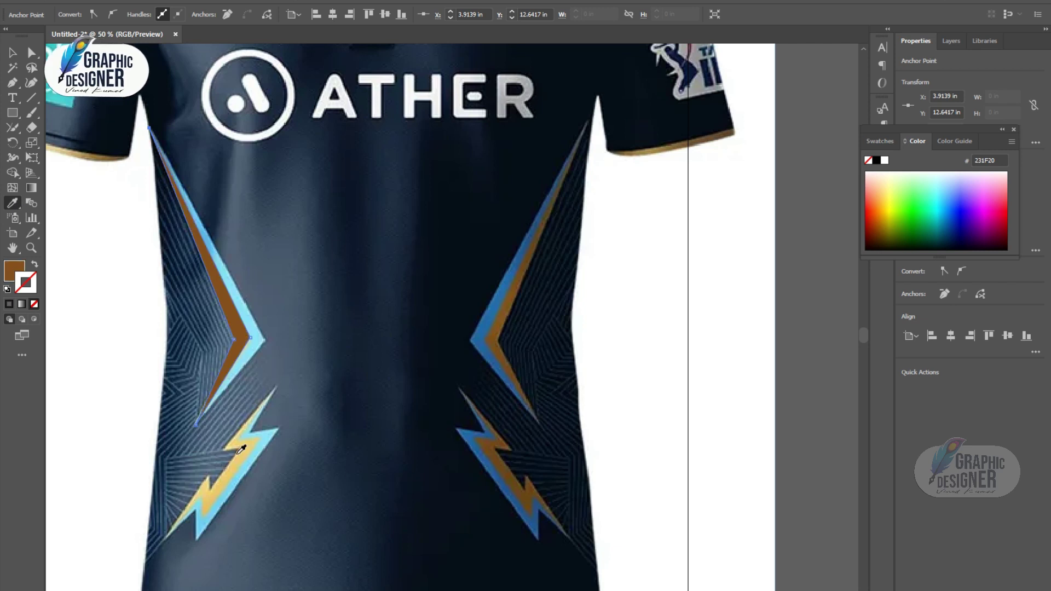
key(v)
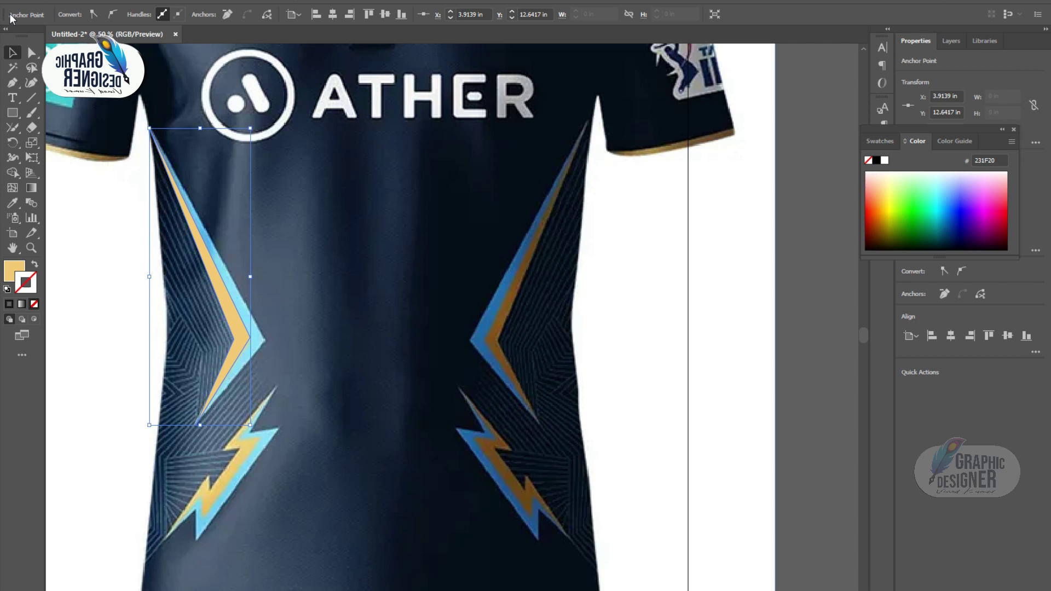
drag(256, 337, 363, 337)
Trace the left chevron's light blue outer stripe as a closed shape from shoulder to tip.
key(p)
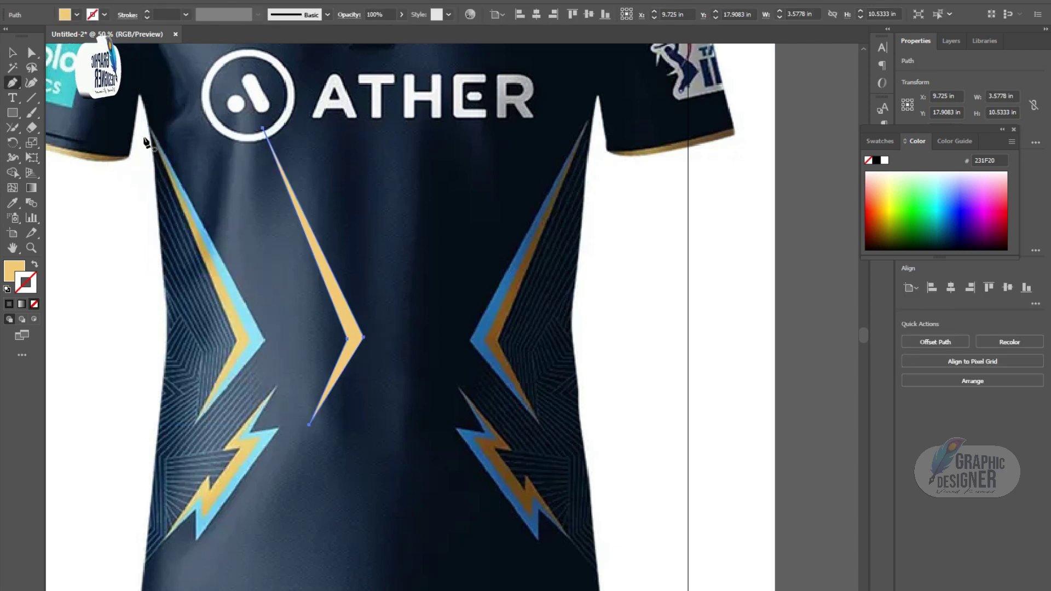
click(149, 130)
click(247, 338)
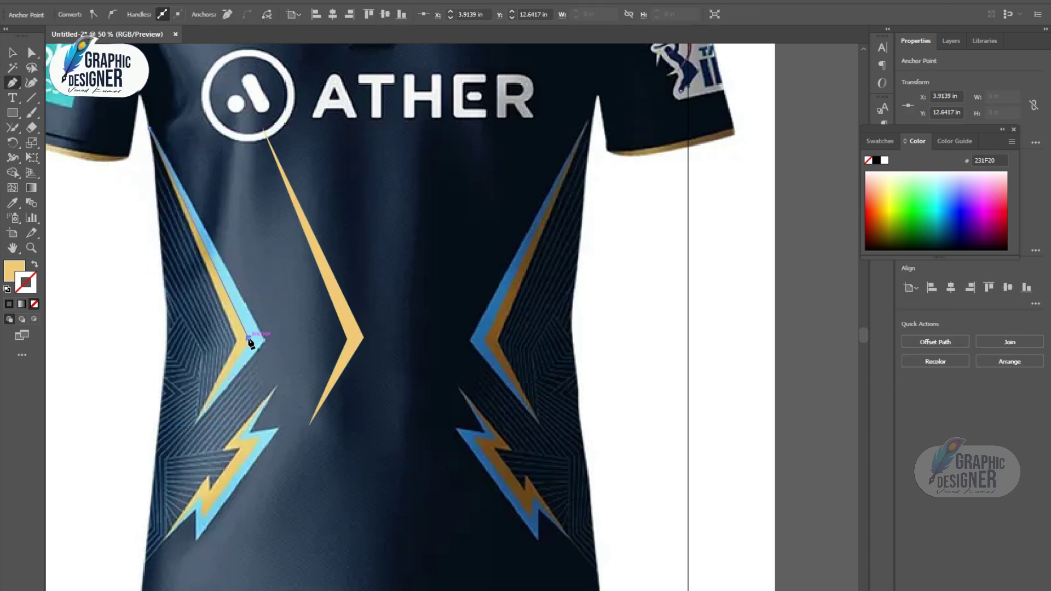
click(193, 428)
click(265, 339)
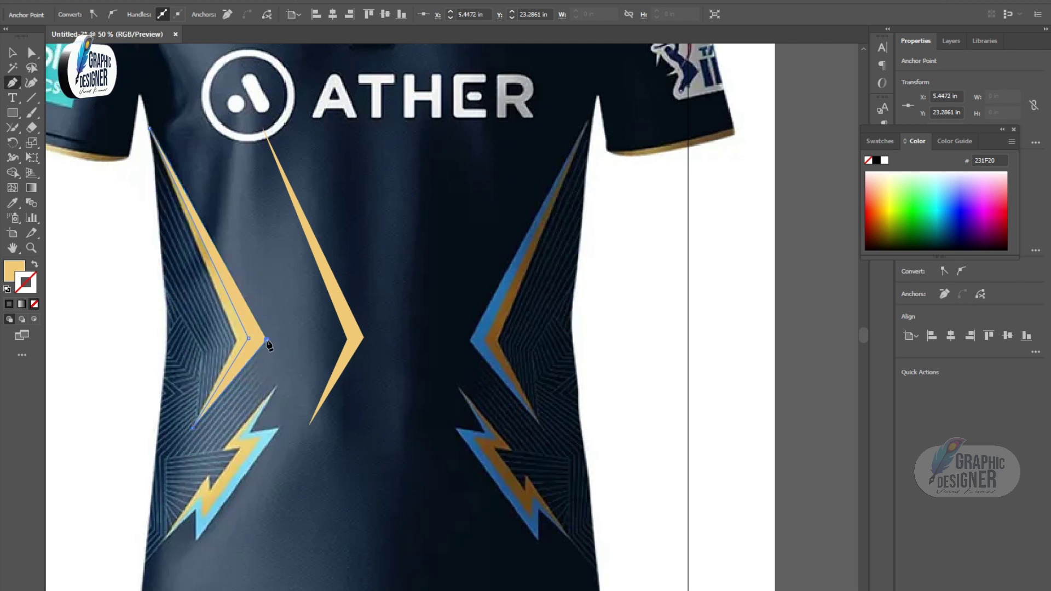
click(151, 129)
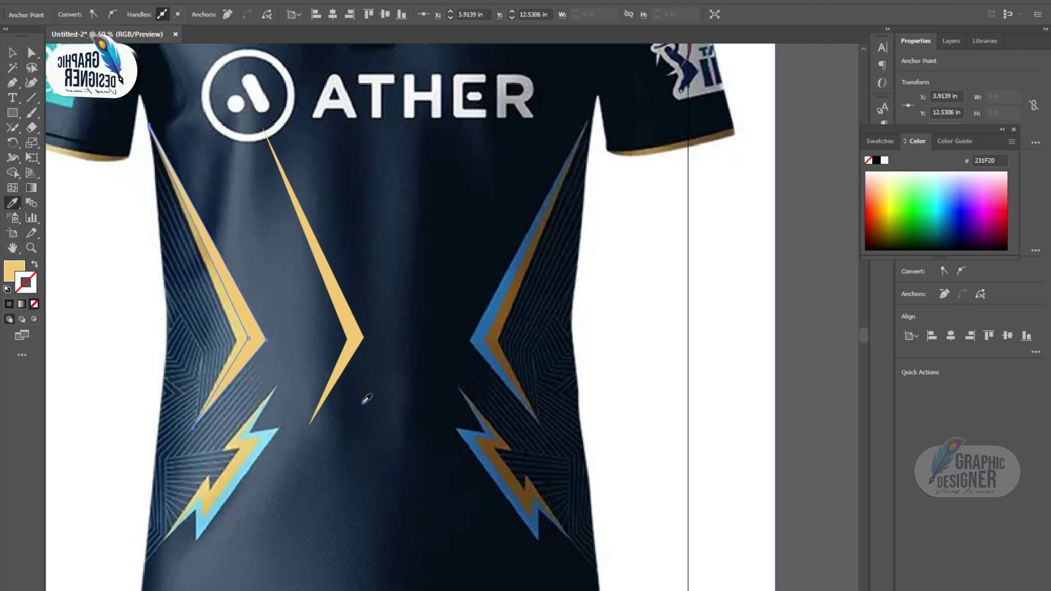
click(11, 50)
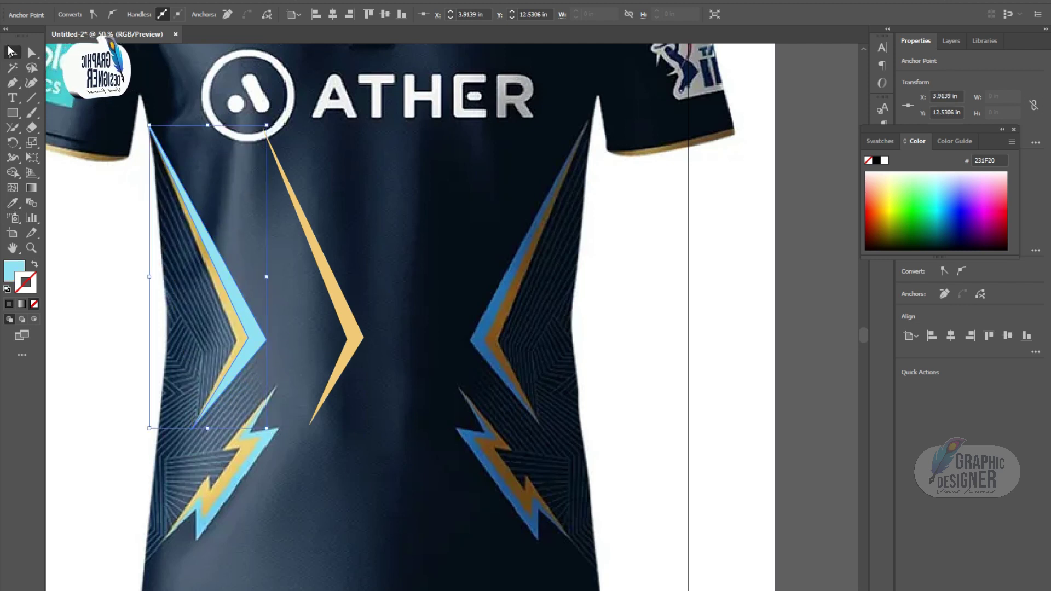
click(312, 350)
scroll(271, 421, down, 1)
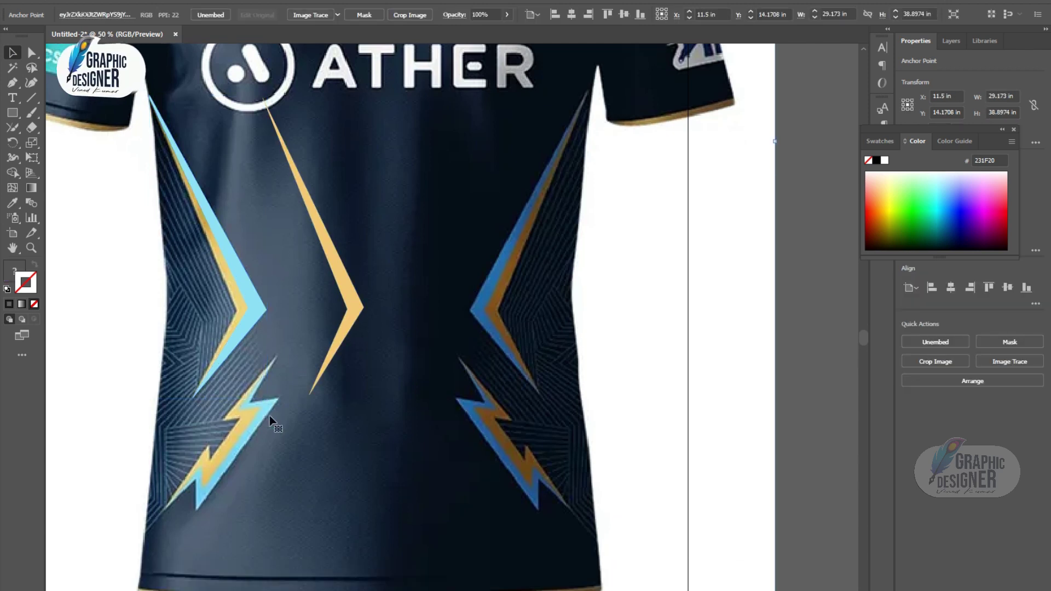
Trace a light blue bolt over the lower-left lightning bolt and shift it down-right beside it.
click(167, 508)
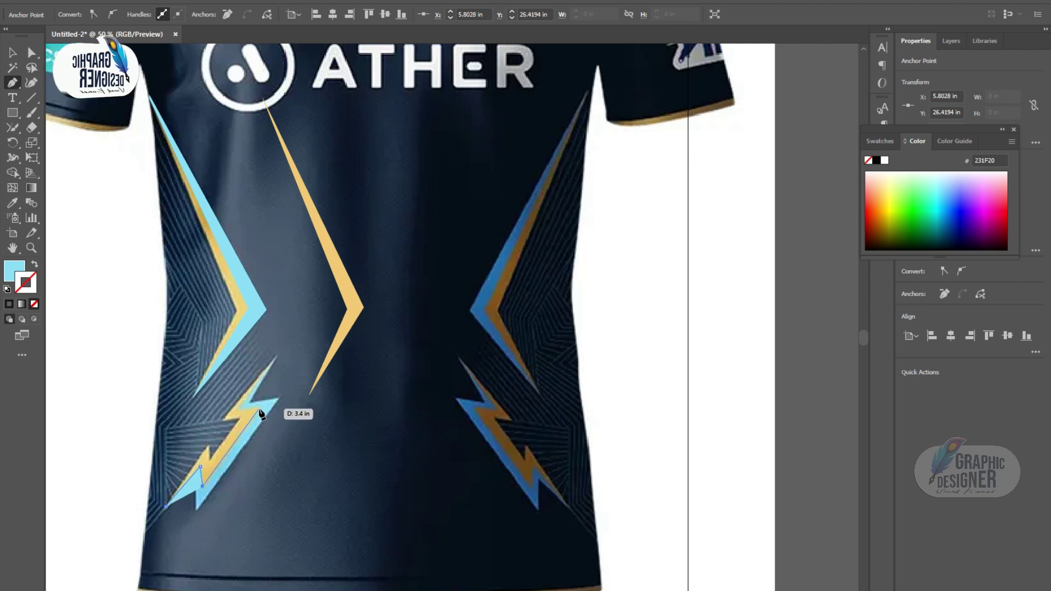
click(241, 409)
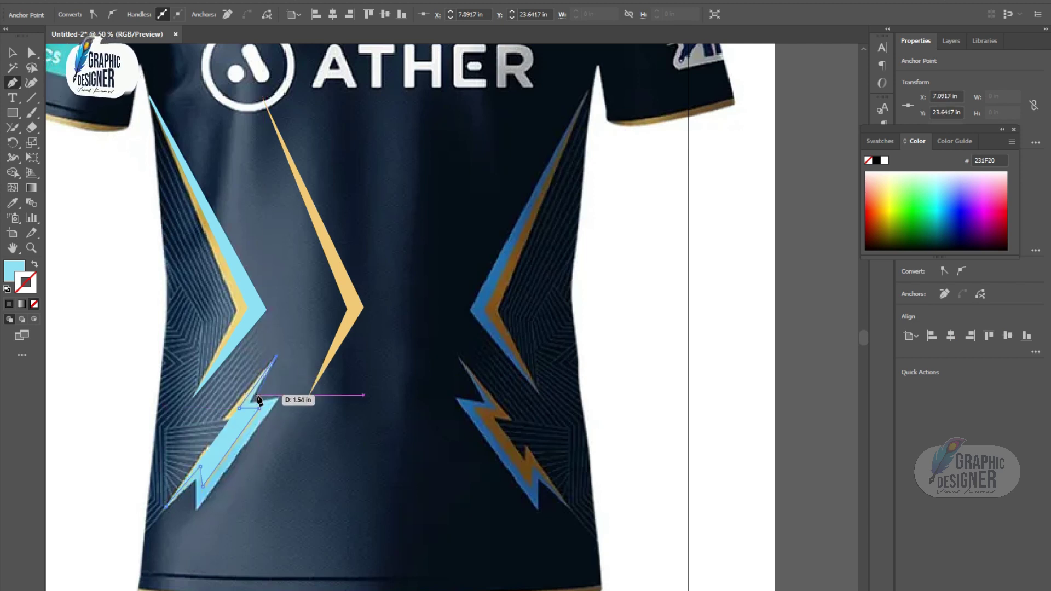
click(259, 408)
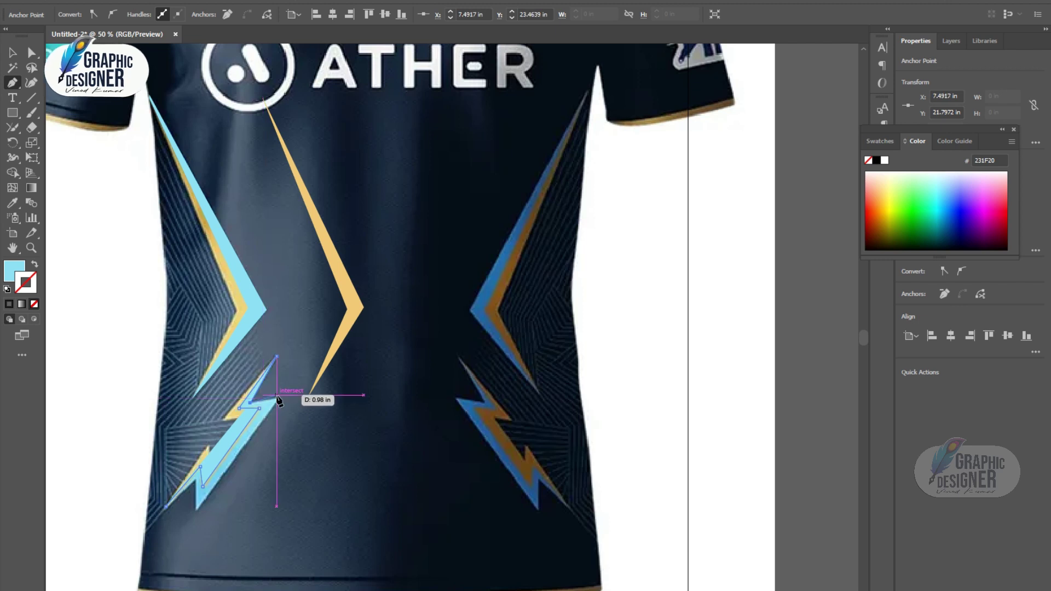
click(198, 510)
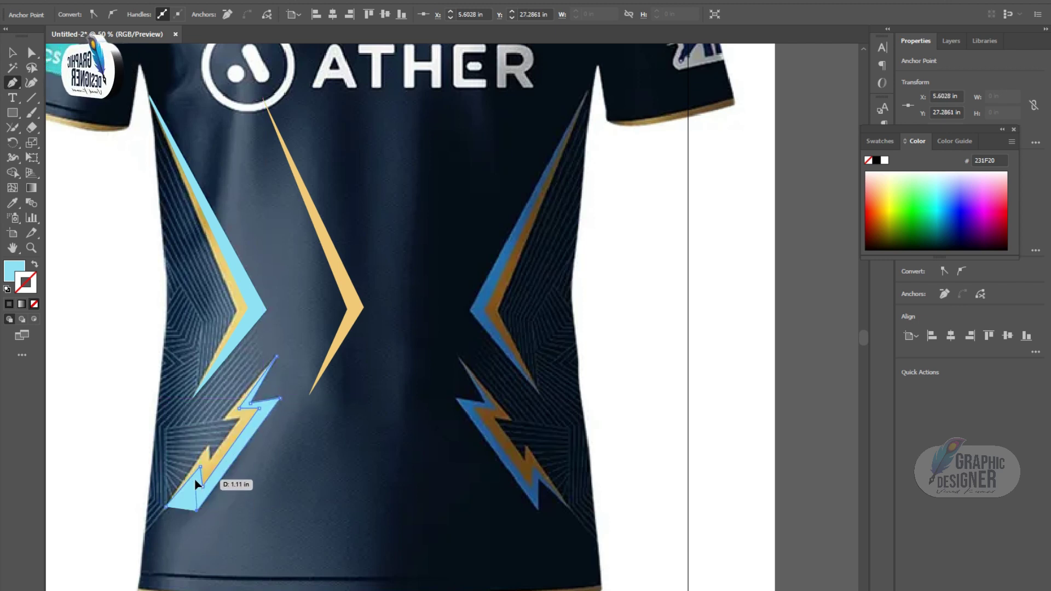
click(13, 53)
drag(249, 441, 303, 467)
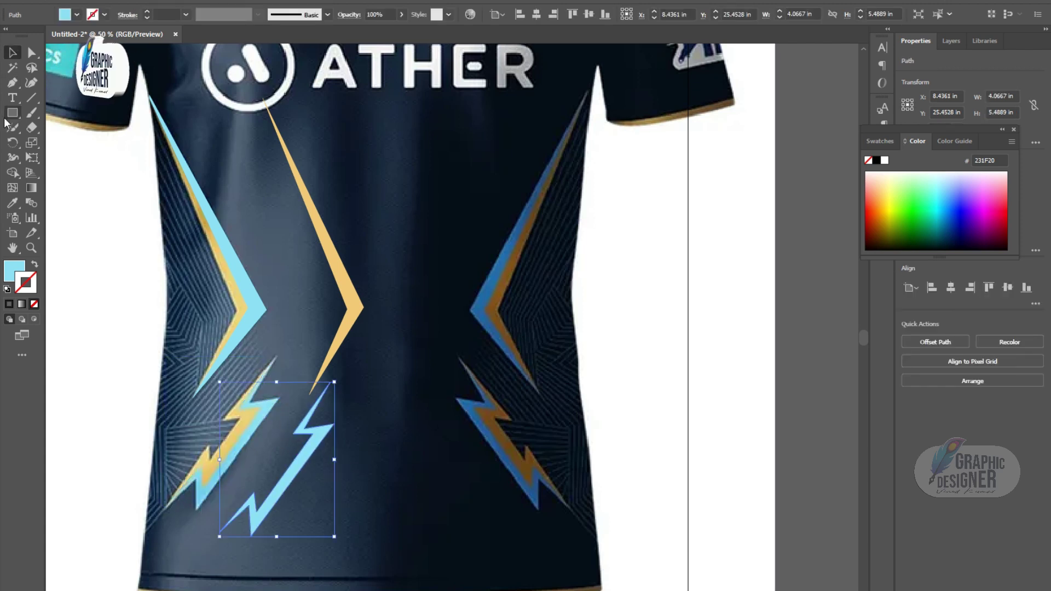
Trace an unfilled inner bolt path and nudge one anchor to fit the bolt edge.
key(p)
click(166, 505)
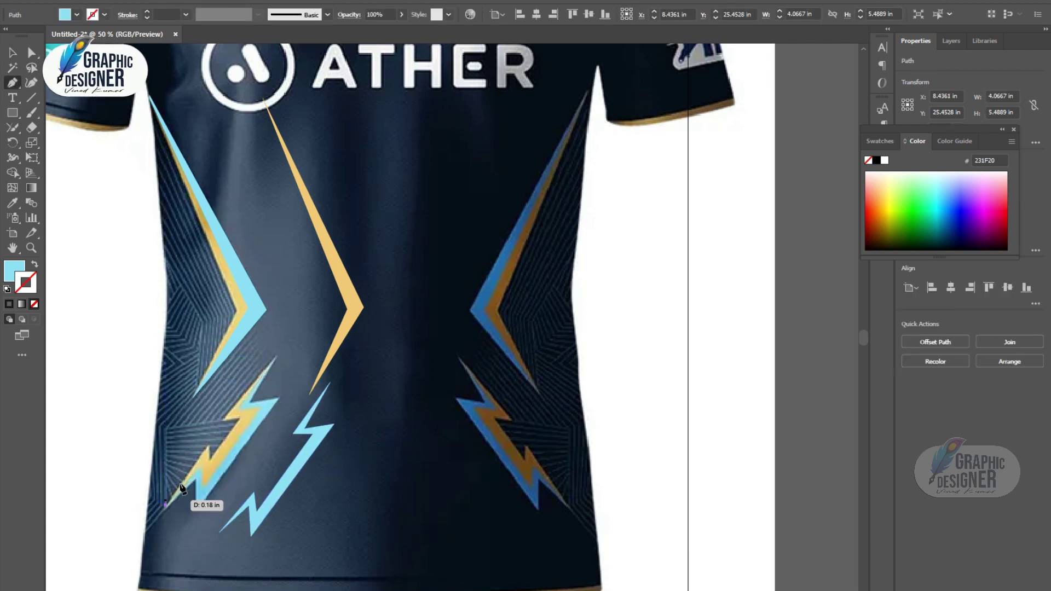
click(209, 458)
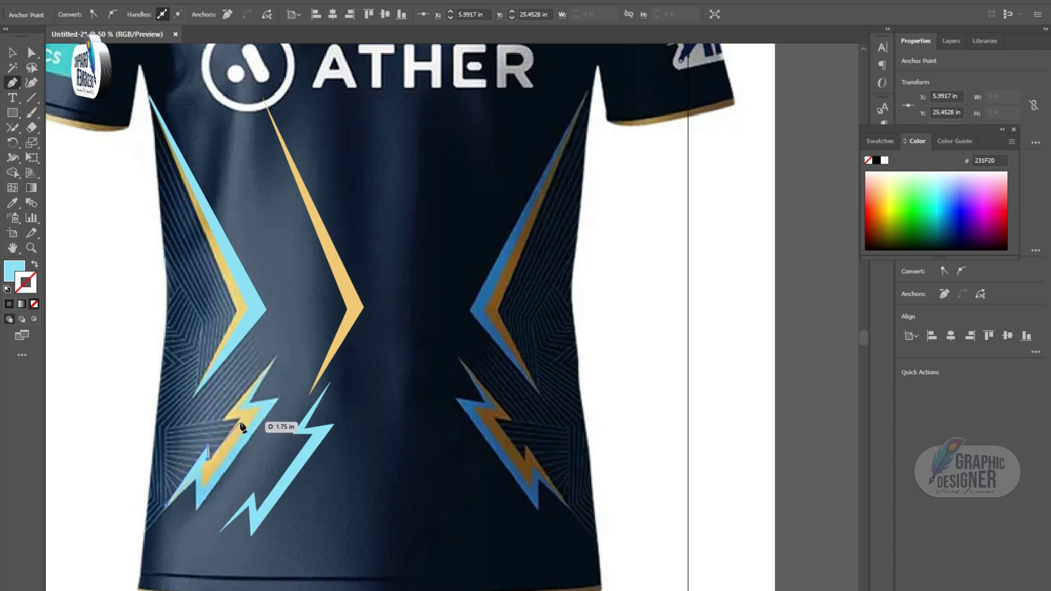
click(225, 419)
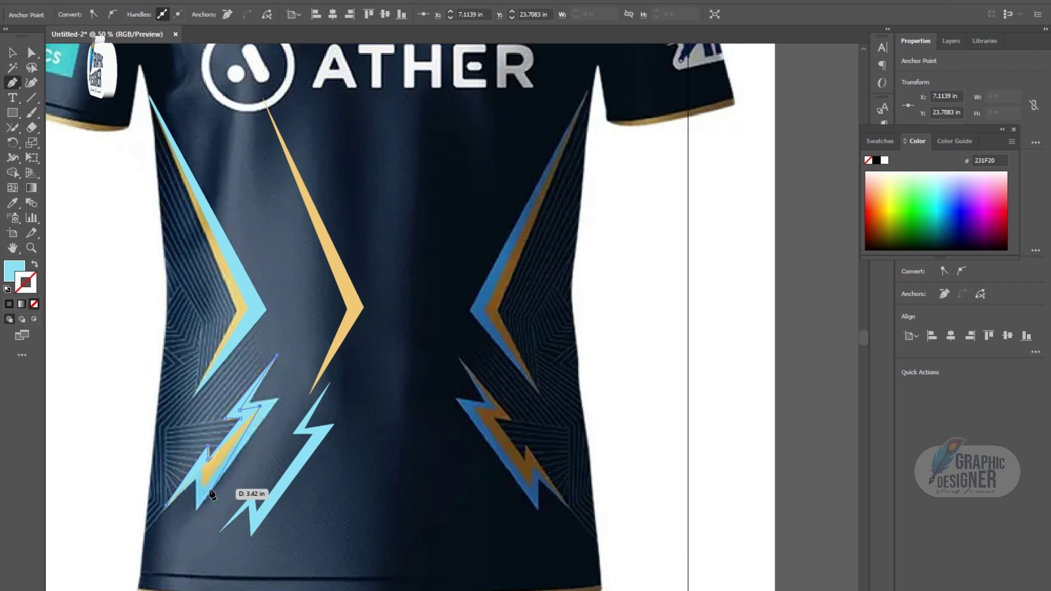
click(31, 303)
click(203, 470)
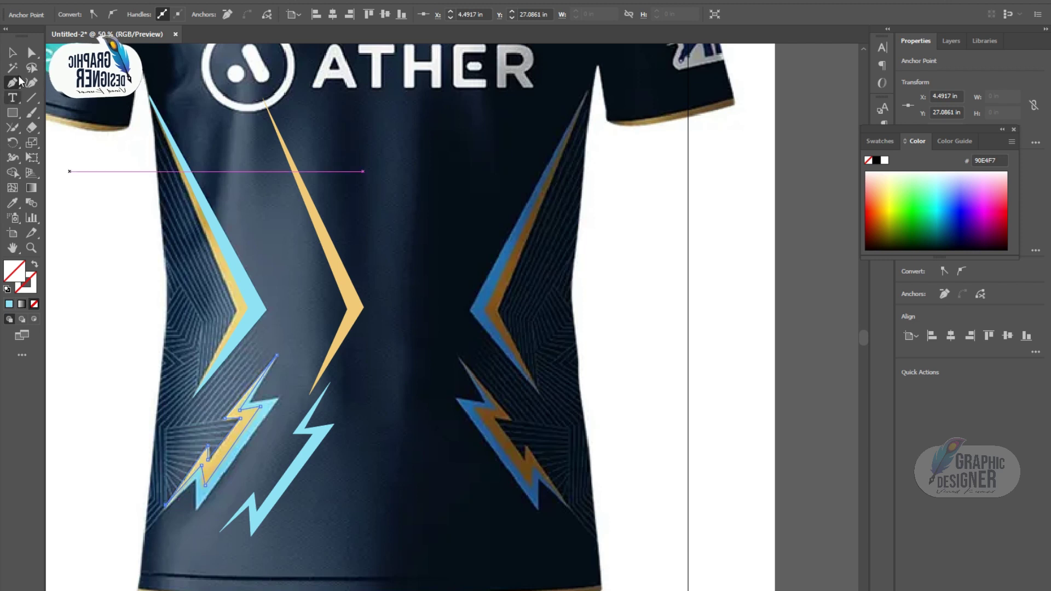
click(32, 52)
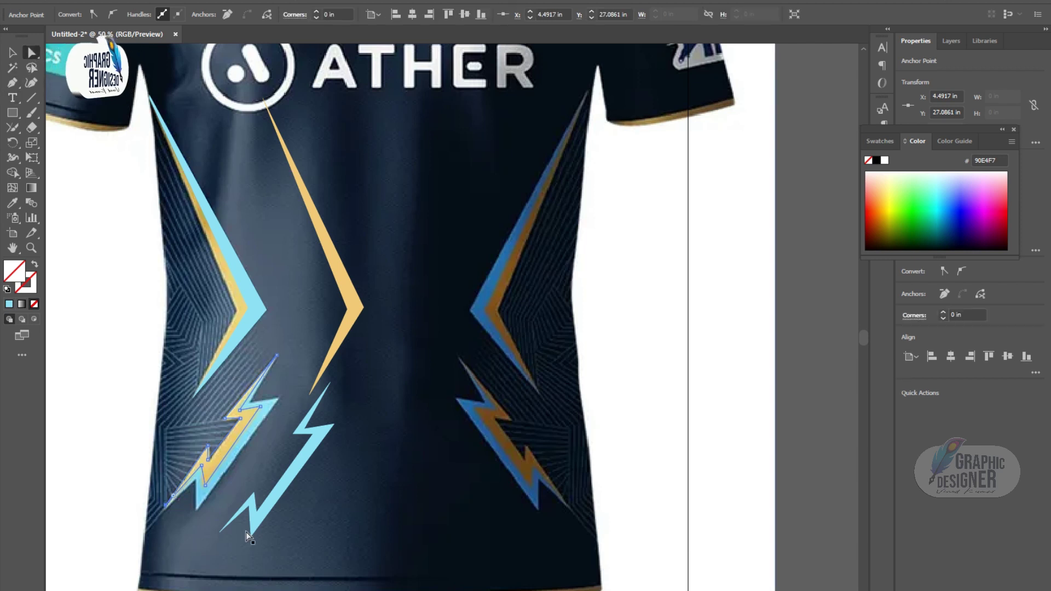
click(208, 463)
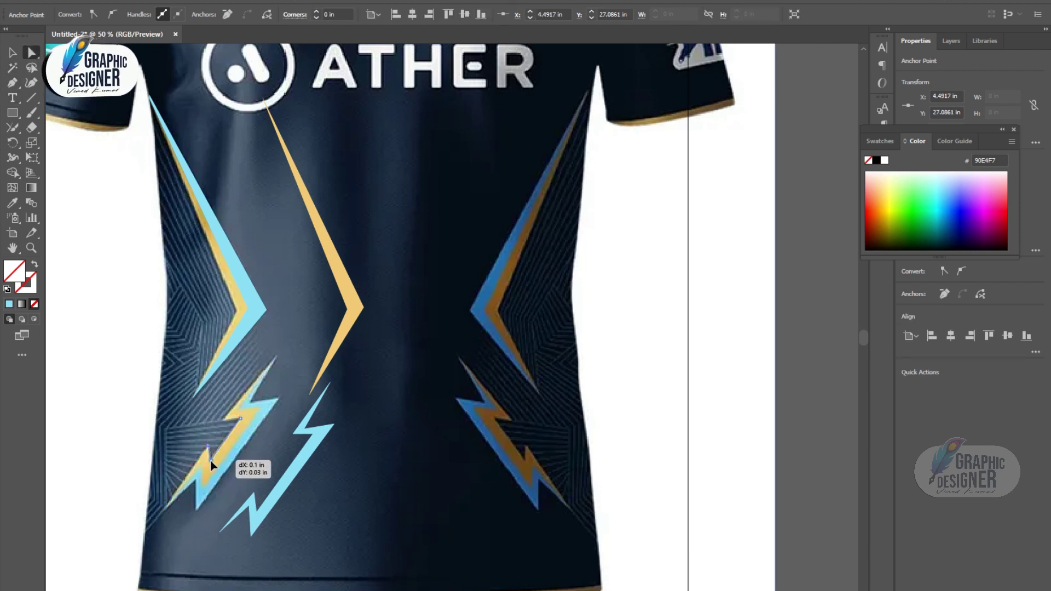
drag(212, 463, 211, 464)
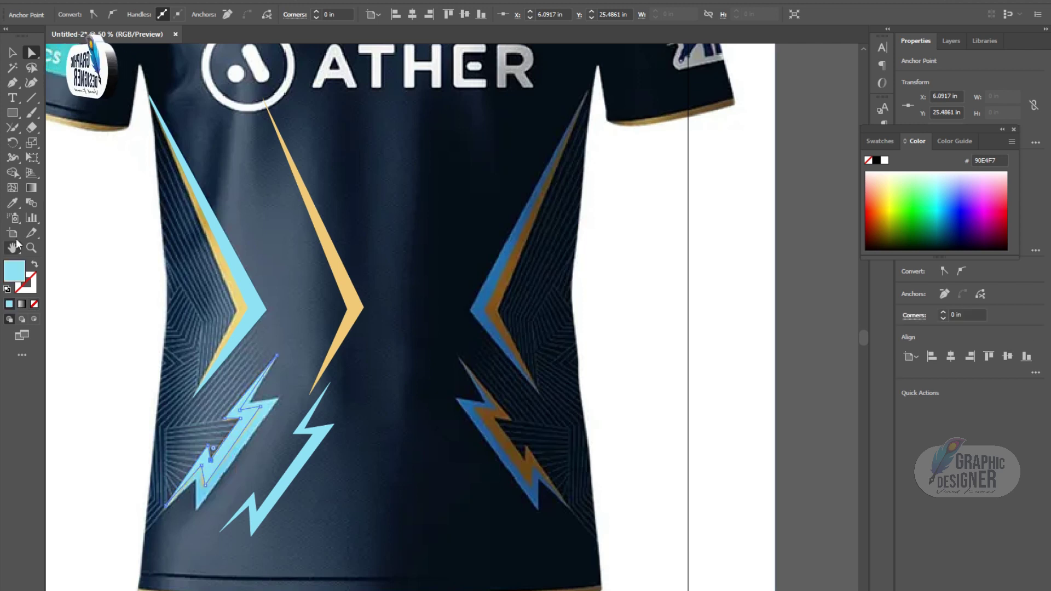
Fill the inner bolt gold, copy it onto the blue bolt, and select the chevron copy.
click(12, 203)
drag(245, 423, 300, 450)
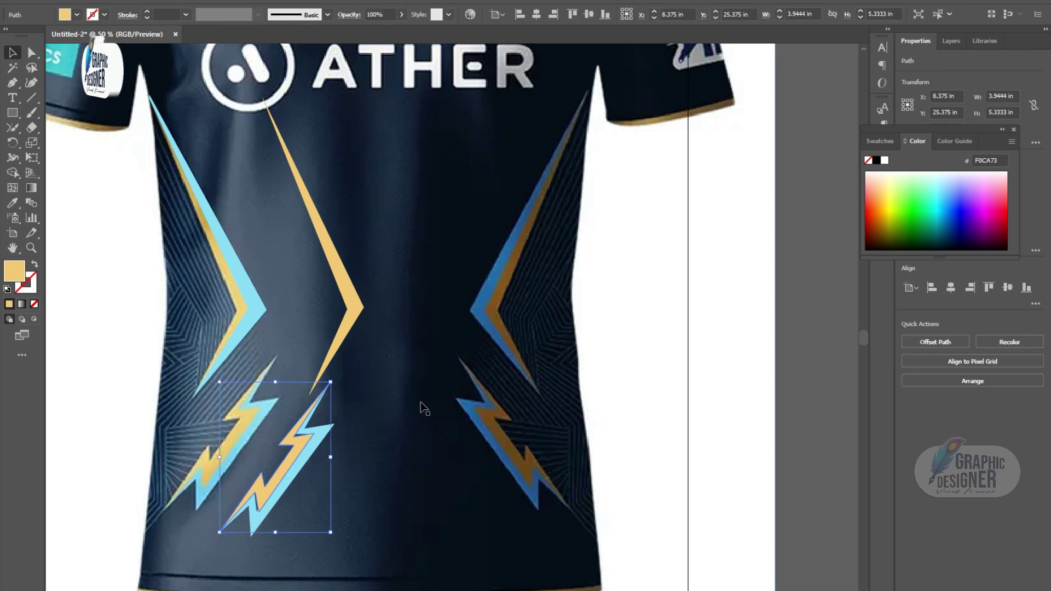
click(328, 268)
click(252, 302)
Move the chevron copy back onto the left stripe and bring the jersey's left side into view.
drag(357, 309, 241, 308)
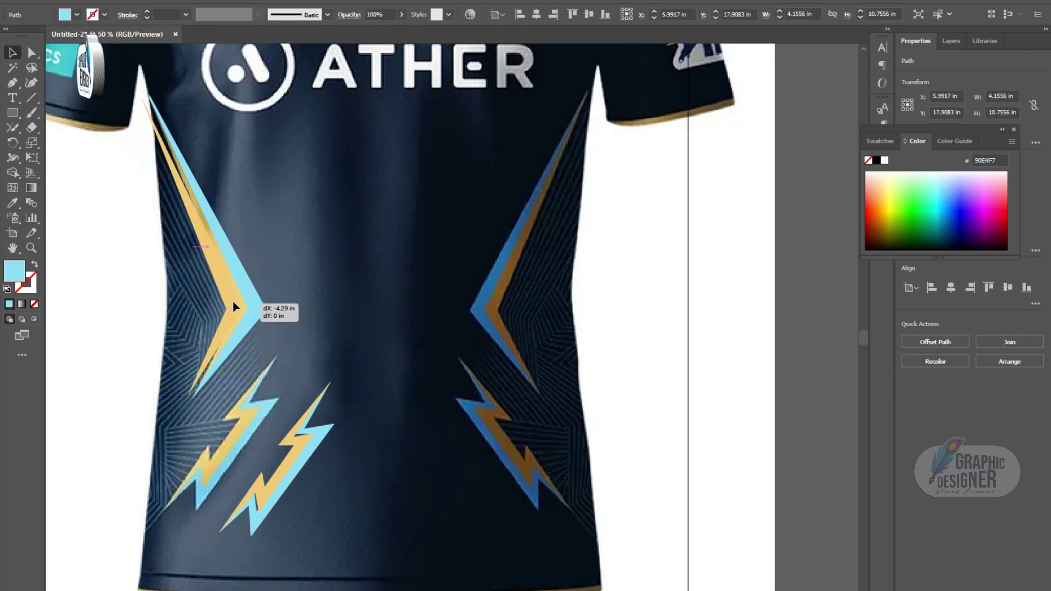
click(304, 340)
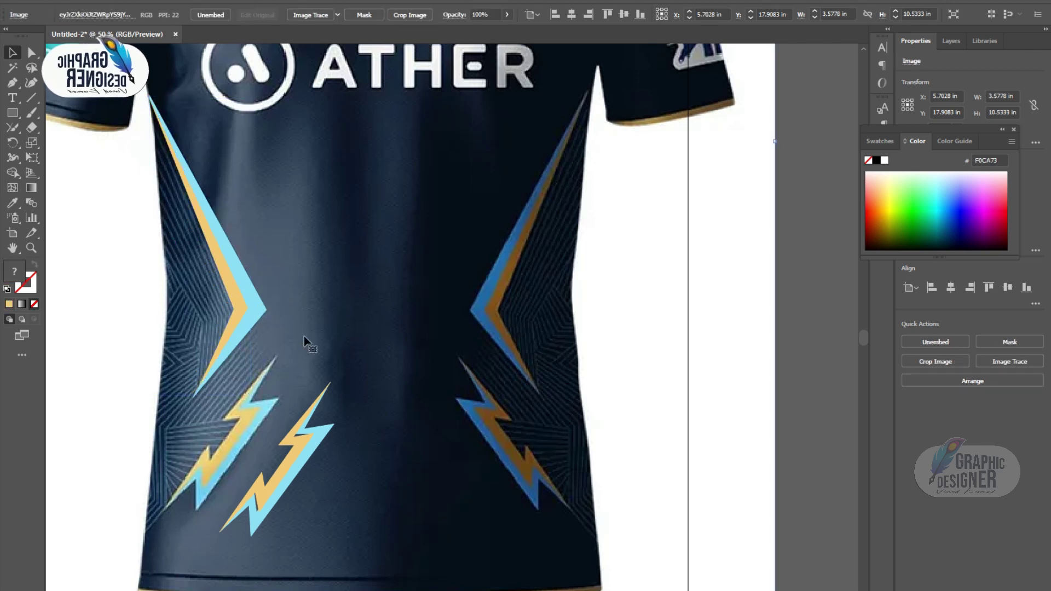
scroll(451, 317, left, 5)
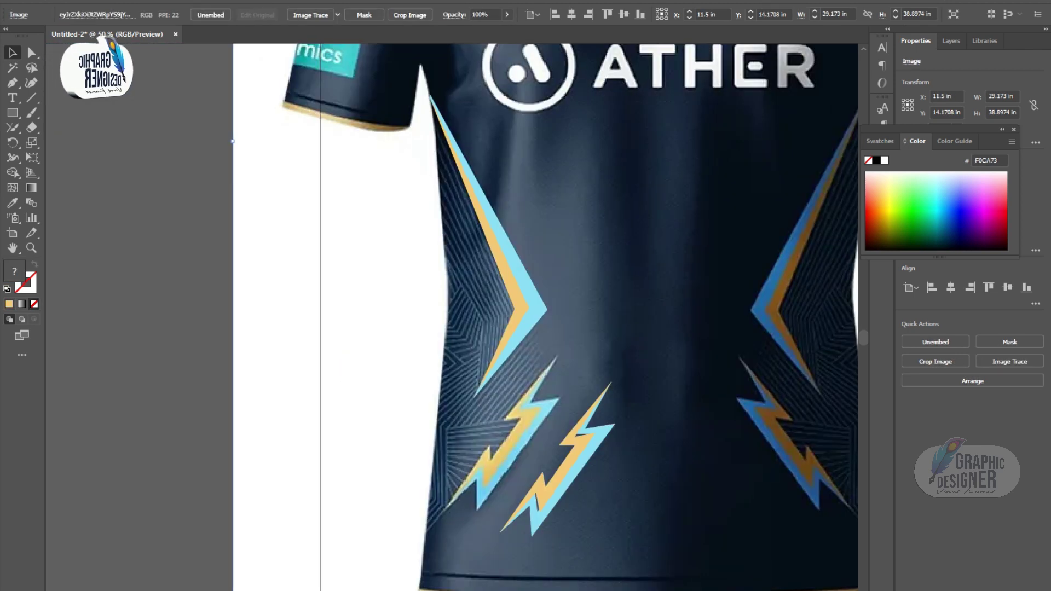
Start a fill-free path down the left chevron's inner edge.
click(7, 85)
click(433, 127)
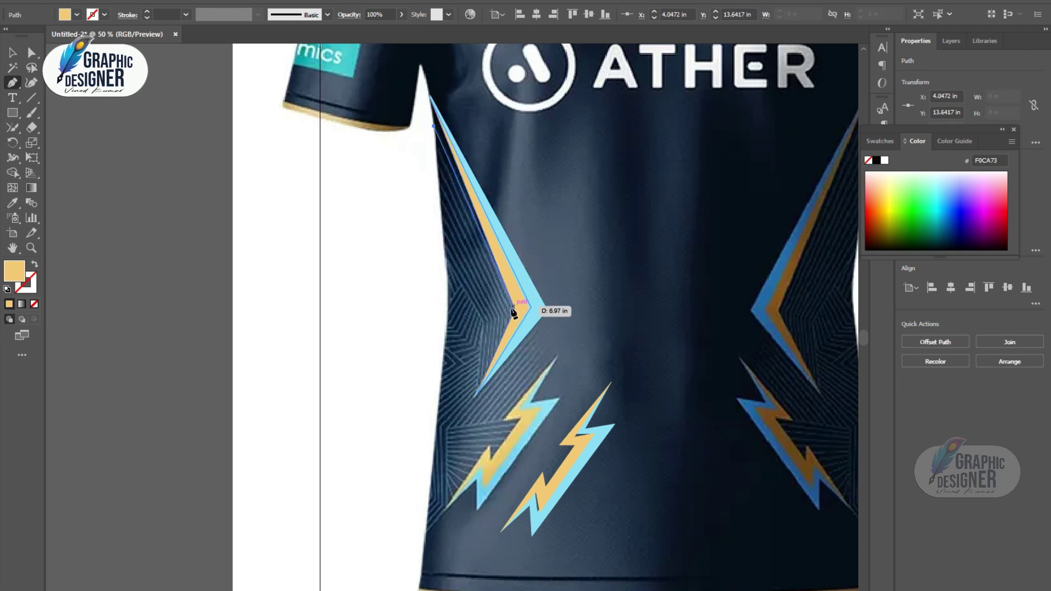
click(510, 312)
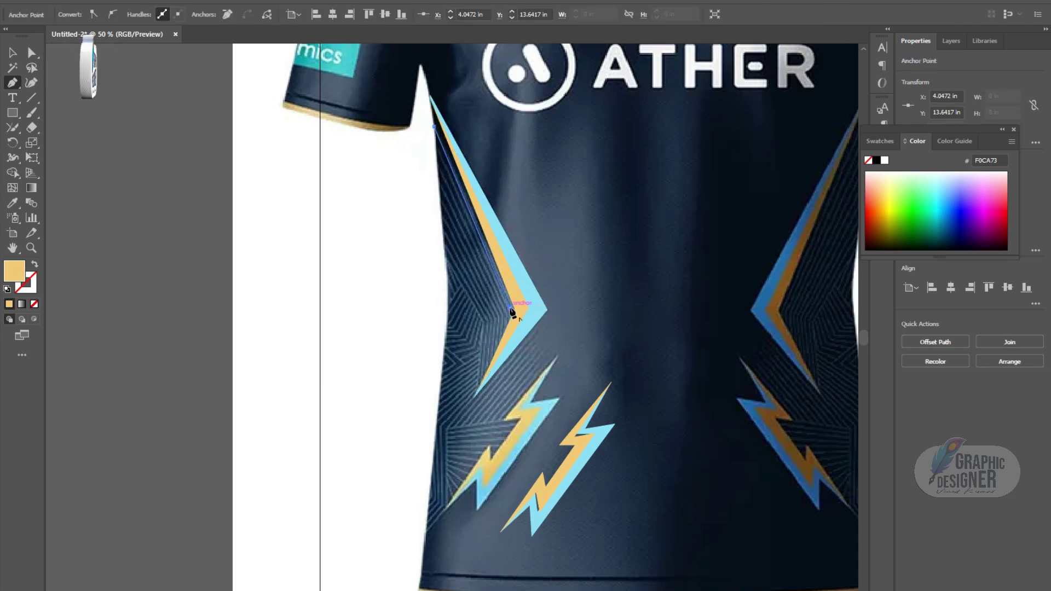
click(510, 329)
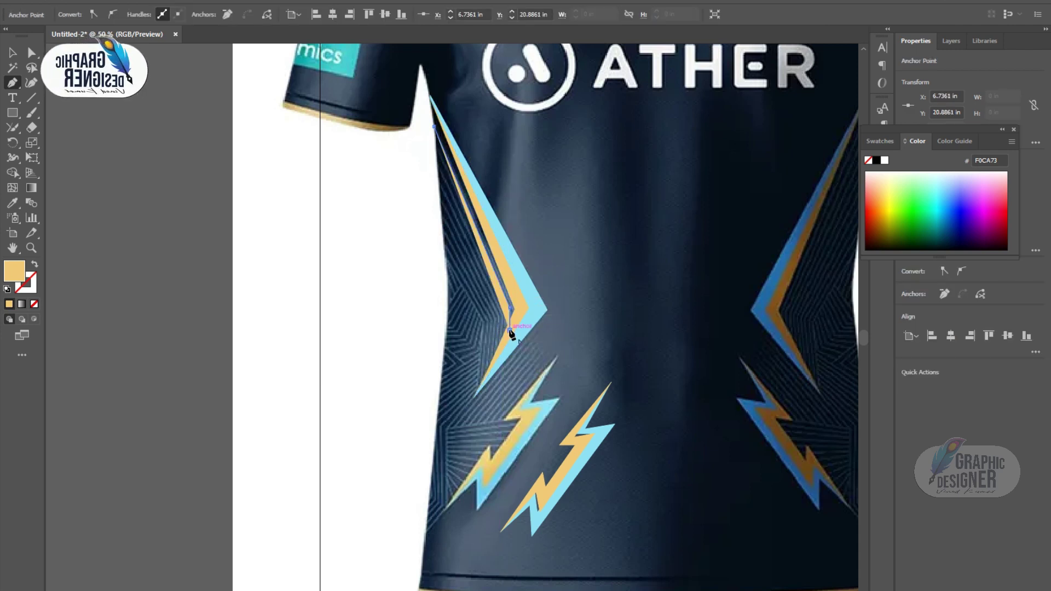
click(34, 304)
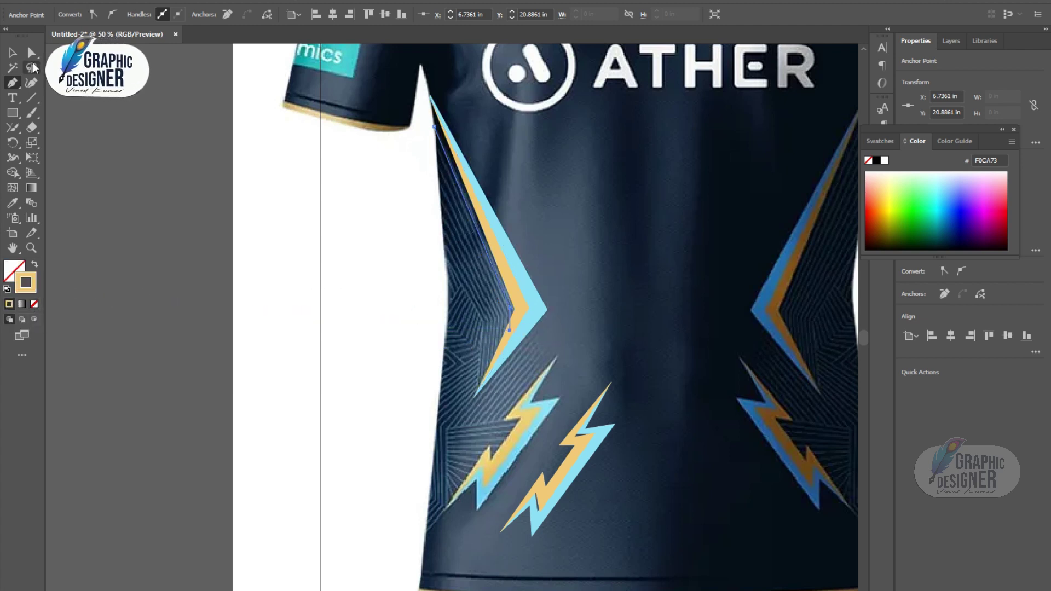
Give the traced chevron line a 4 pt stroke and check the light-blue chevron's colour.
click(1013, 130)
key(v)
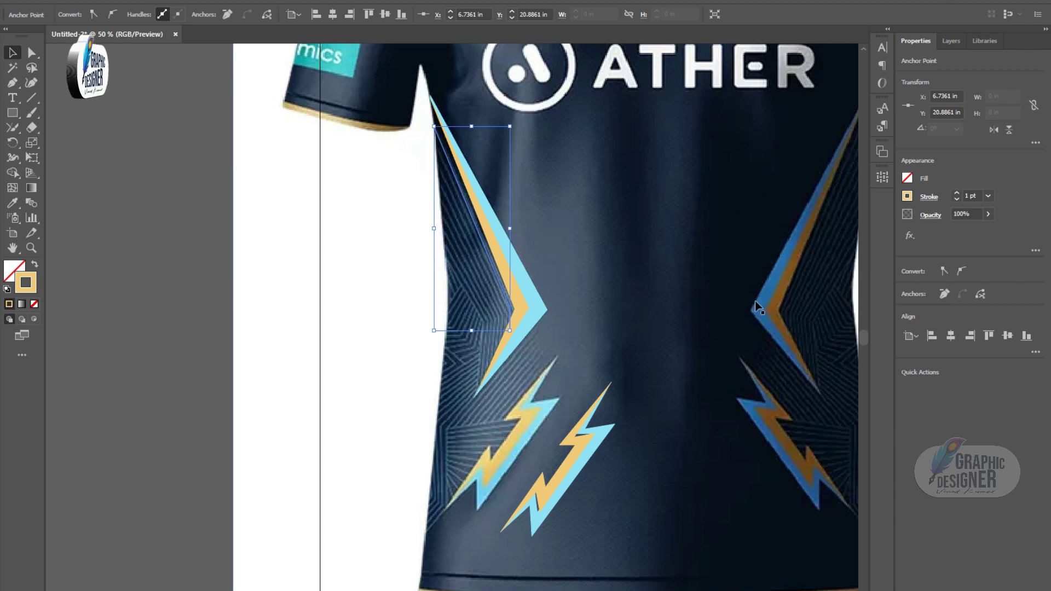
click(988, 196)
click(1015, 293)
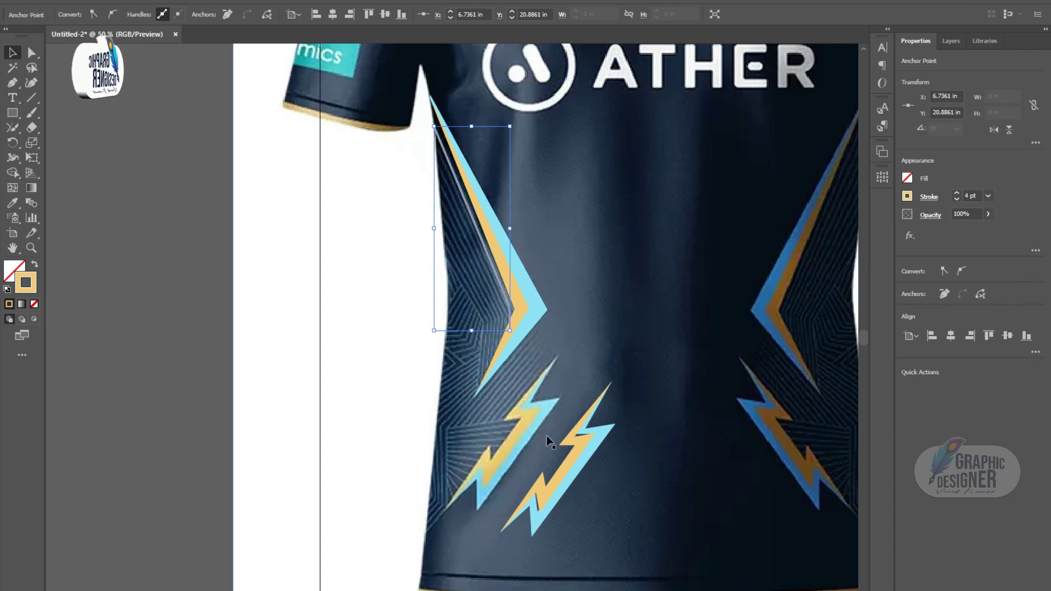
click(540, 305)
double_click(14, 270)
click(892, 401)
Colour the line's stroke 90E4F7 and repeat it as parallel stripes stepping left.
click(502, 290)
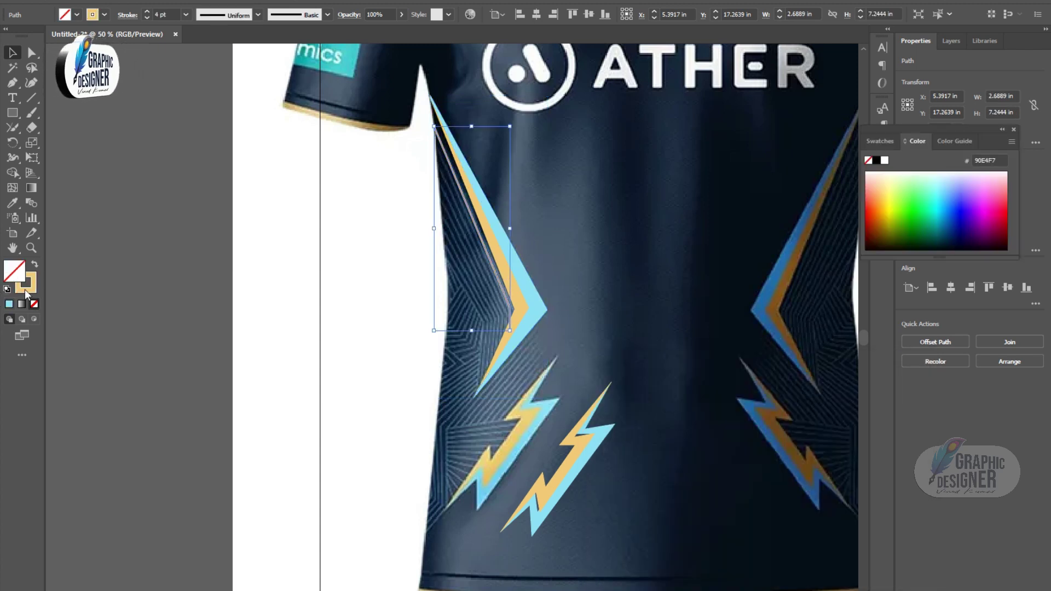
double_click(26, 290)
click(890, 400)
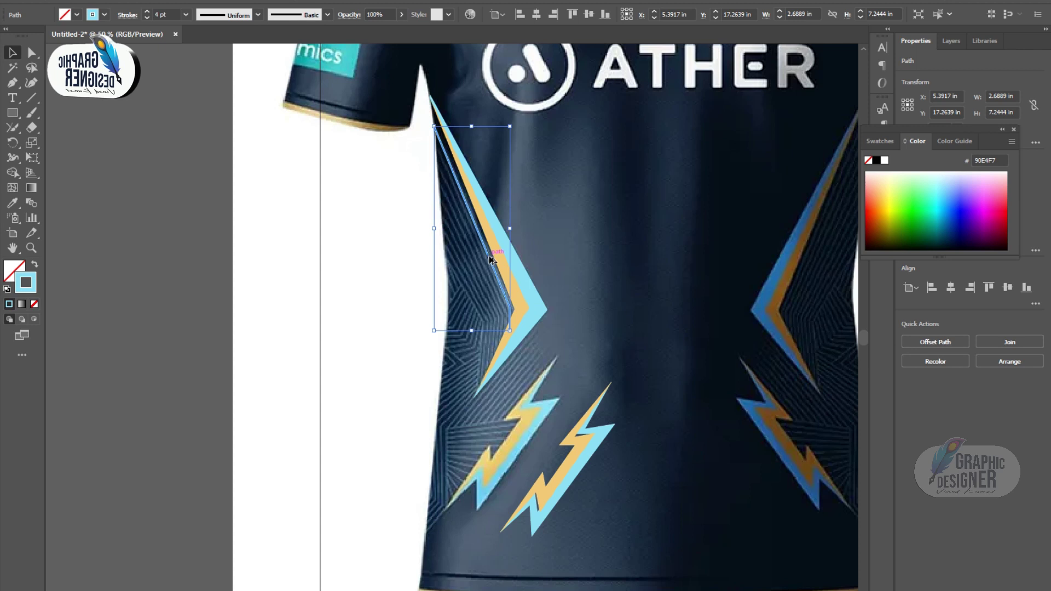
drag(486, 261, 483, 262)
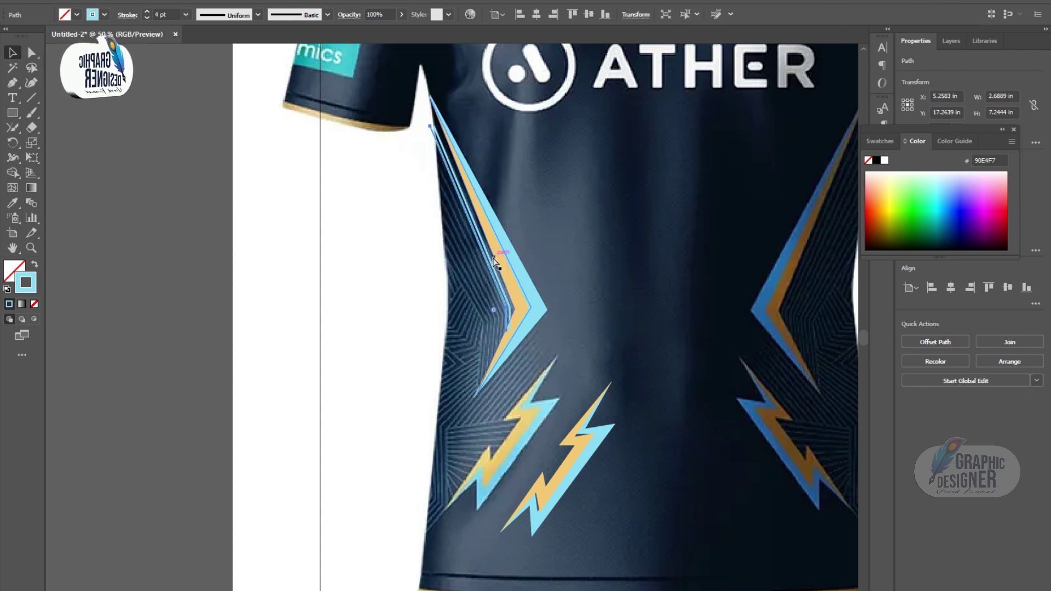
key(ctrl+d)
key(ctrl+d)
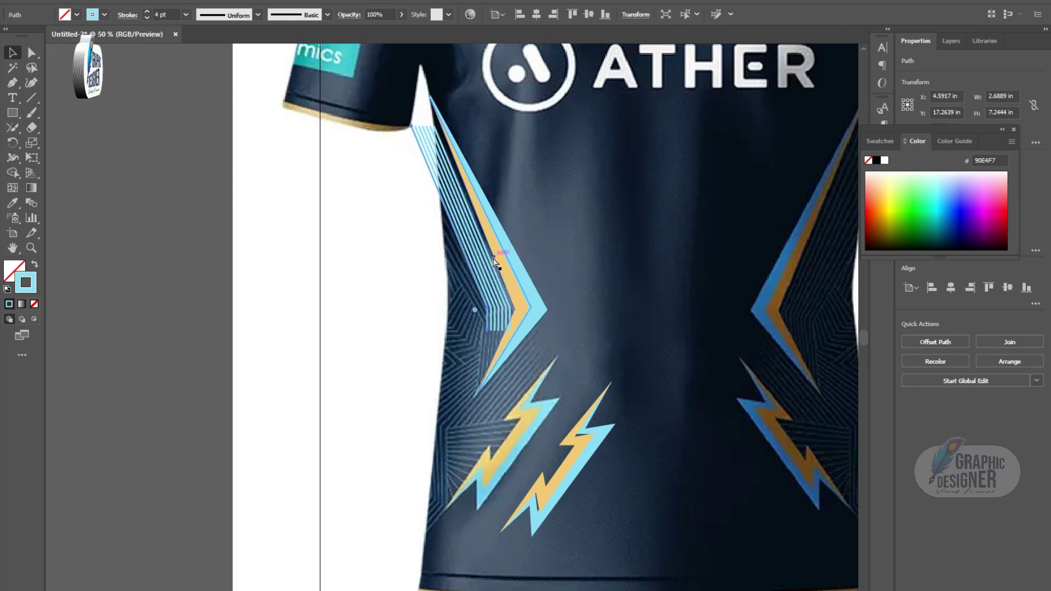
key(ctrl+d)
key(ctrl+d)
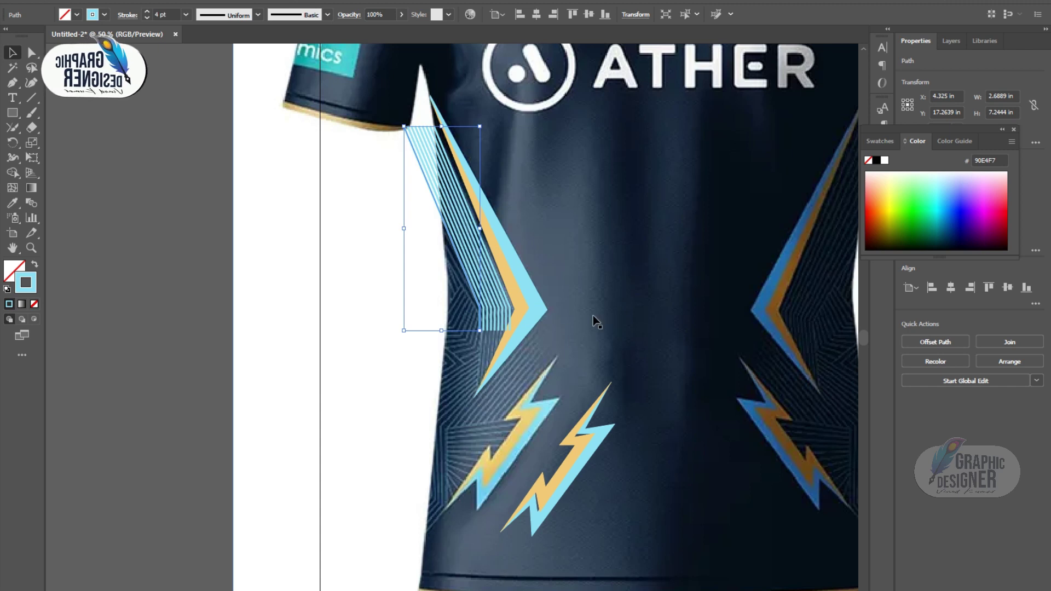
key(ctrl+plus)
Drag the first stripes' bottom anchors straight down to the chevron's lower inner edge.
scroll(592, 316, down, 3)
click(610, 253)
click(503, 297)
click(27, 54)
drag(504, 296, 501, 295)
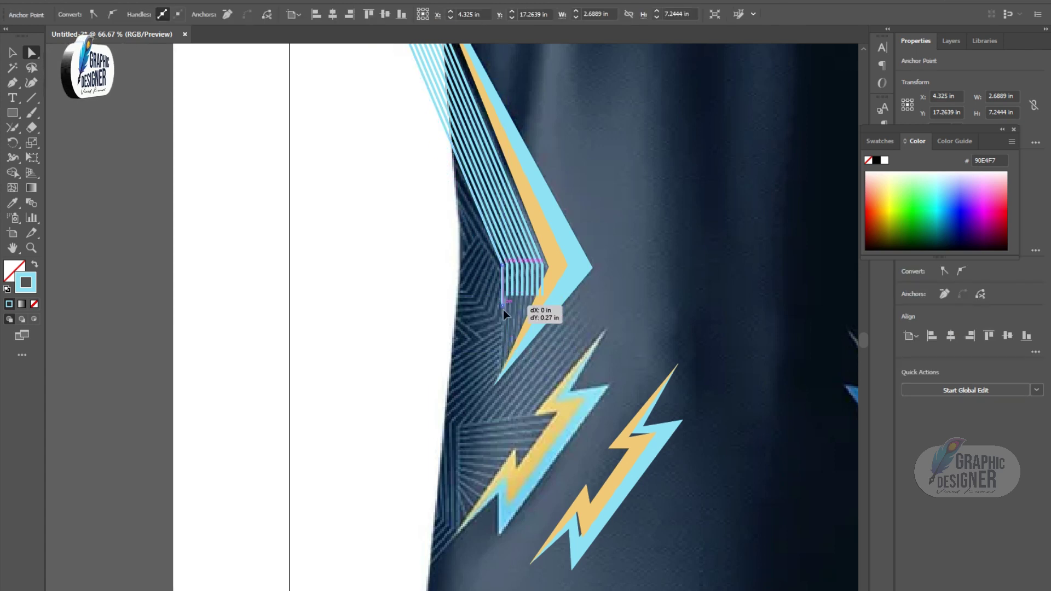
mouse_move(502, 295)
mouse_down()
mouse_move(505, 364)
mouse_move(513, 317)
mouse_move(513, 358)
mouse_up()
click(516, 297)
drag(517, 297, 519, 351)
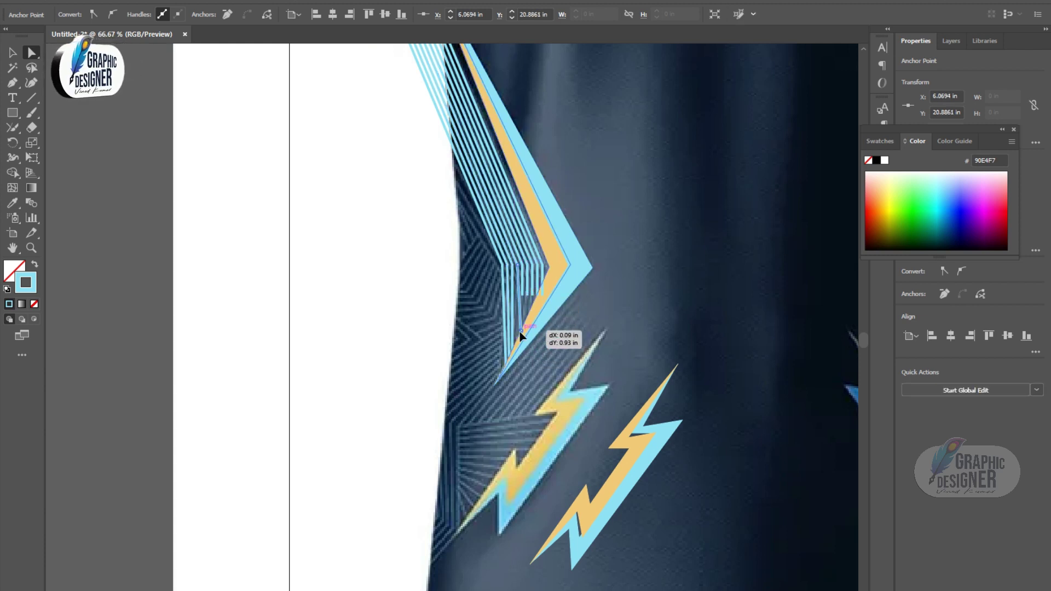
click(521, 295)
drag(521, 296, 521, 334)
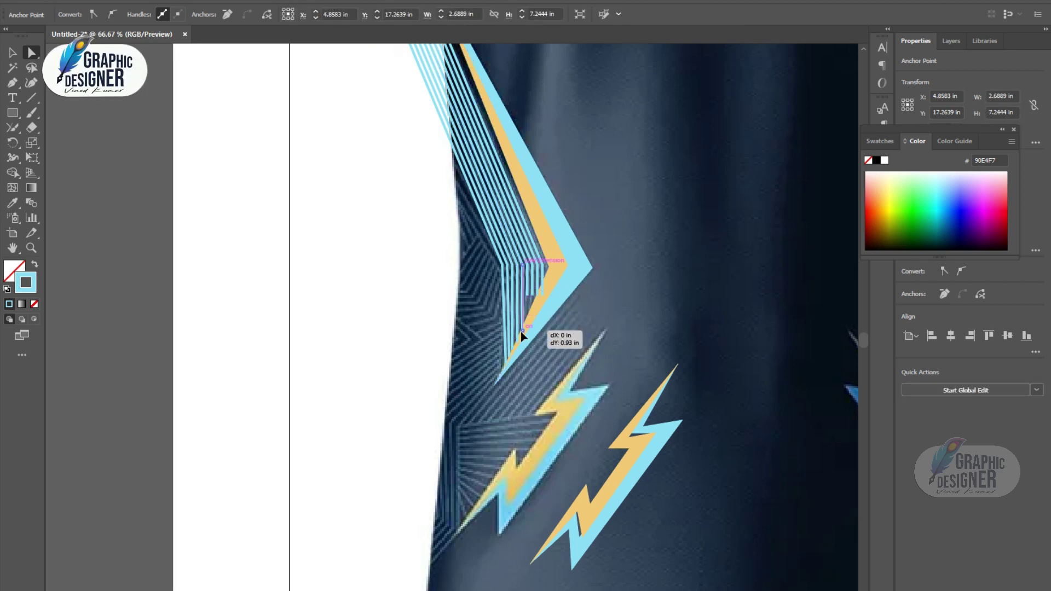
click(527, 296)
mouse_move(527, 296)
mouse_down()
mouse_move(527, 327)
mouse_move(543, 293)
mouse_up()
click(531, 316)
Straighten the remaining stripes' bottom ends vertically against the chevron edge, then deselect.
click(539, 297)
scroll(581, 311, up, 2)
scroll(582, 311, down, 3)
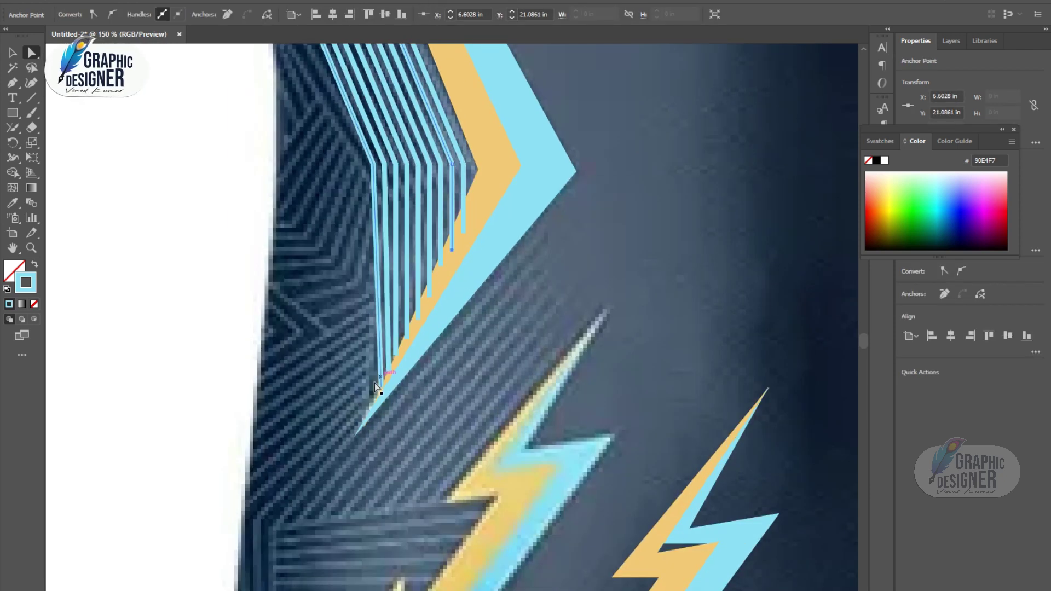
drag(379, 390, 376, 403)
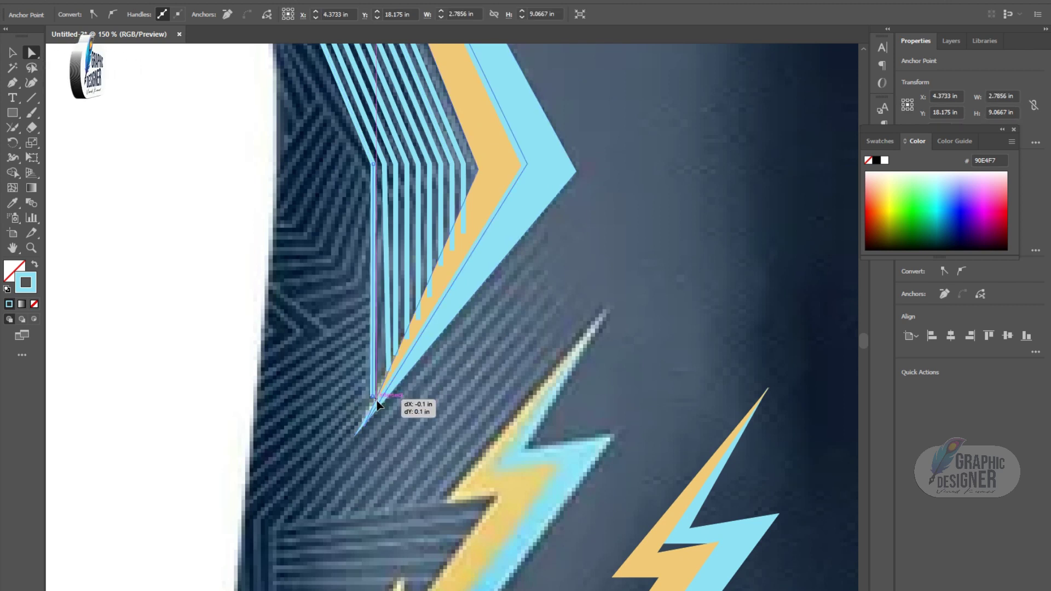
shift+click(388, 375)
click(389, 365)
drag(395, 362, 399, 368)
click(12, 53)
click(73, 137)
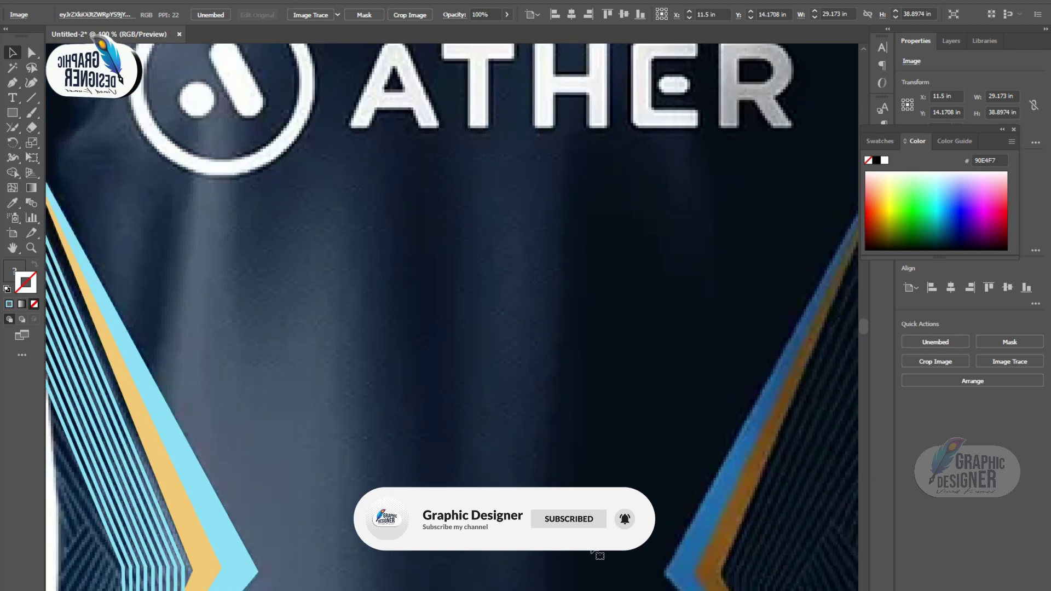
Draw a light-blue line down the lower left body, bending diagonally toward the bottom left.
key(ctrl+1)
scroll(572, 511, left, 5)
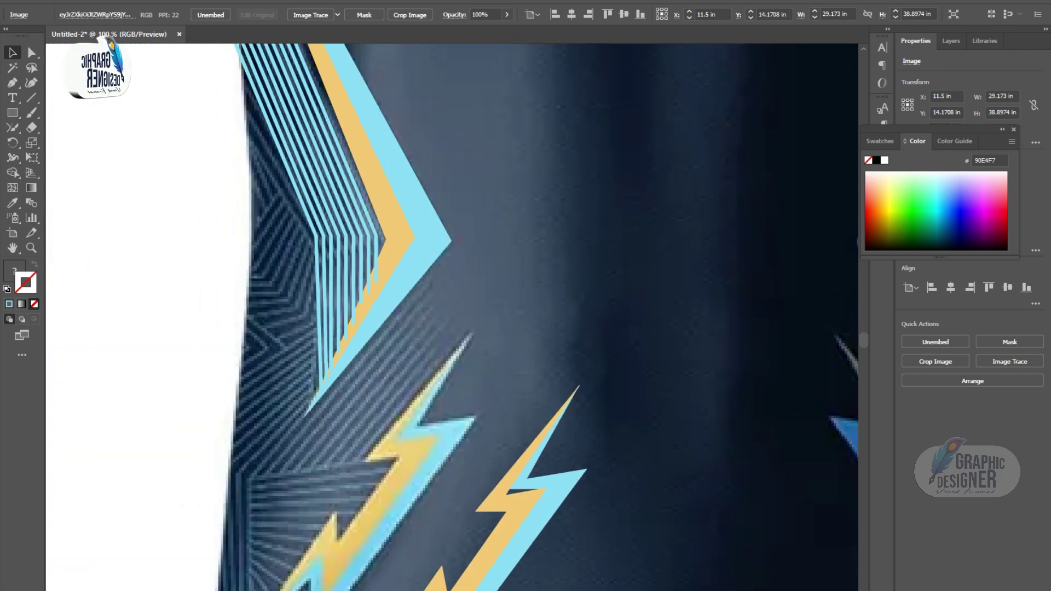
scroll(572, 512, down, 5)
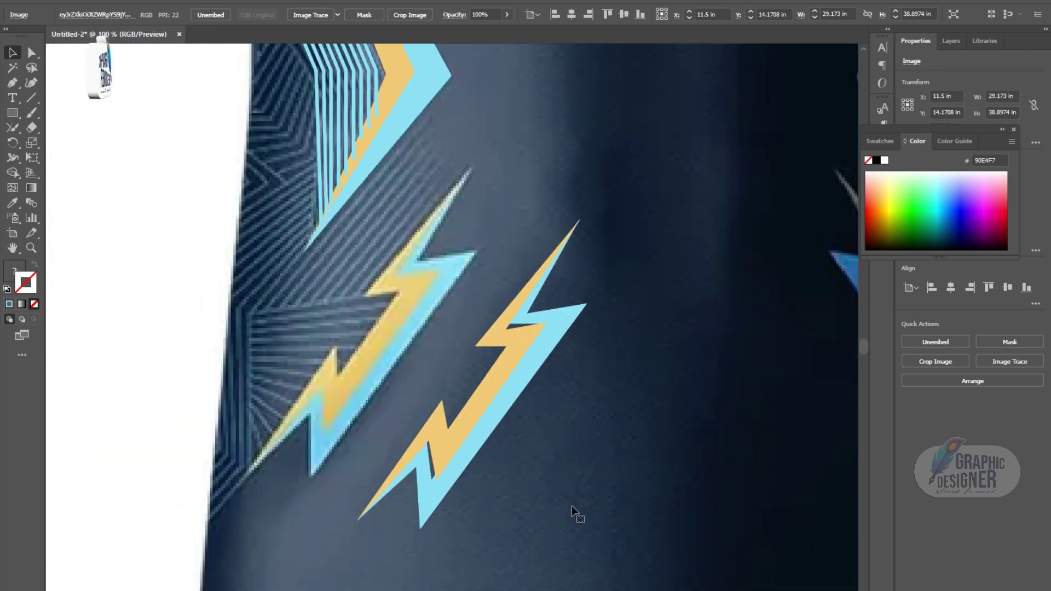
click(250, 314)
click(249, 467)
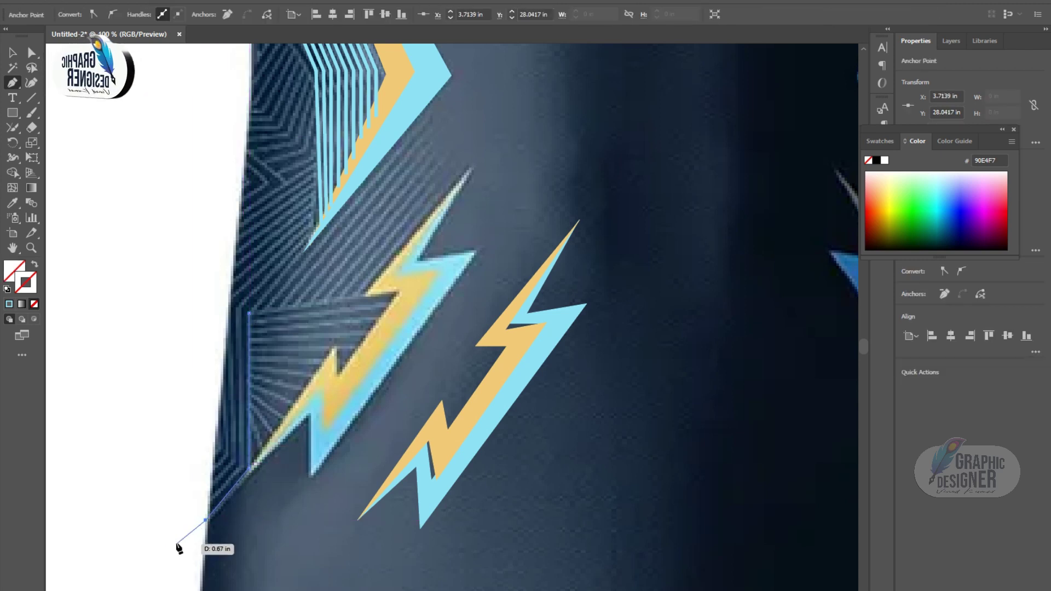
click(172, 562)
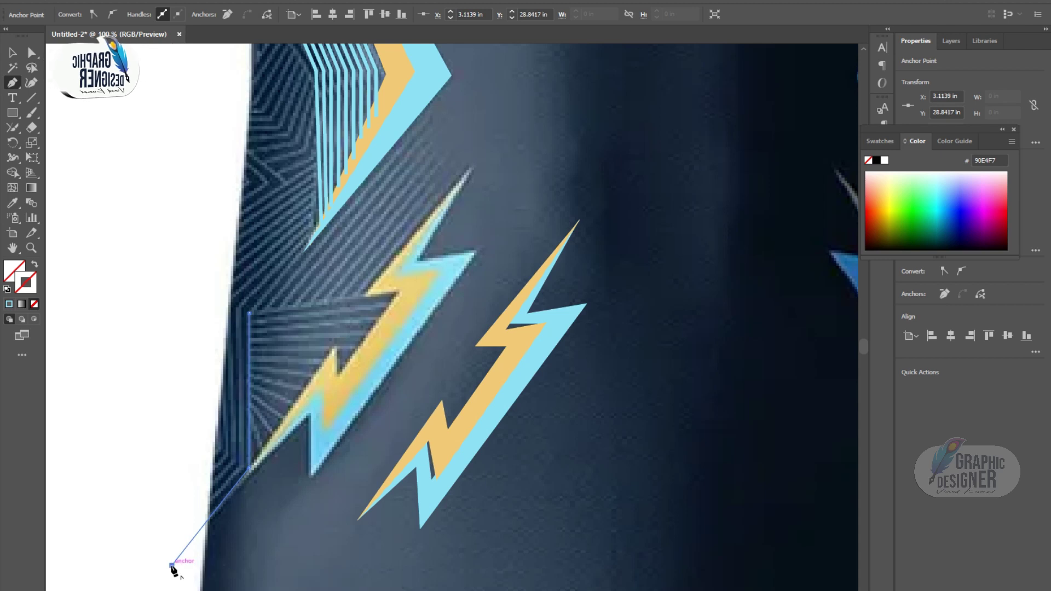
click(26, 282)
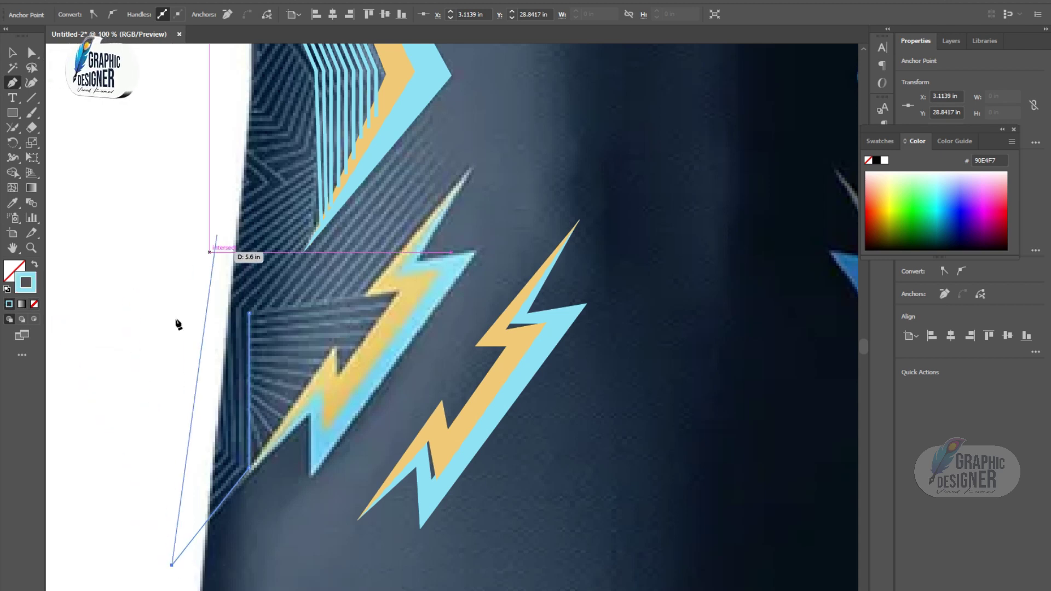
click(12, 52)
click(346, 205)
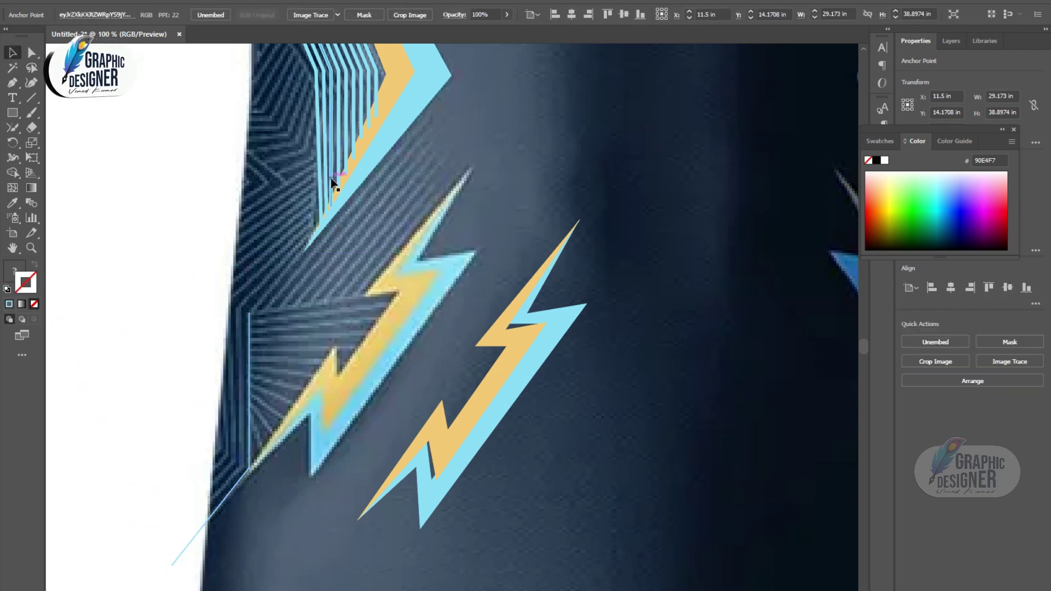
click(332, 181)
drag(976, 134, 1004, 399)
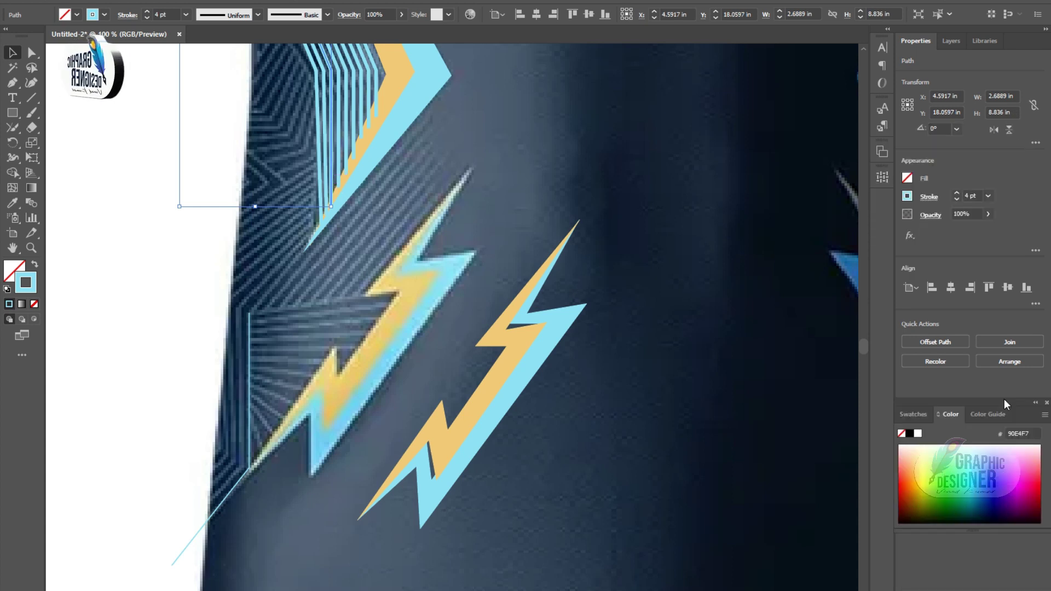
Make the line 4 pt, repeat it as stepped parallel stripes, and begin extending one.
click(250, 468)
click(988, 196)
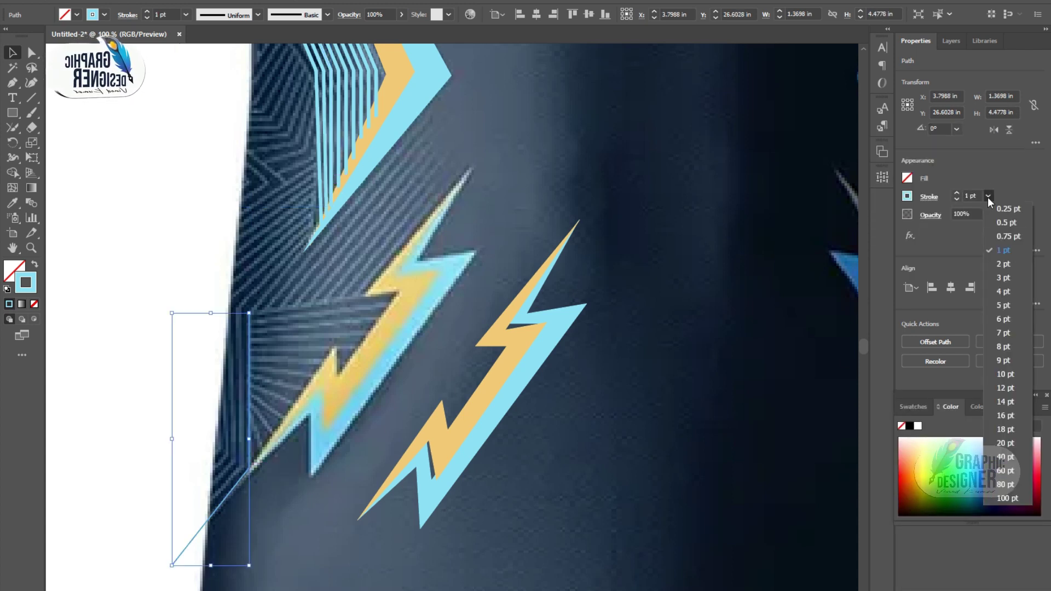
click(1002, 294)
drag(247, 414, 242, 411)
key(ctrl+d)
key(ctrl+d)
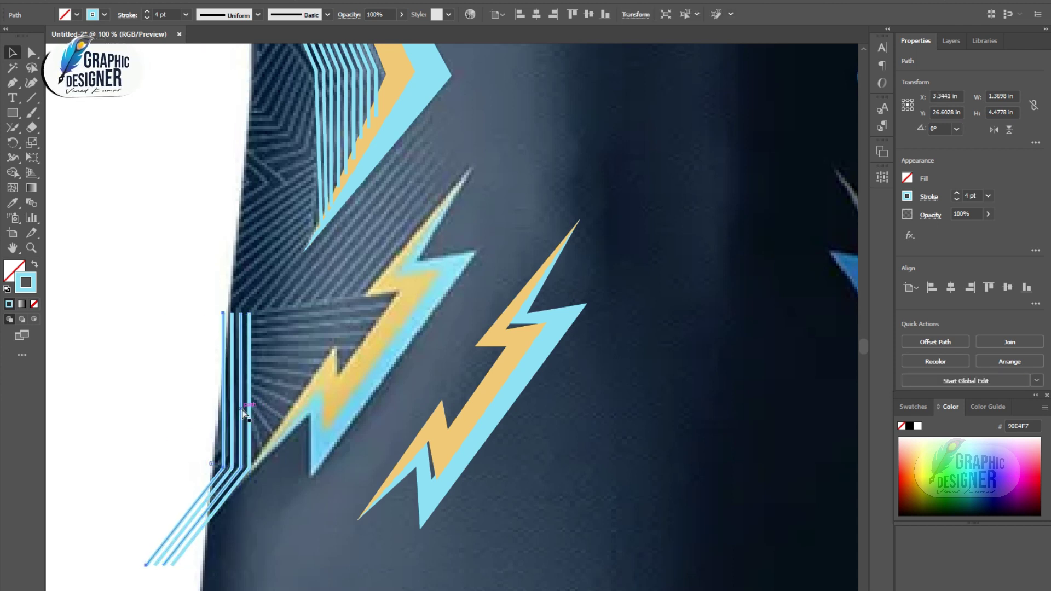
key(ctrl+d)
key(ctrl+d)
click(13, 82)
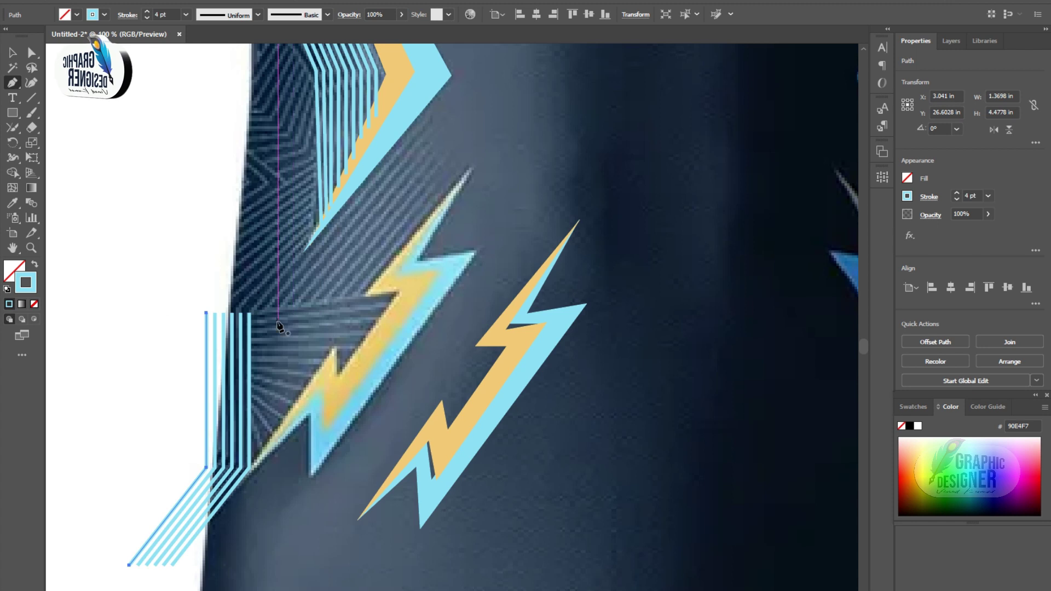
click(249, 313)
Extend a stripe over to the lightning bolt and add a 4 pt connecting line.
click(403, 294)
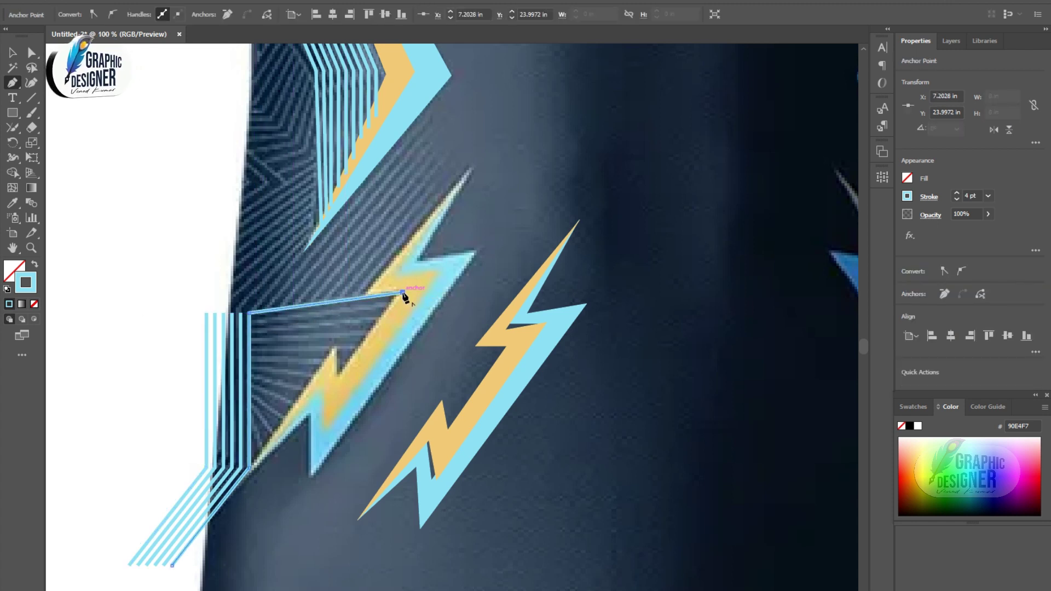
click(13, 54)
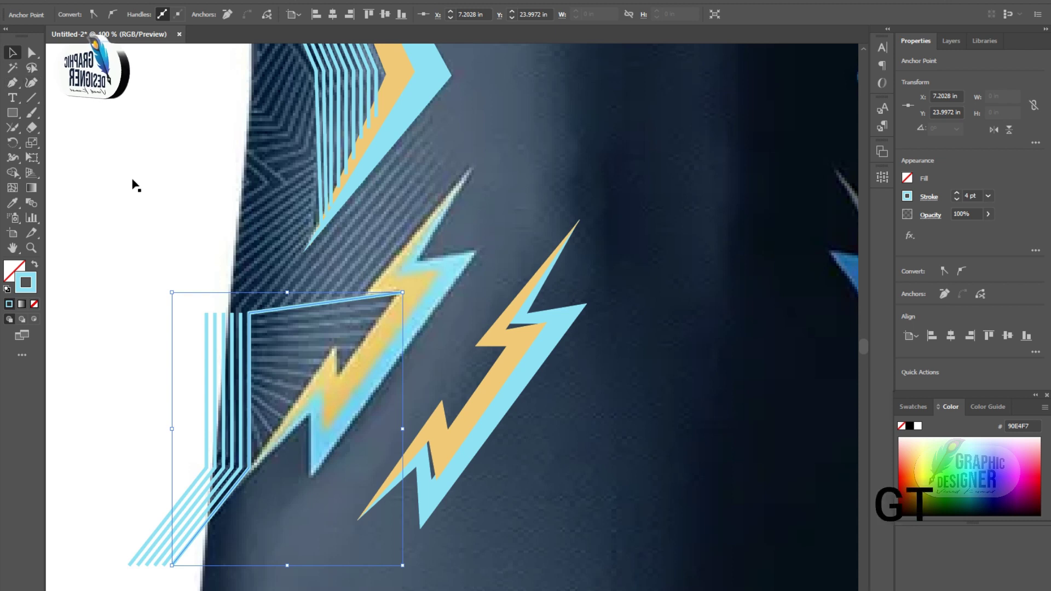
key(p)
click(249, 323)
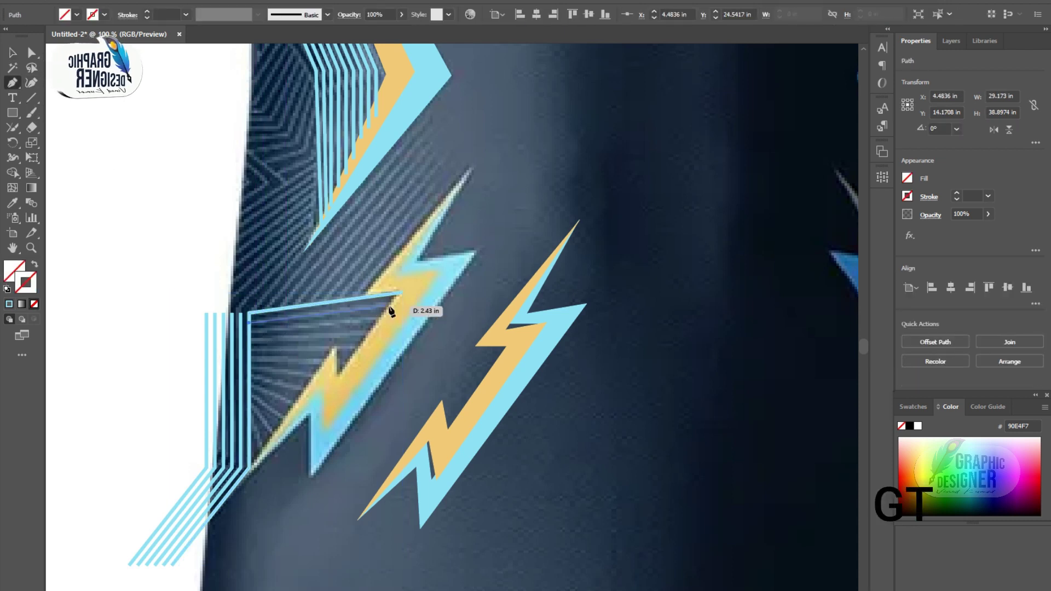
click(397, 301)
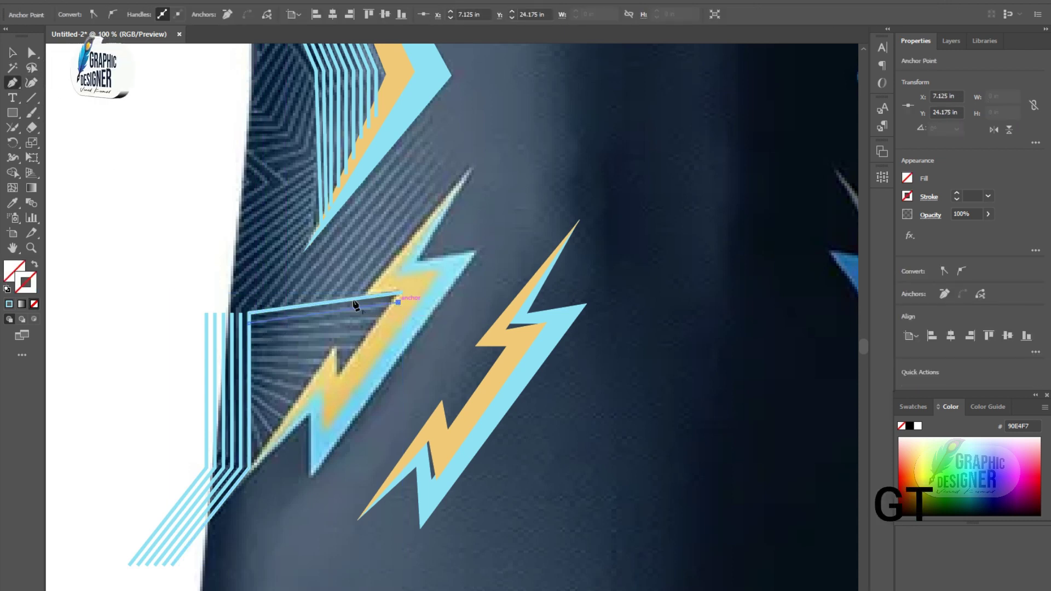
click(988, 195)
click(1004, 291)
key(v)
Draw three short lines from the stripes down to the lightning bolt's edge.
click(16, 88)
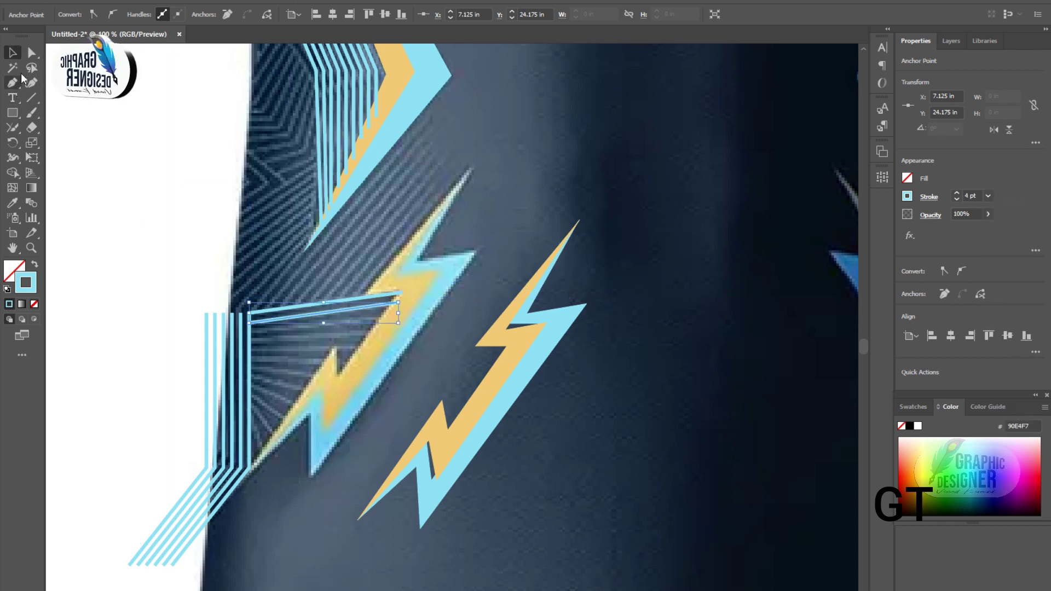
click(249, 395)
click(286, 422)
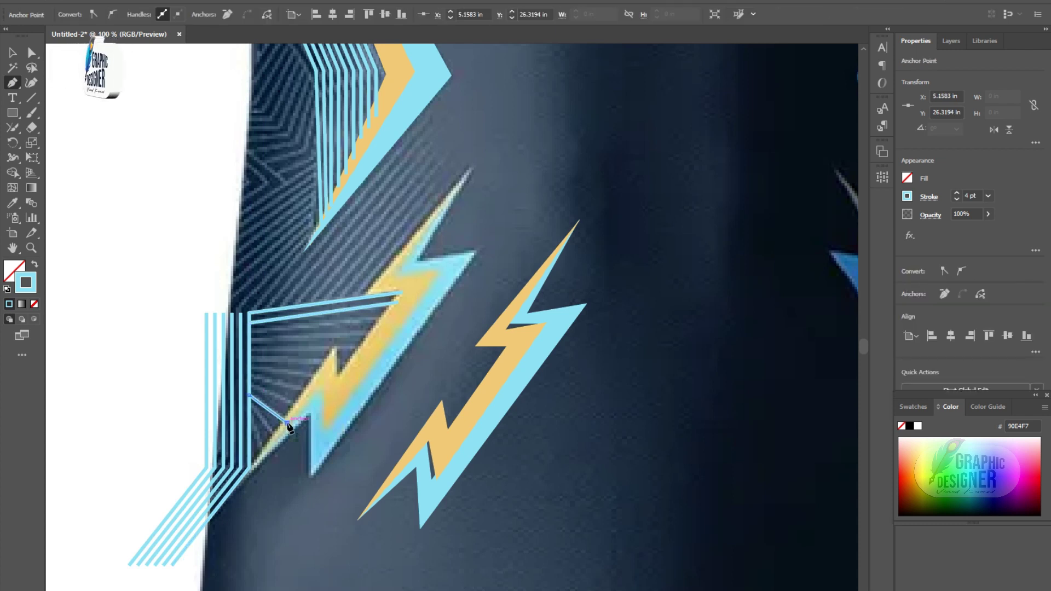
key(Escape)
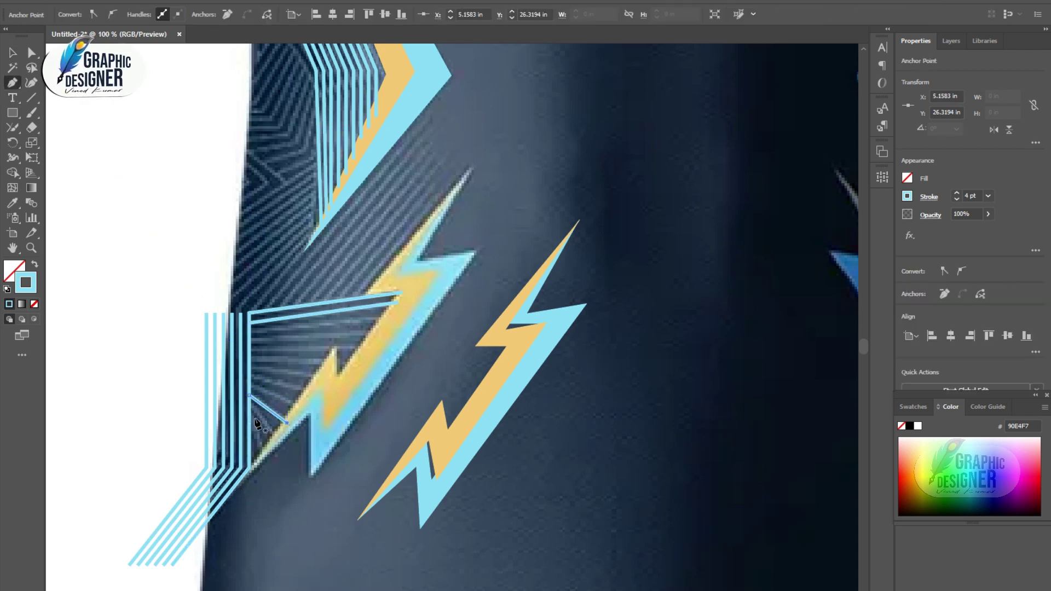
click(249, 406)
click(277, 437)
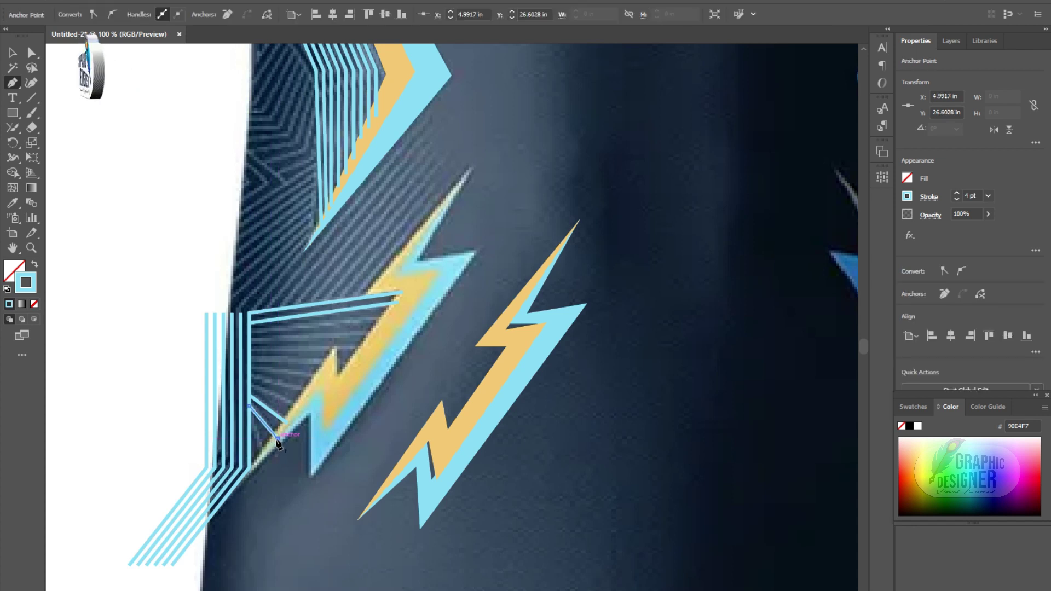
key(Escape)
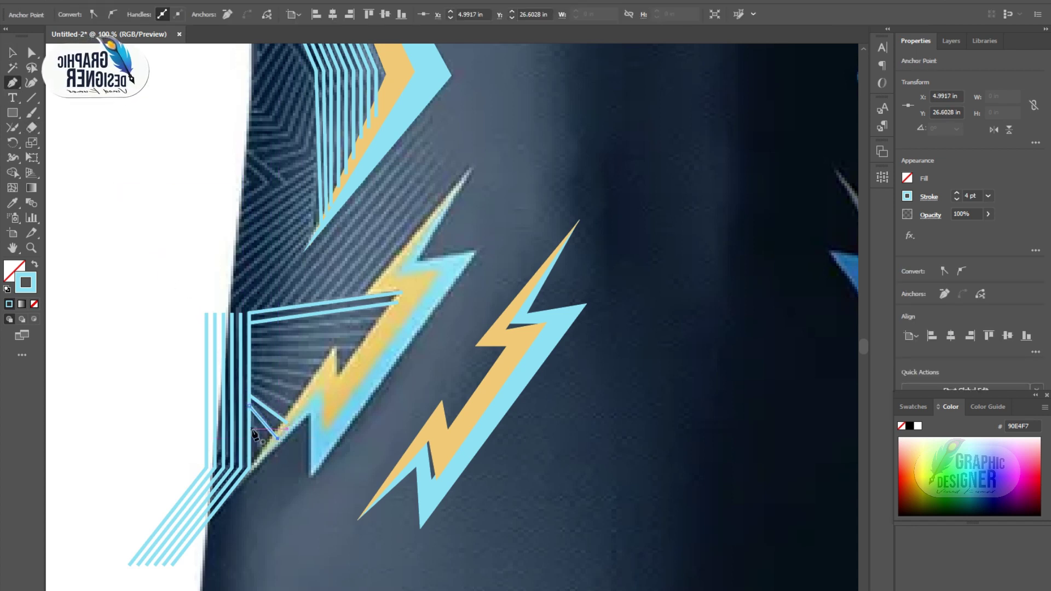
click(249, 420)
click(264, 450)
key(Escape)
Add another short line beside the fan and a straight line across to the bolt.
click(266, 390)
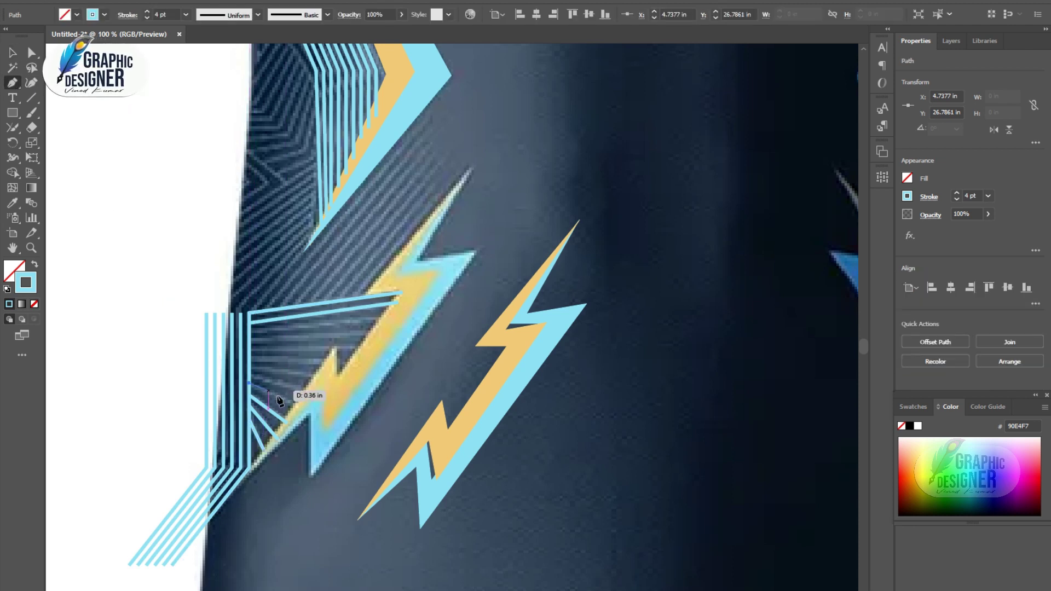
click(296, 405)
key(v)
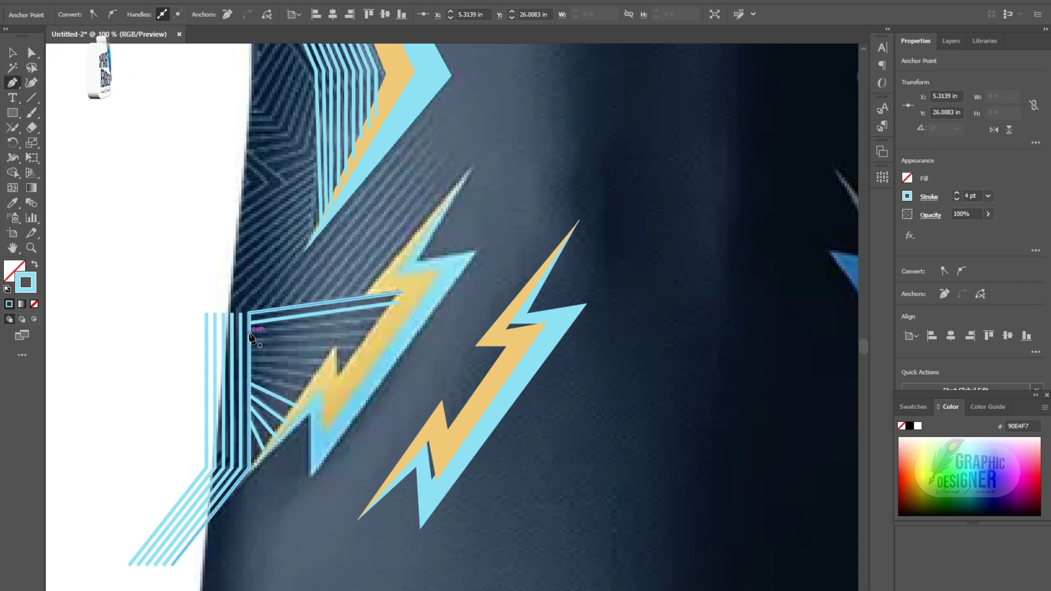
click(403, 317)
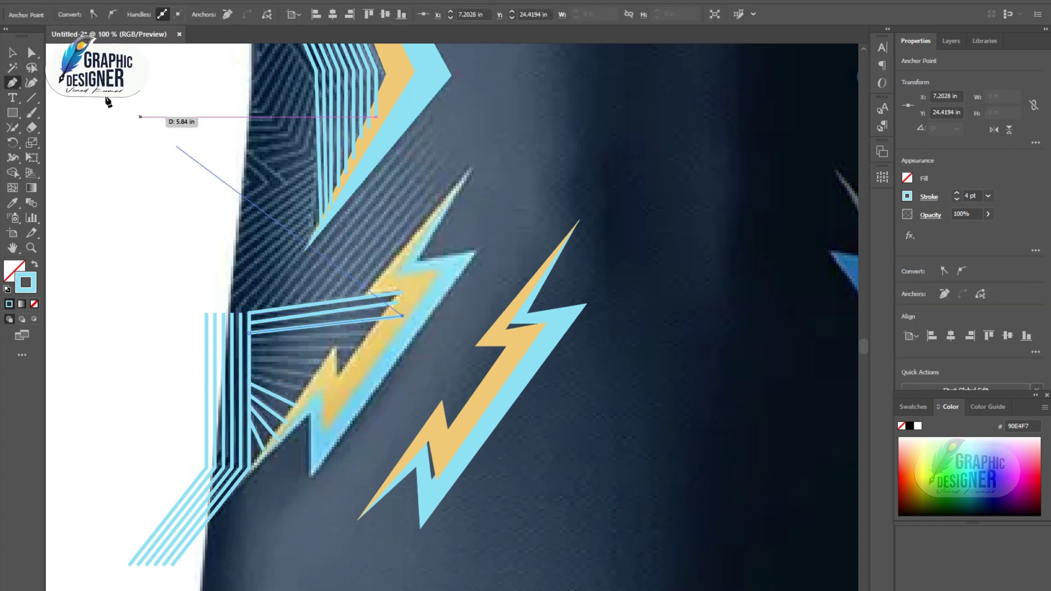
key(Escape)
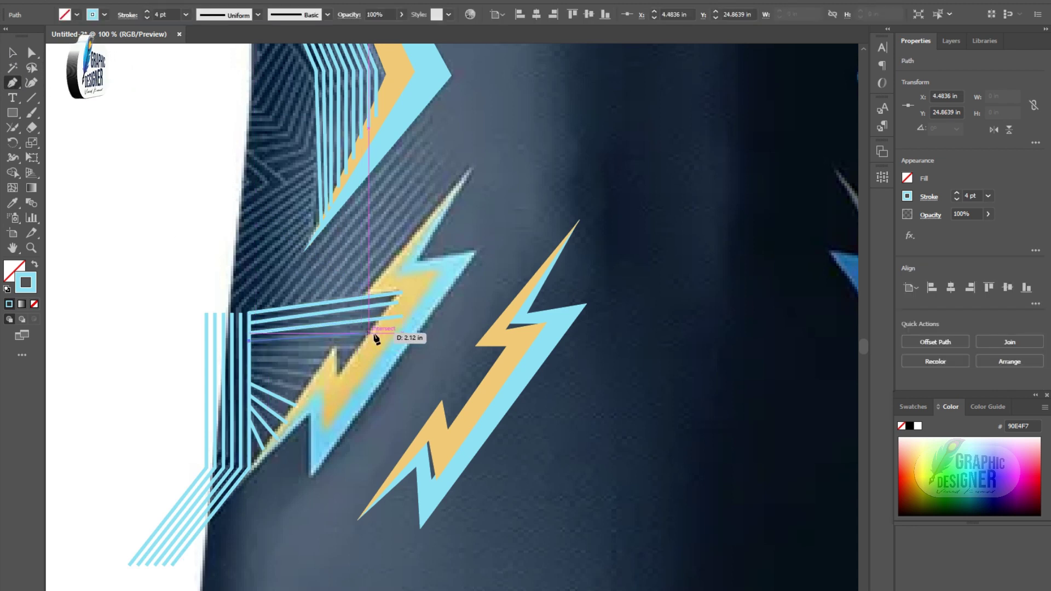
click(379, 333)
Paste a copy of the light-blue line into the fan and tilt it slightly outward.
key(v)
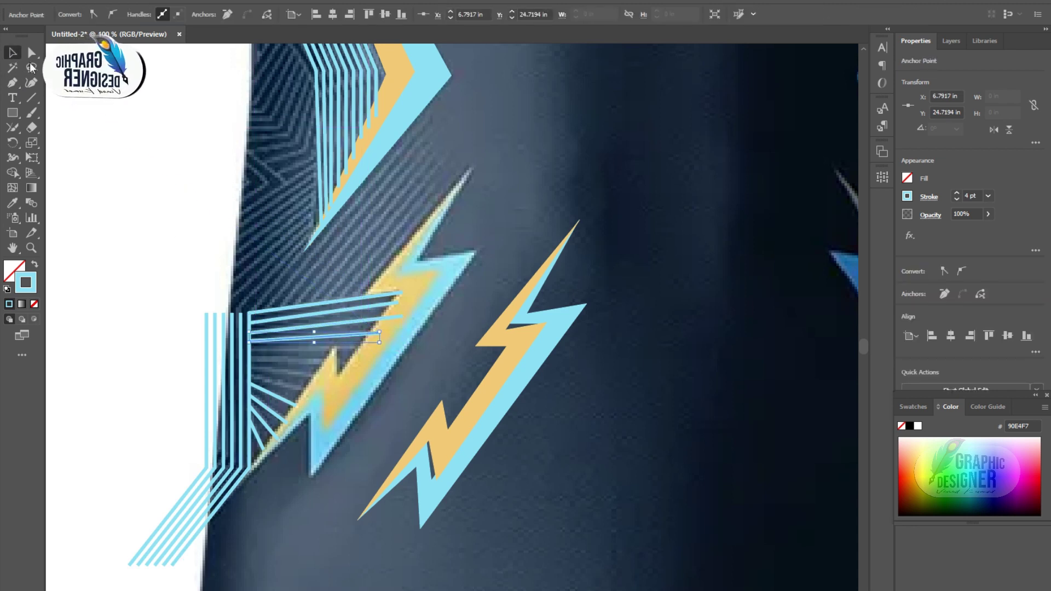
key(ctrl+v)
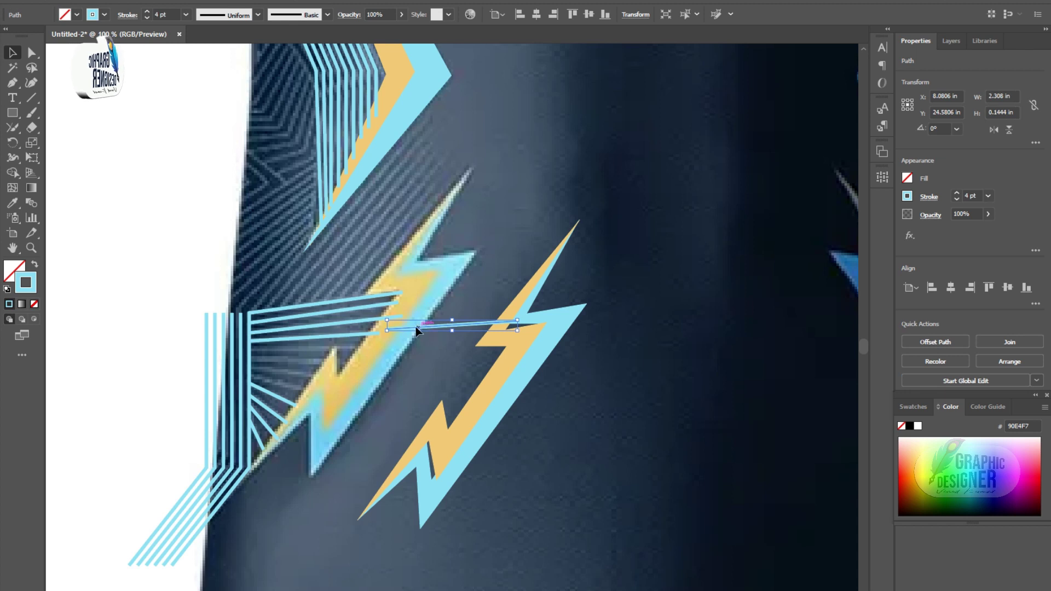
drag(416, 330, 278, 353)
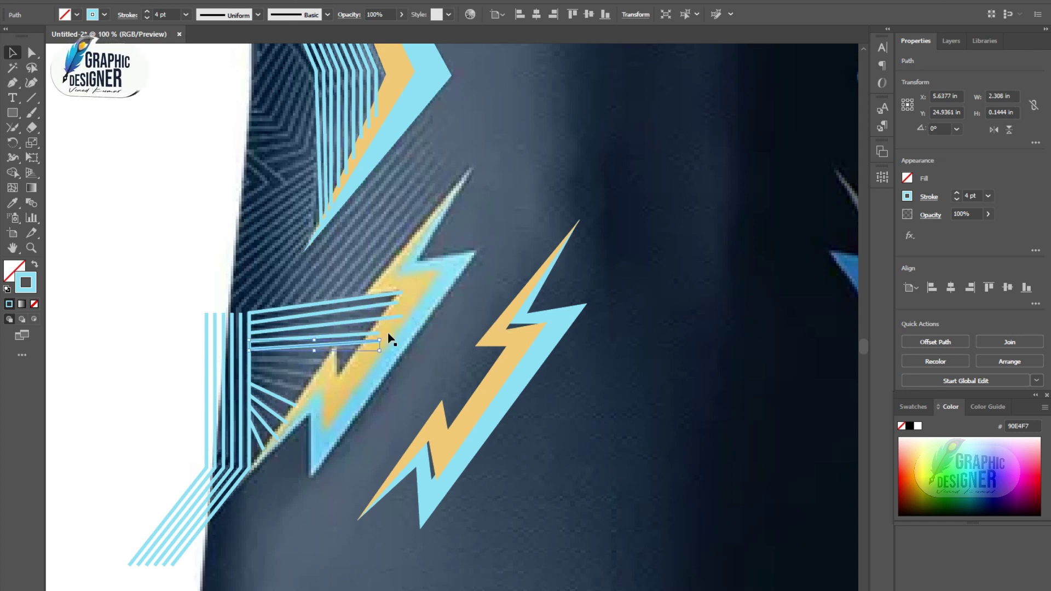
drag(387, 339, 386, 341)
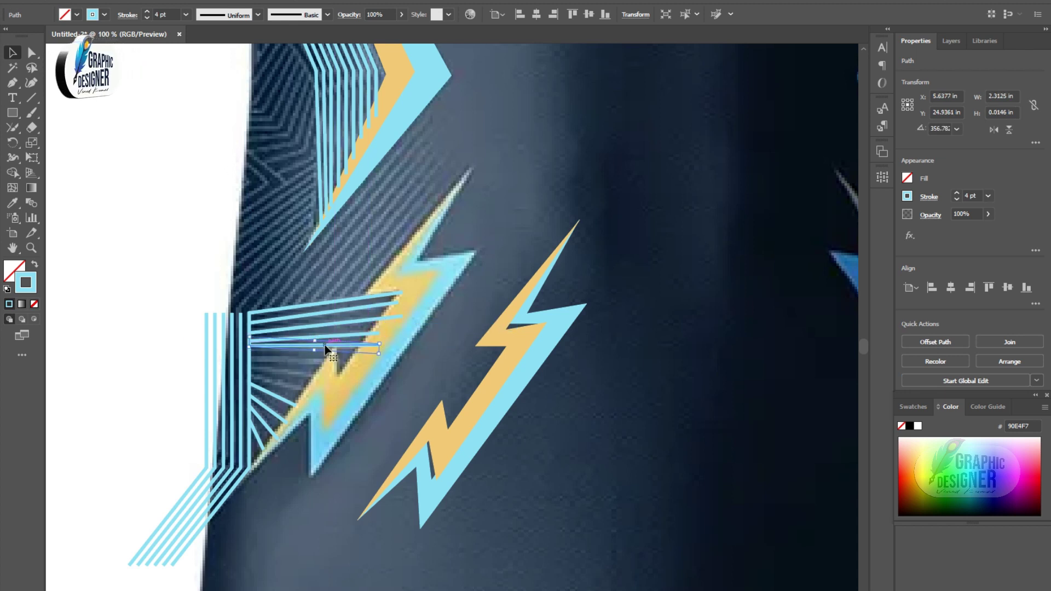
Add a second line copy, rotated to about 353 degrees, lower in the fan.
key(ctrl+v)
mouse_move(426, 324)
mouse_down()
mouse_move(287, 360)
mouse_move(295, 365)
mouse_up()
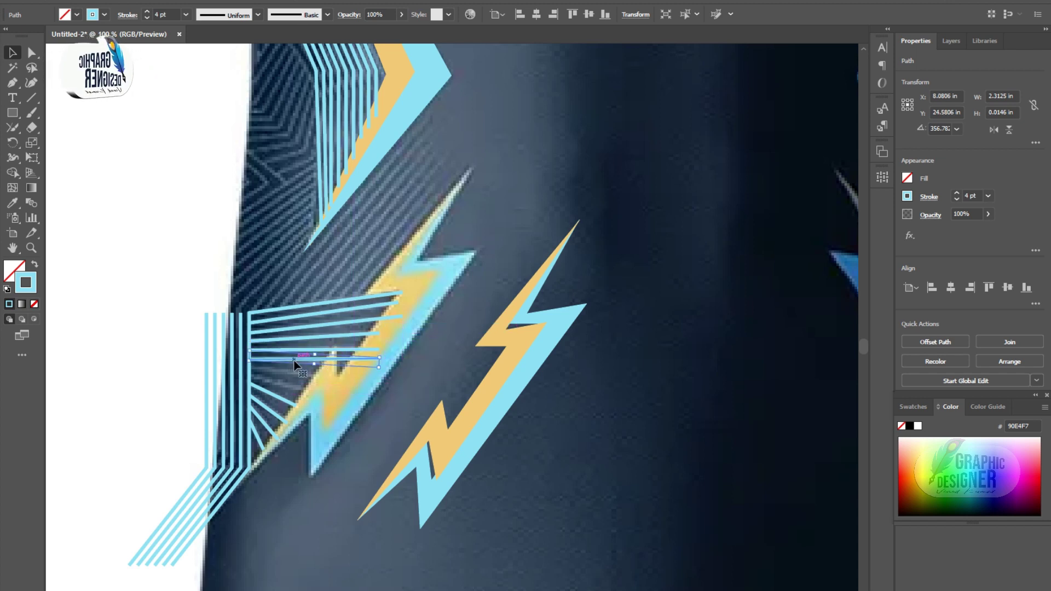
drag(389, 357, 386, 356)
drag(323, 364, 323, 366)
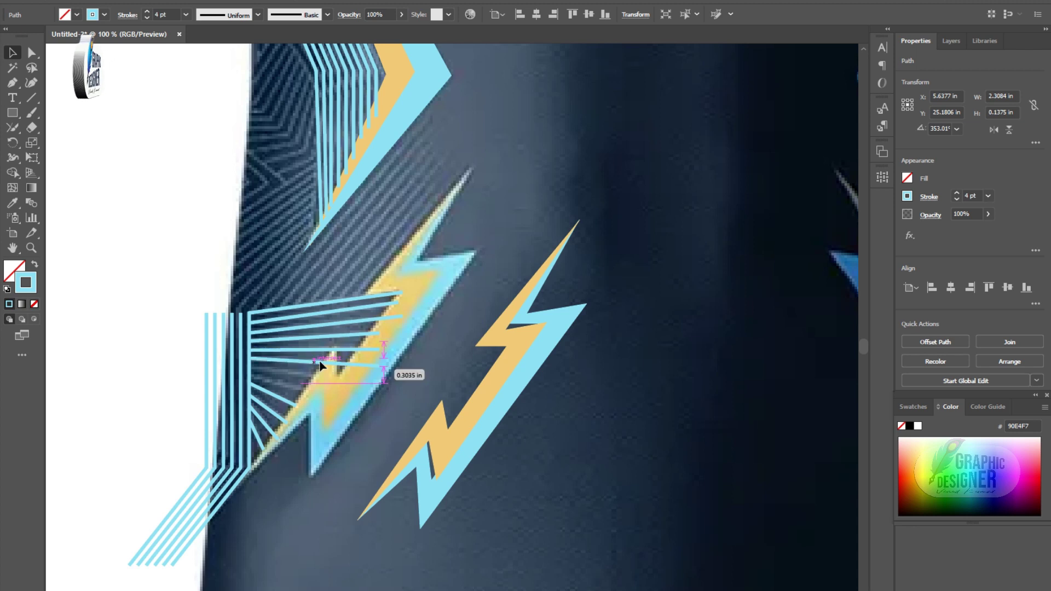
drag(462, 328, 321, 378)
click(376, 378)
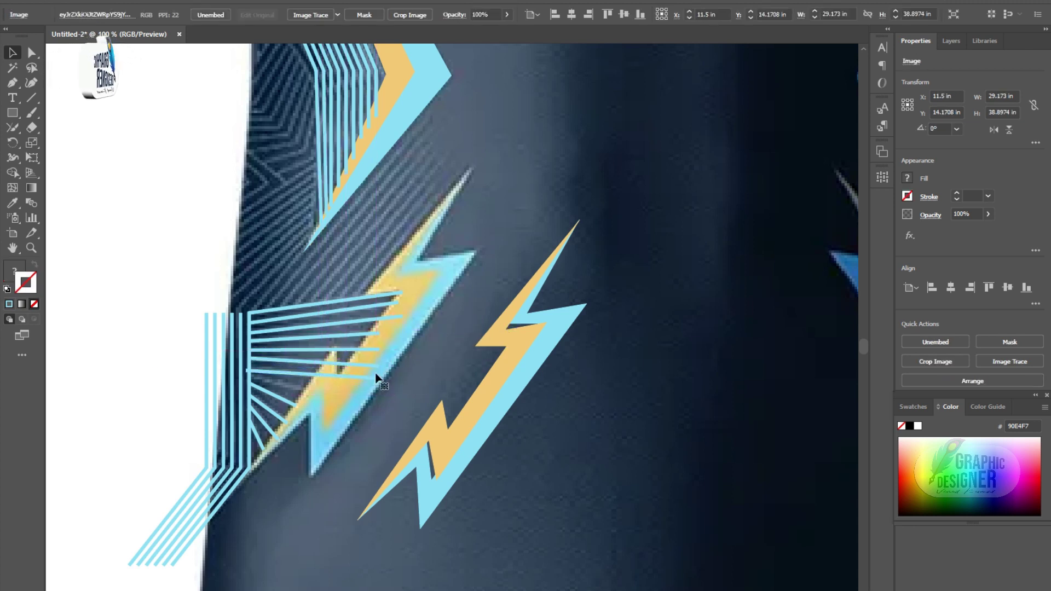
click(359, 378)
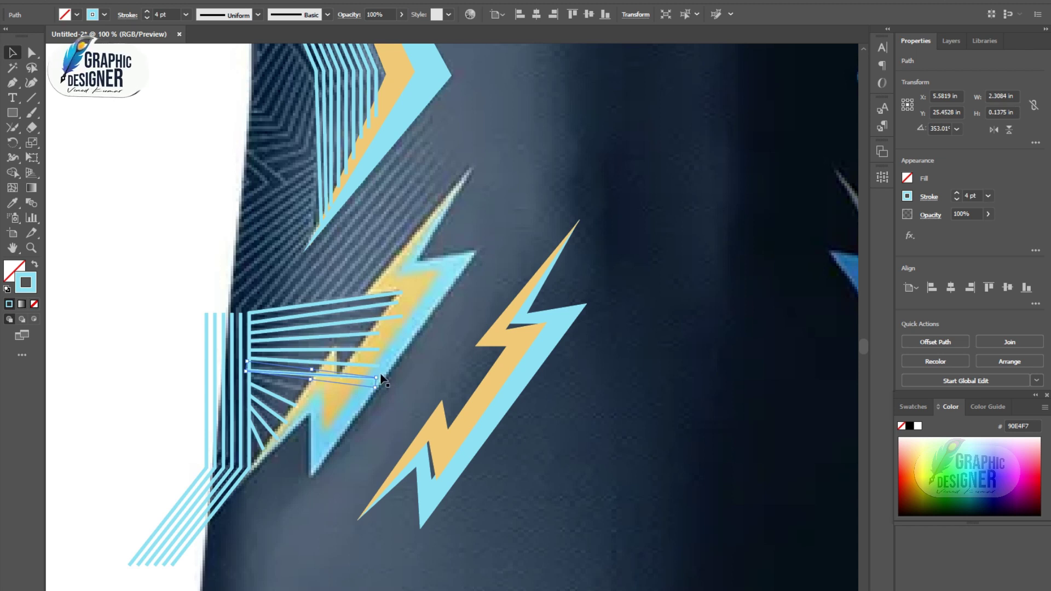
drag(381, 376, 380, 376)
click(288, 376)
Add a third line copy and tilt it a little more clockwise.
key(ctrl+v)
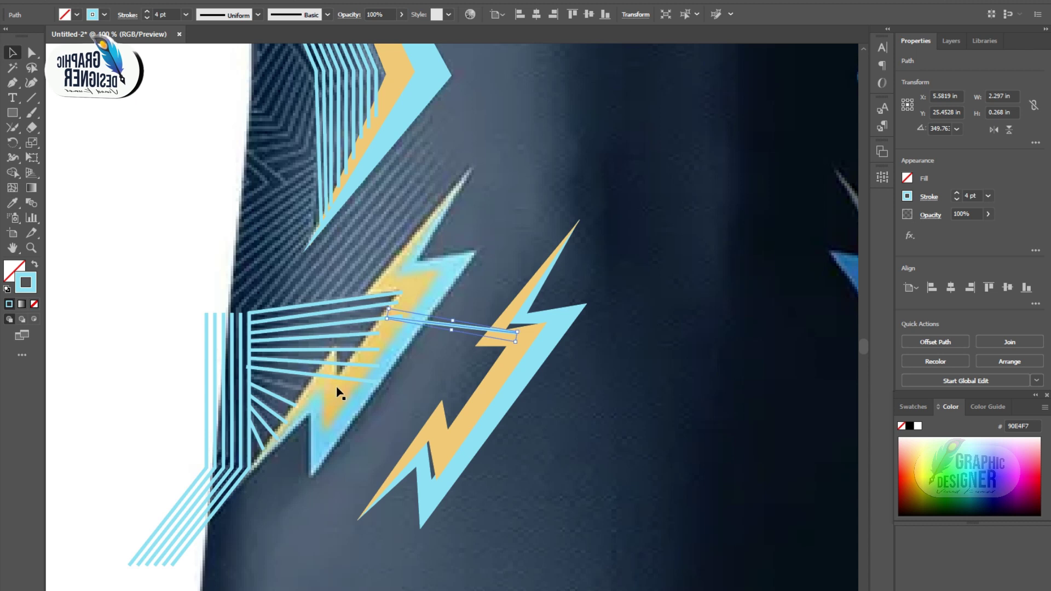
drag(437, 327, 300, 386)
key(ctrl+equal)
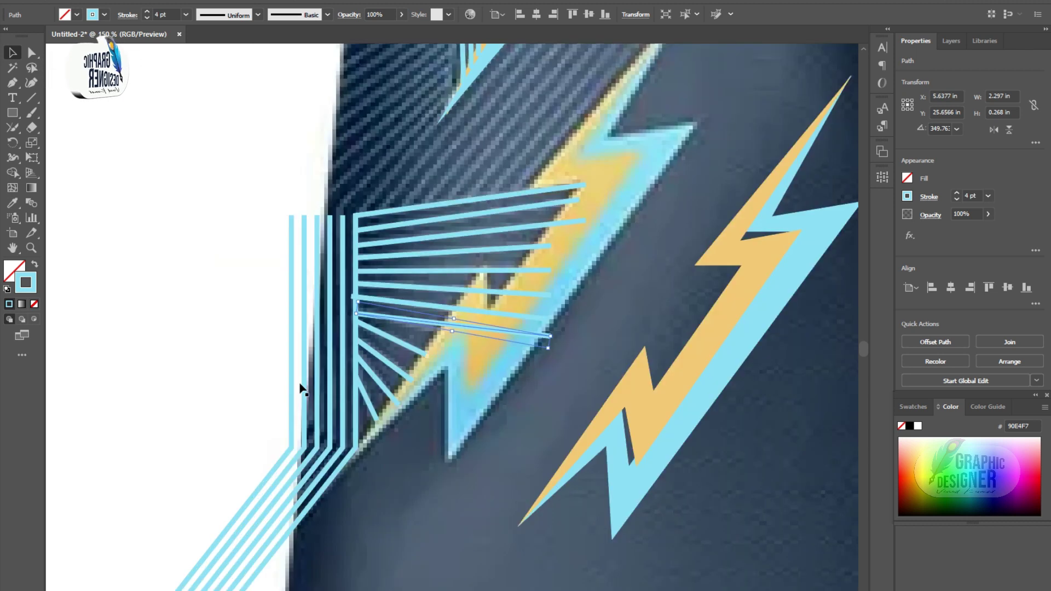
drag(557, 332, 475, 337)
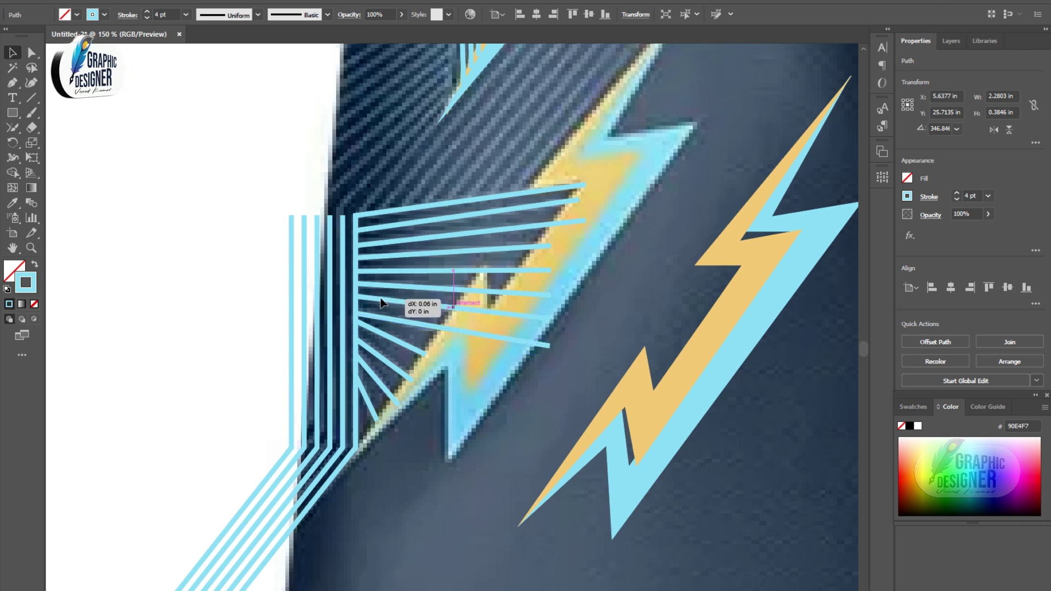
Draw a diagonal line from the fan's top toward the chevron with a light-blue 4 pt stroke.
click(651, 276)
scroll(651, 276, up, 3)
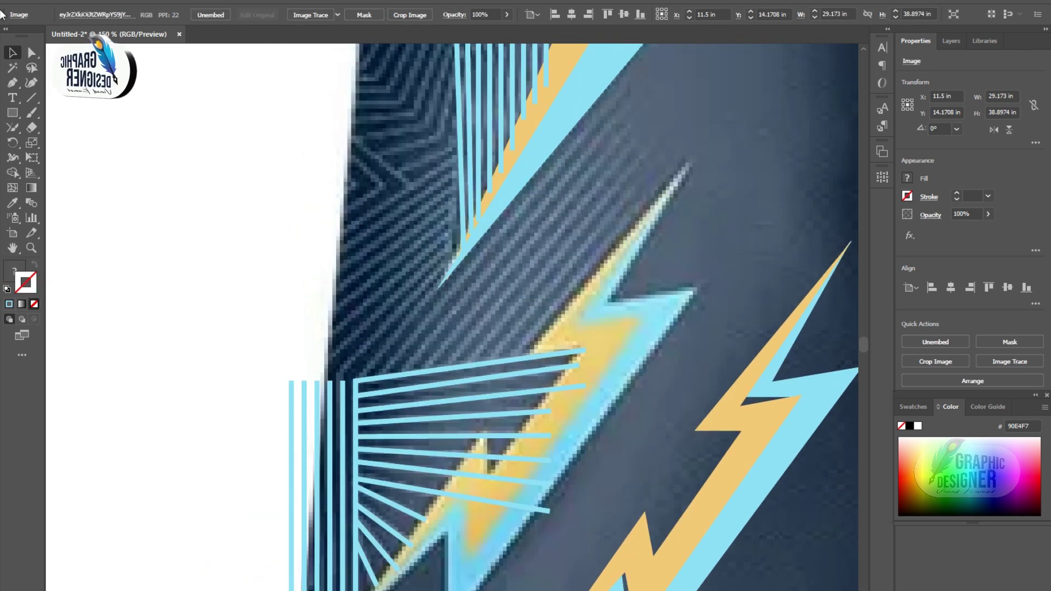
click(360, 380)
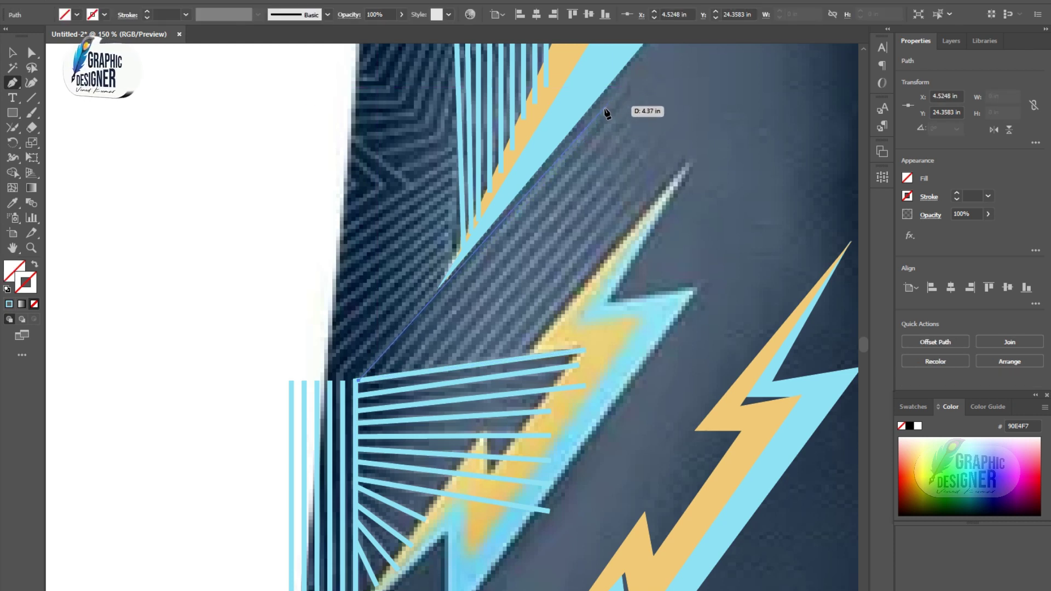
click(366, 380)
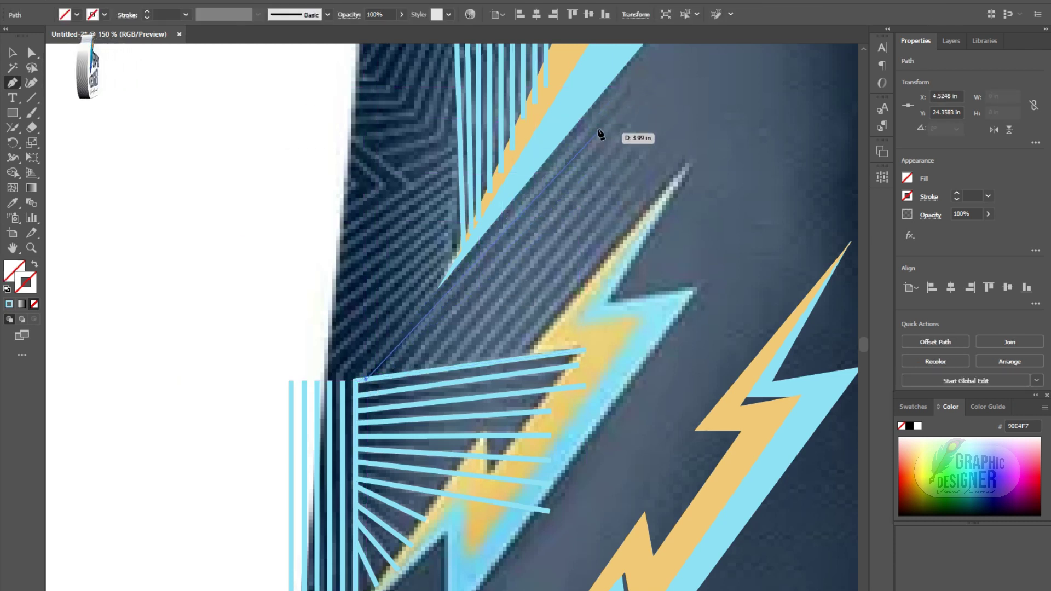
click(606, 99)
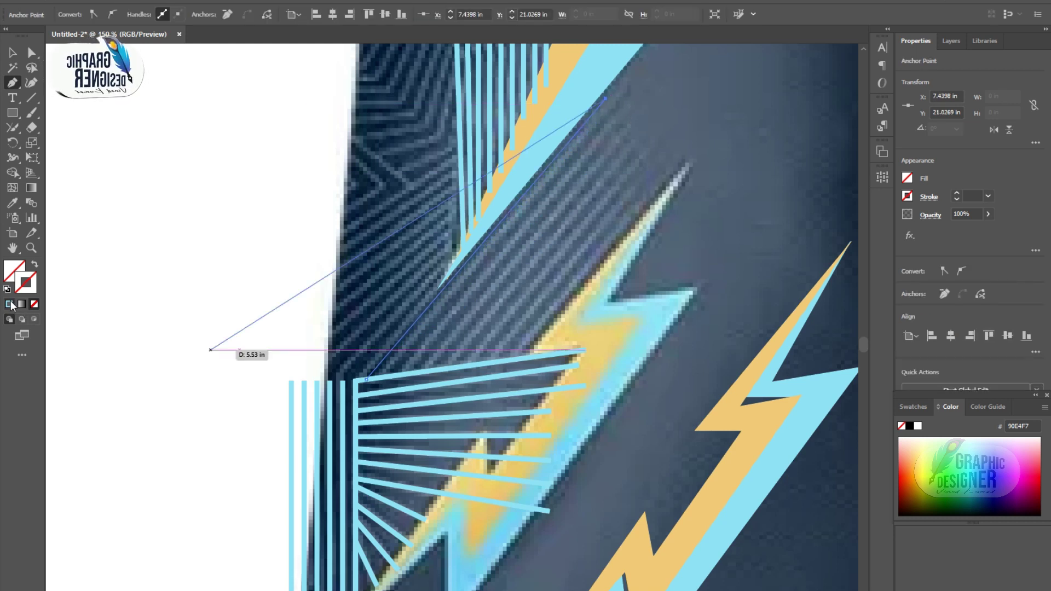
click(988, 195)
click(999, 290)
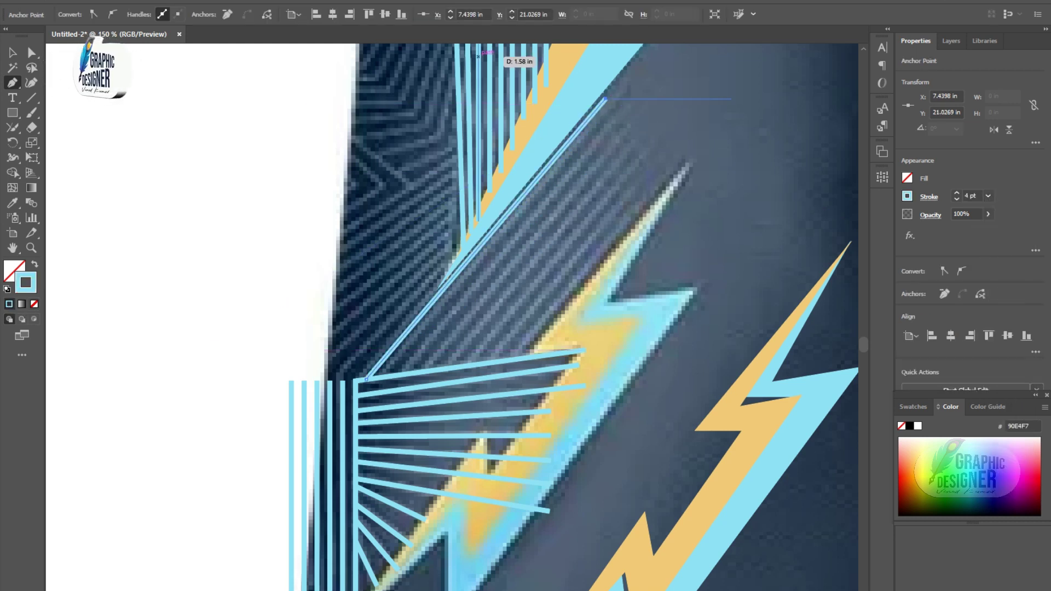
Alt-drag a copy of the diagonal line and repeat it with Ctrl+D into parallel stripes.
click(12, 53)
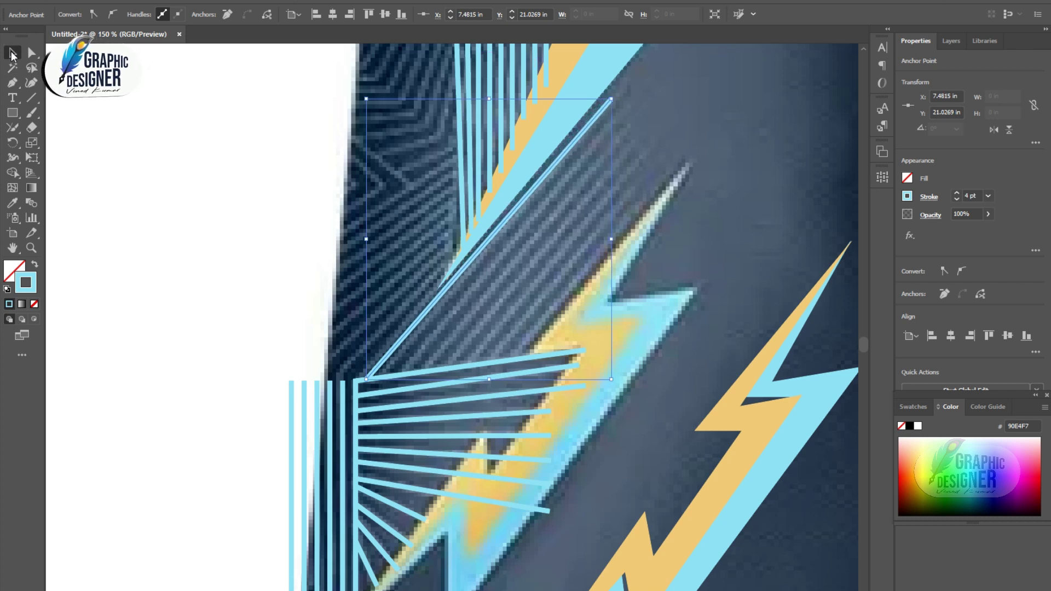
drag(163, 285, 498, 308)
drag(482, 251, 498, 252)
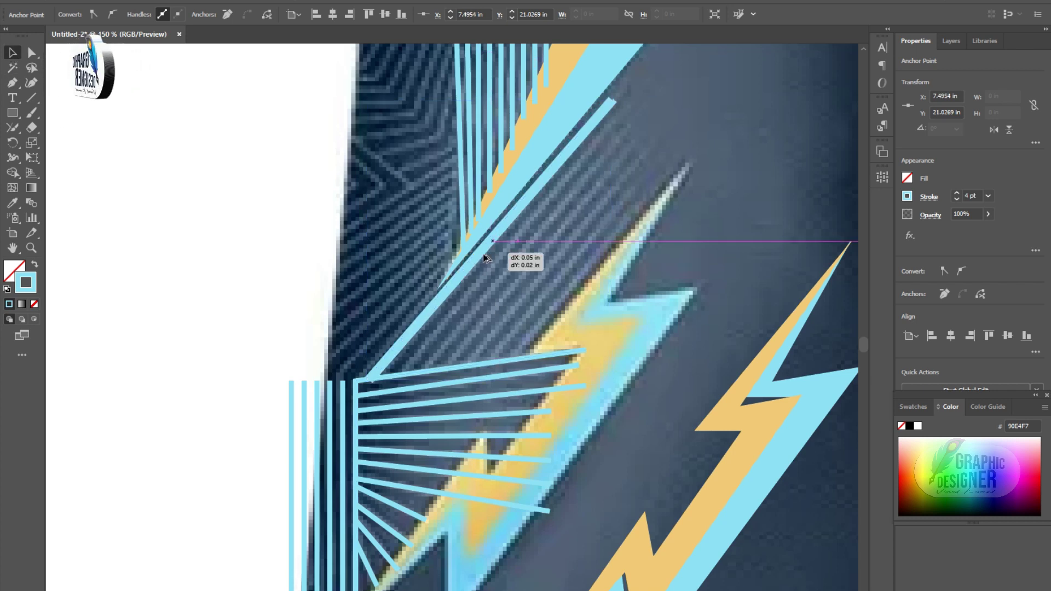
key(ctrl+d)
key(ctrl+d)
key(ctrl+d)
key(ctrl+d)
key(ctrl+d)
key(ctrl+d)
key(ctrl+d)
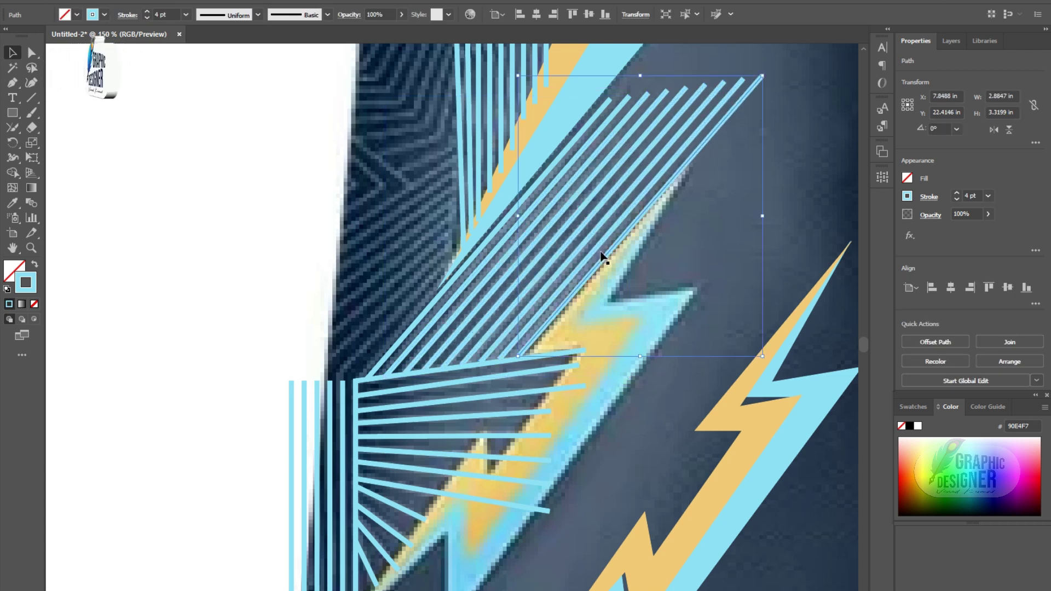
Draw a line at the jersey's left edge with a light-blue 4 pt stroke.
key(ctrl+shift+a)
scroll(761, 234, up, 5)
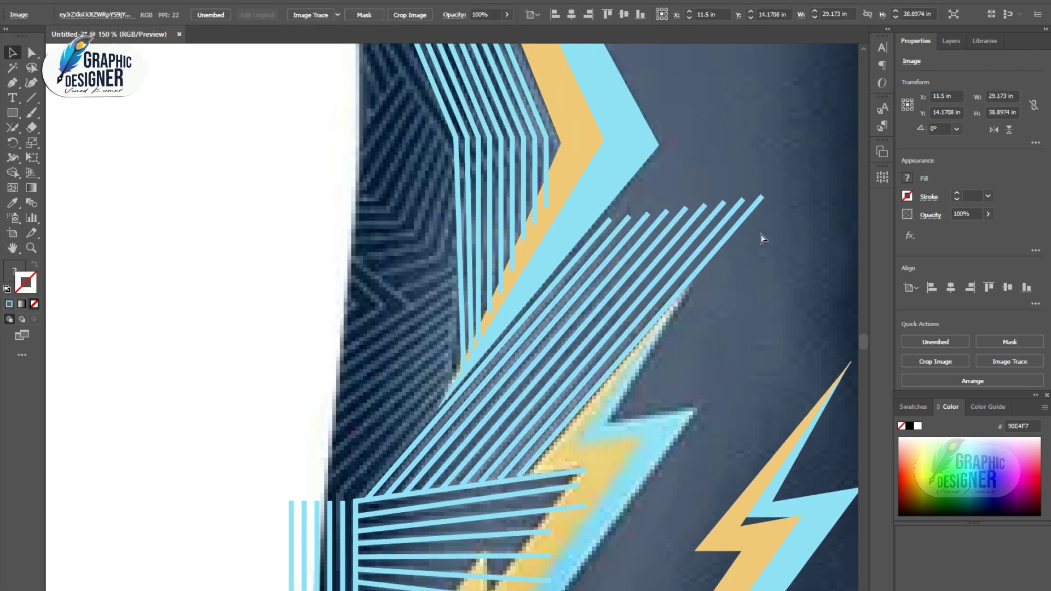
scroll(432, 454, down, 3)
scroll(514, 520, left, 6)
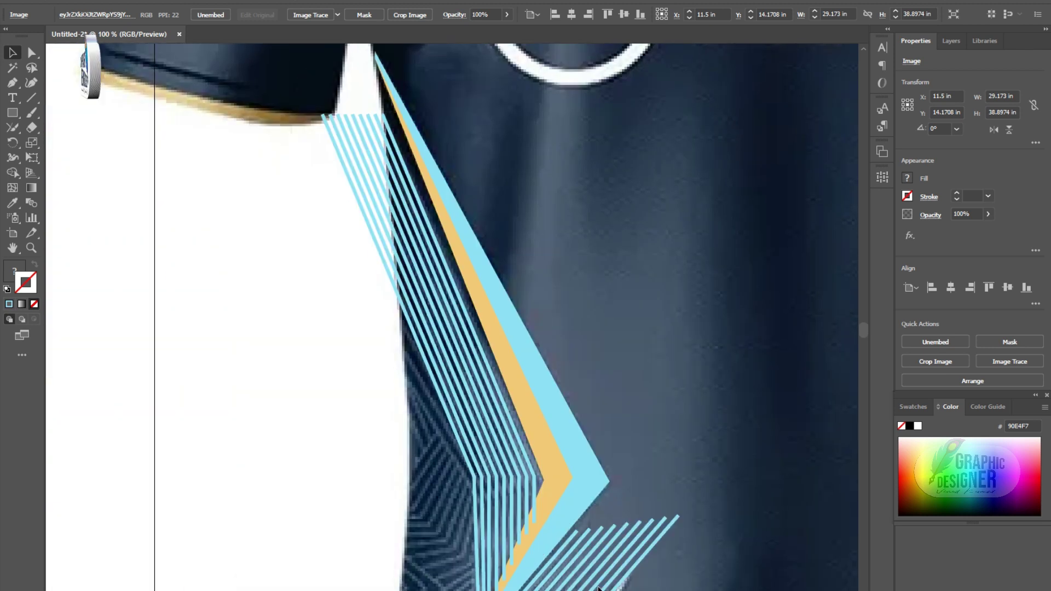
scroll(598, 588, down, 2)
scroll(718, 449, down, 2)
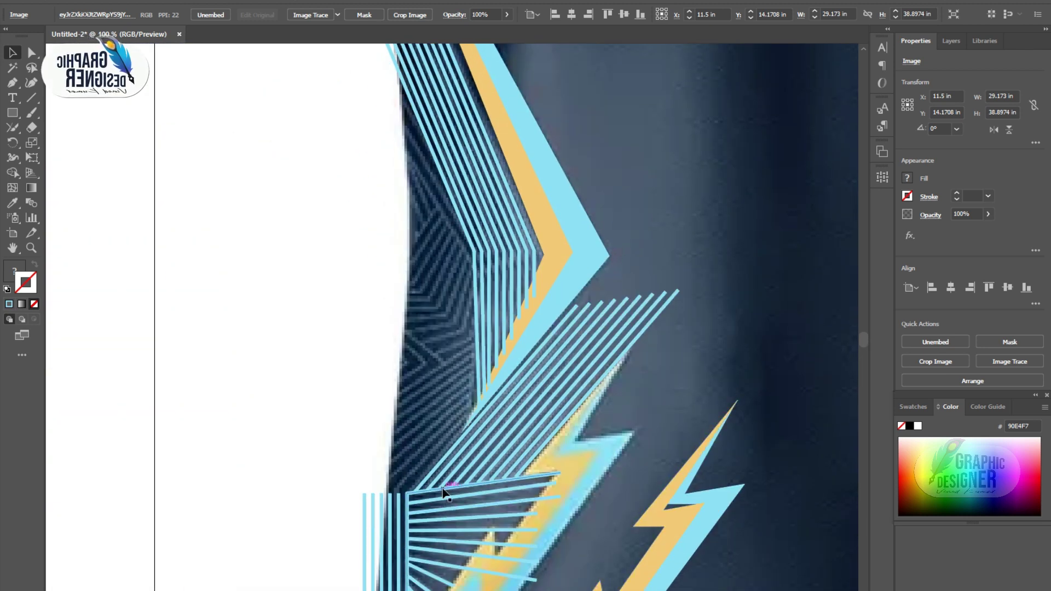
scroll(442, 489, down, 2)
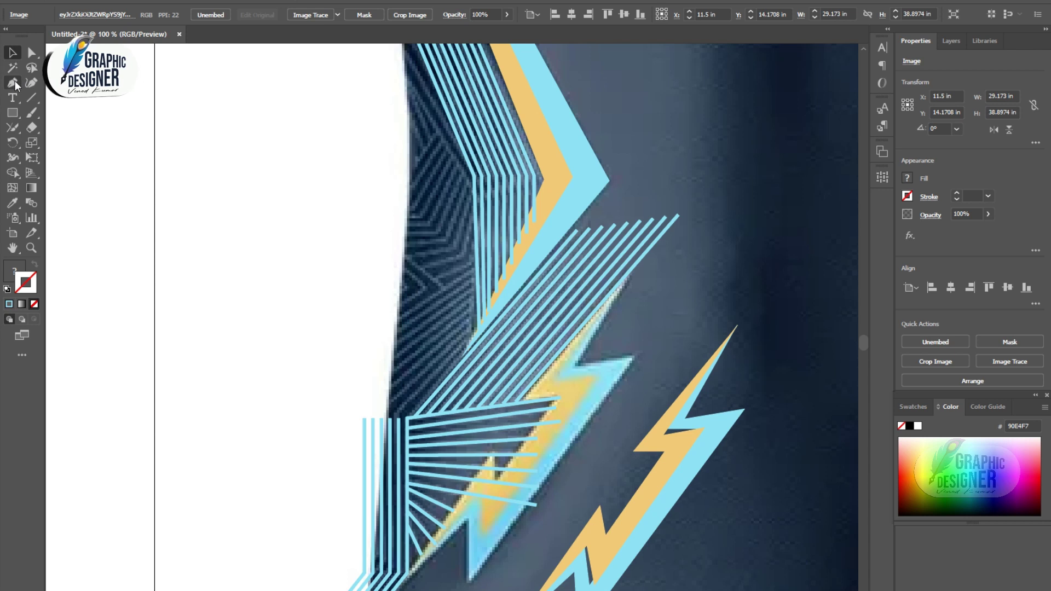
click(473, 270)
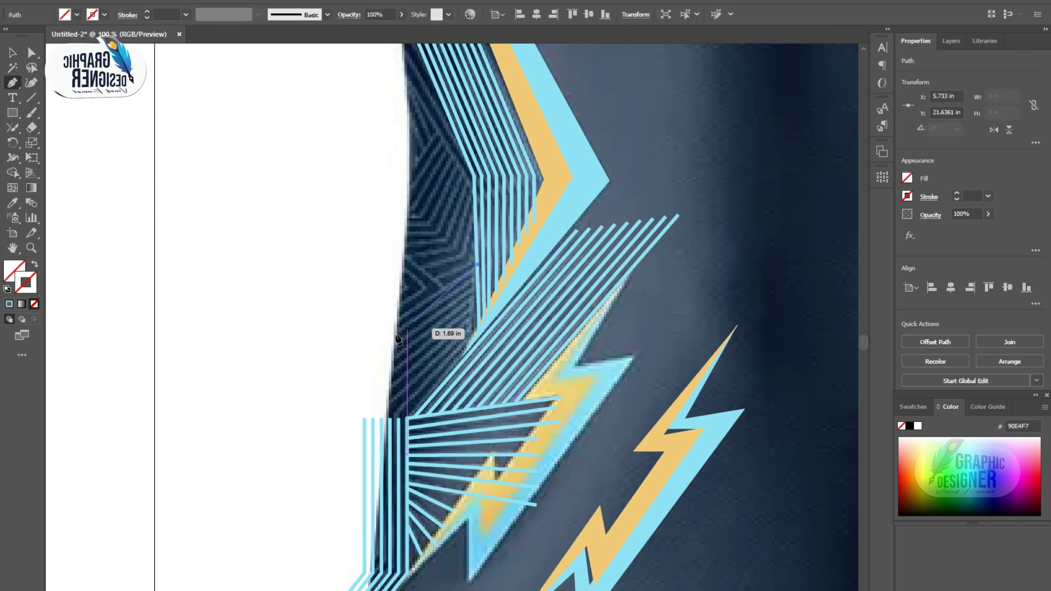
click(334, 362)
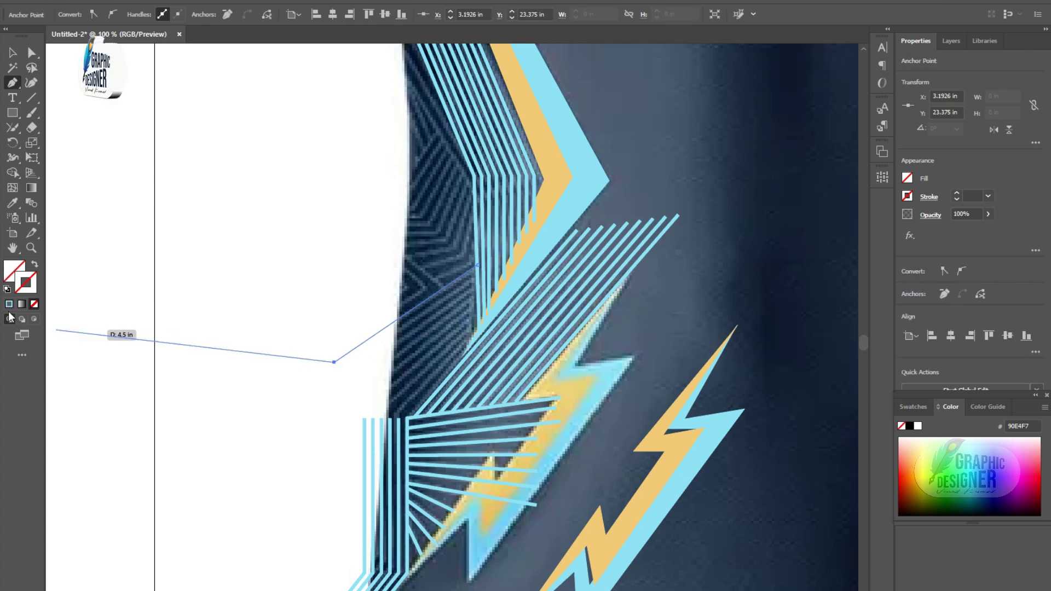
click(993, 196)
click(1007, 294)
key(v)
Duplicate the line into seven parallel stripes, then select the jersey reference image.
drag(436, 295, 436, 307)
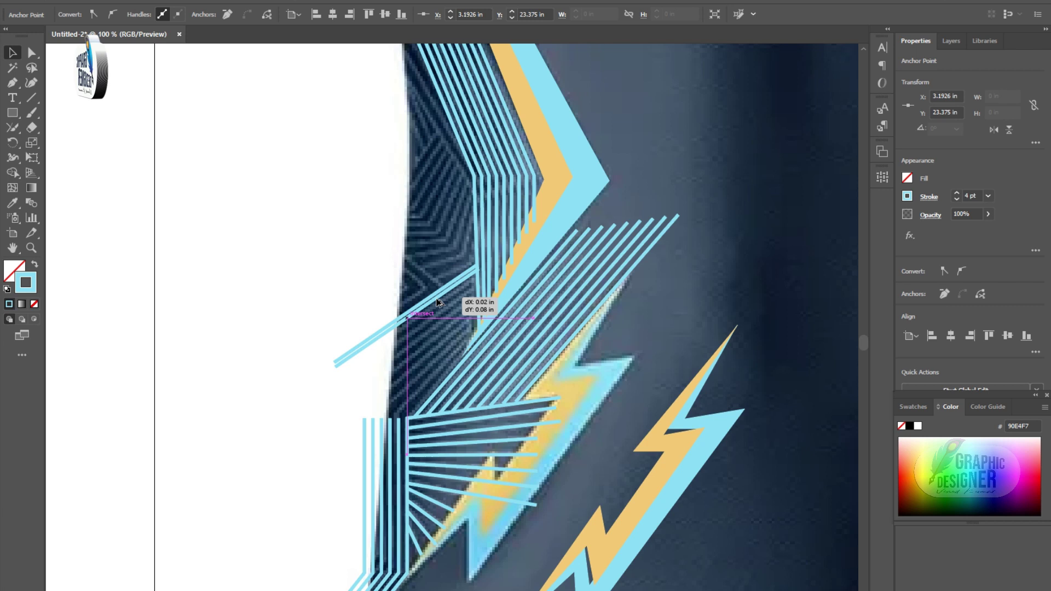
key(ctrl+d)
key(ctrl+d)
key(ctrl+d)
key(ctrl+d)
key(ctrl+d)
key(ctrl+d)
key(ctrl+d)
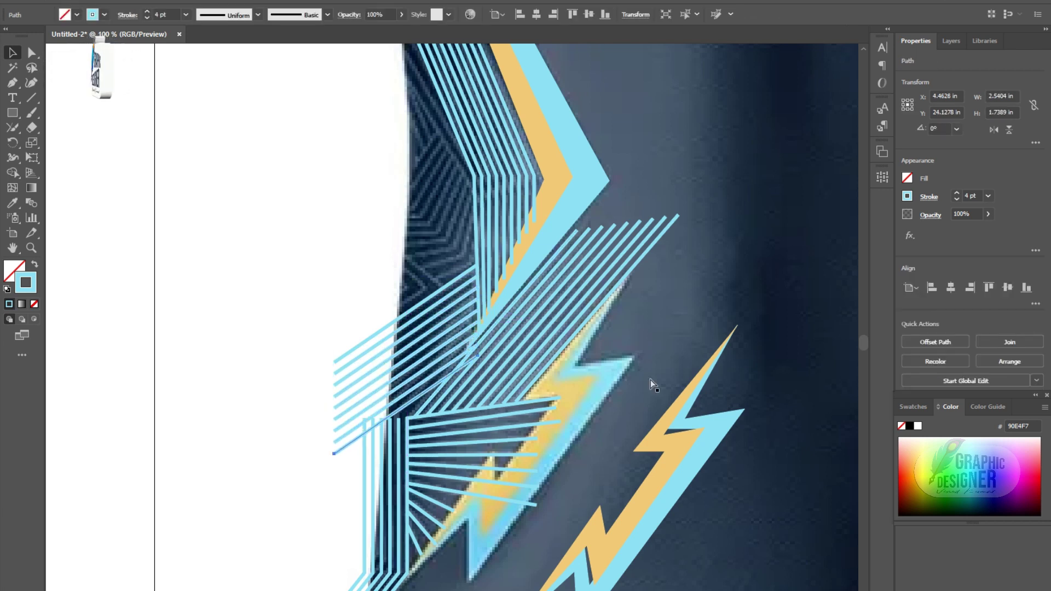
click(331, 221)
scroll(329, 216, up, 2)
scroll(328, 214, up, 3)
scroll(373, 252, up, 1)
click(472, 358)
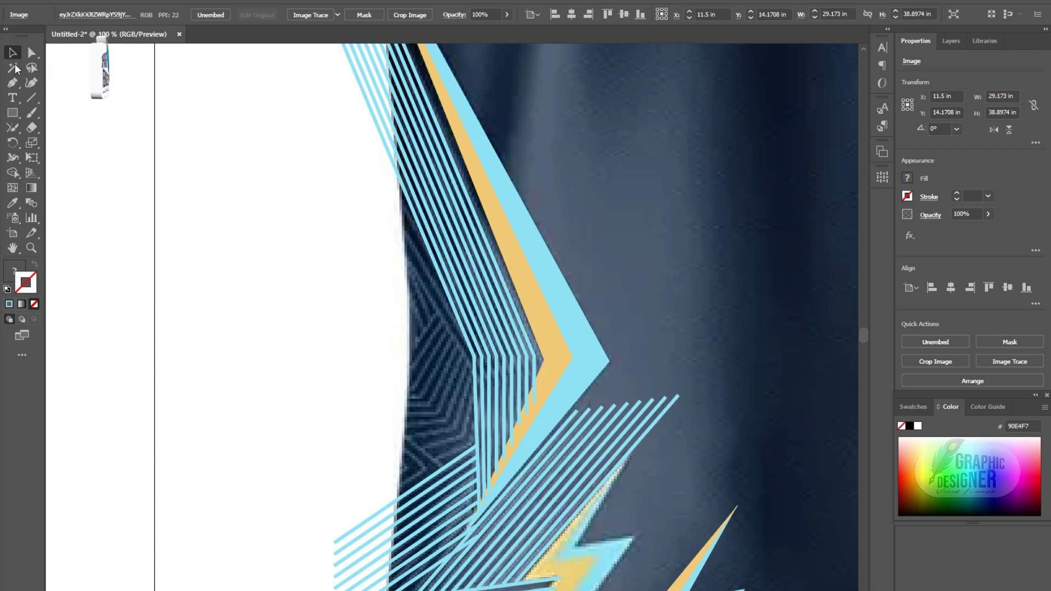
Draw an angled 4 pt line near the chevron's top and shift it into position.
click(467, 359)
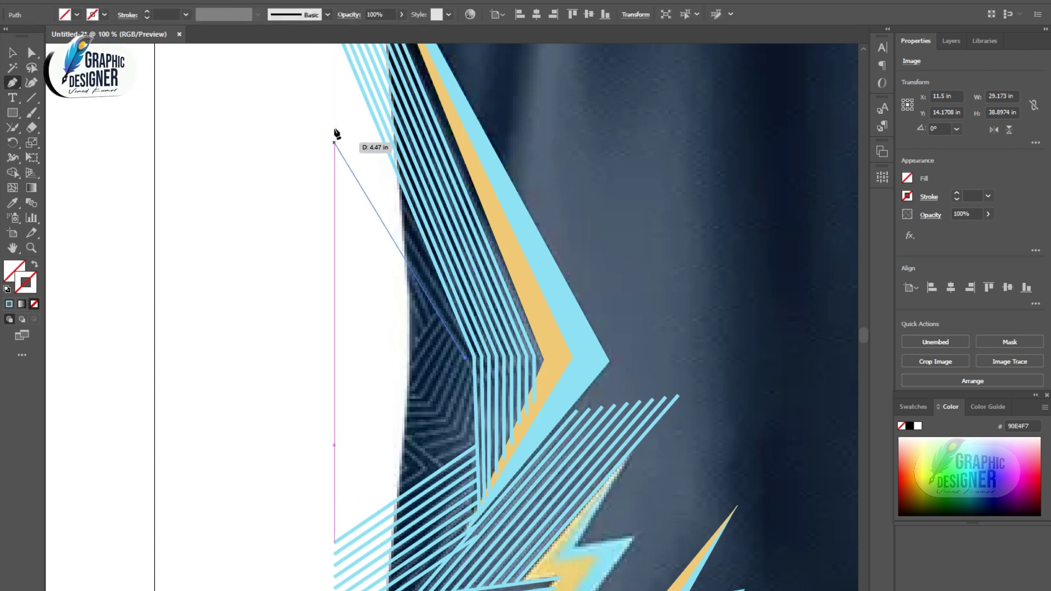
click(304, 69)
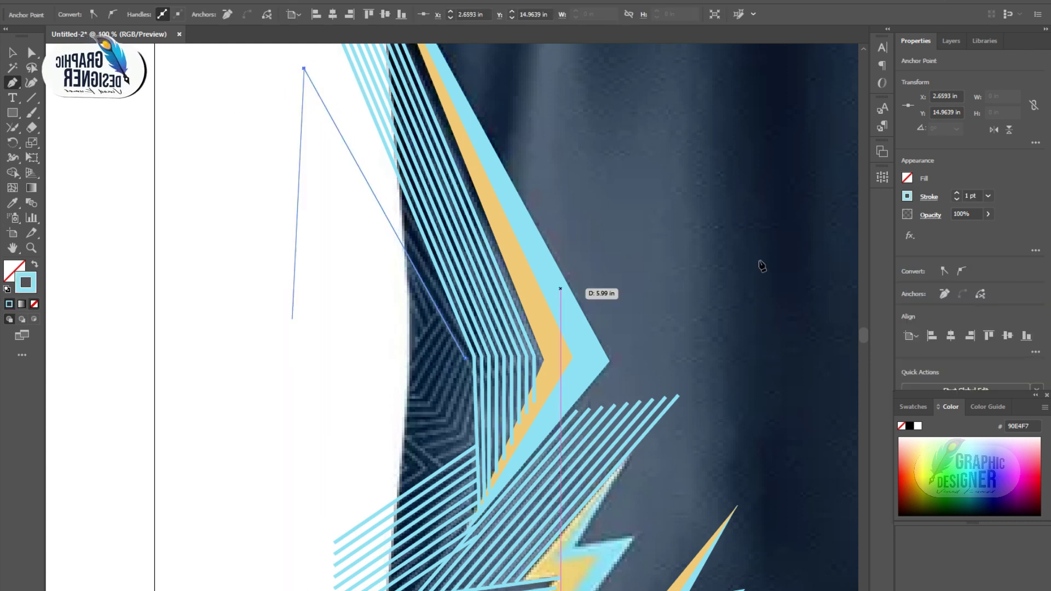
click(988, 195)
click(1006, 295)
key(v)
drag(406, 260, 417, 254)
Draw another angled line along the chevron and try raising one of its anchors.
key(p)
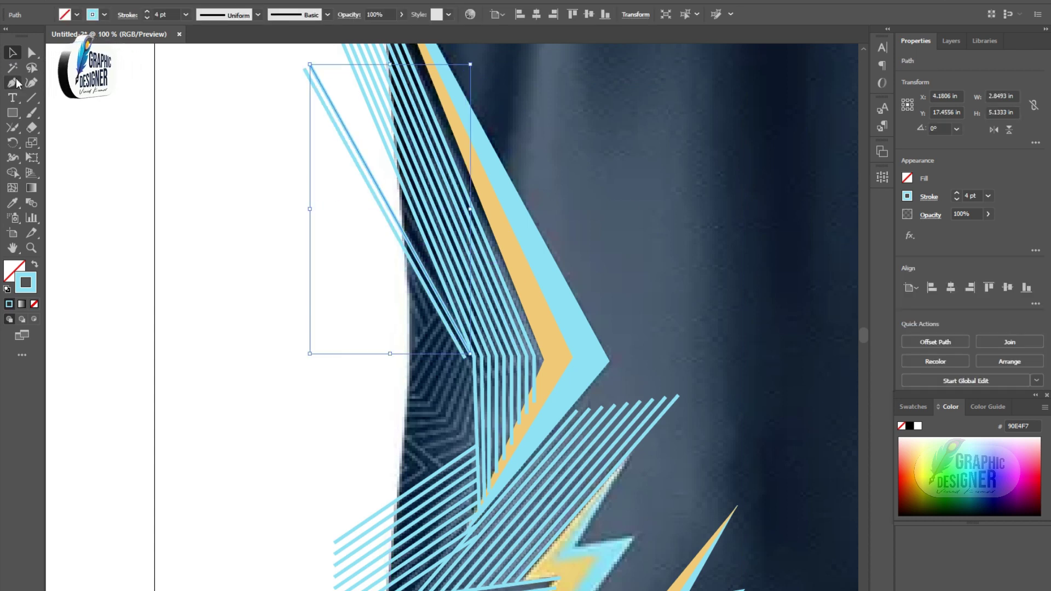
click(437, 460)
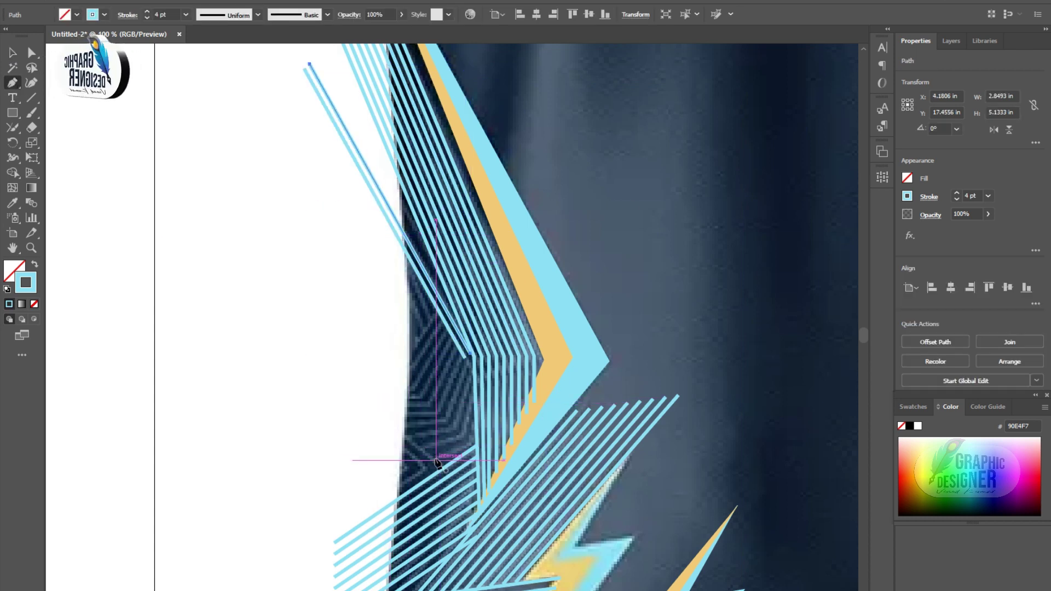
click(470, 442)
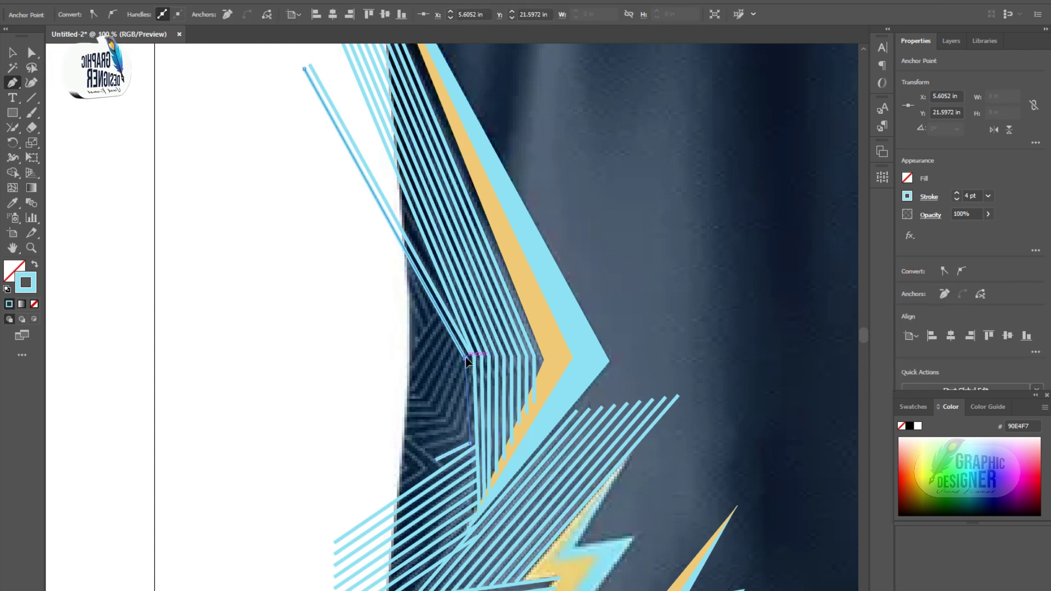
click(30, 54)
drag(472, 446, 459, 415)
key(v)
key(ctrl+z)
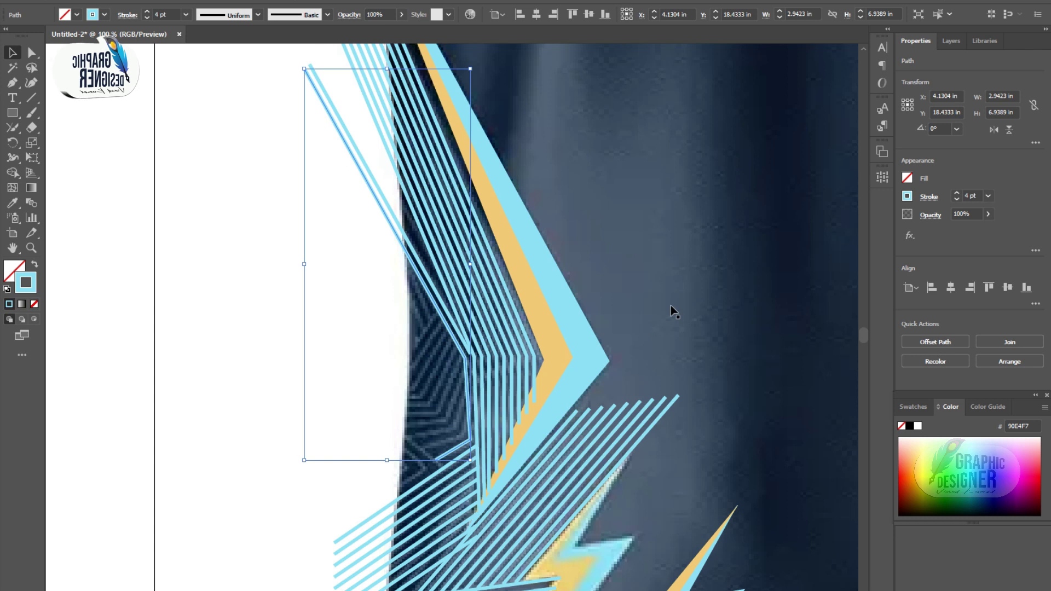
Reposition the chevron line, fine-tuning it with left and right arrow nudges.
click(681, 296)
click(468, 361)
mouse_move(469, 386)
mouse_down()
mouse_move(457, 386)
mouse_move(492, 428)
mouse_up()
key(ctrl+z)
key(Left)
key(Left)
key(Left)
key(Left)
key(Left)
key(Left)
key(Right)
key(Right)
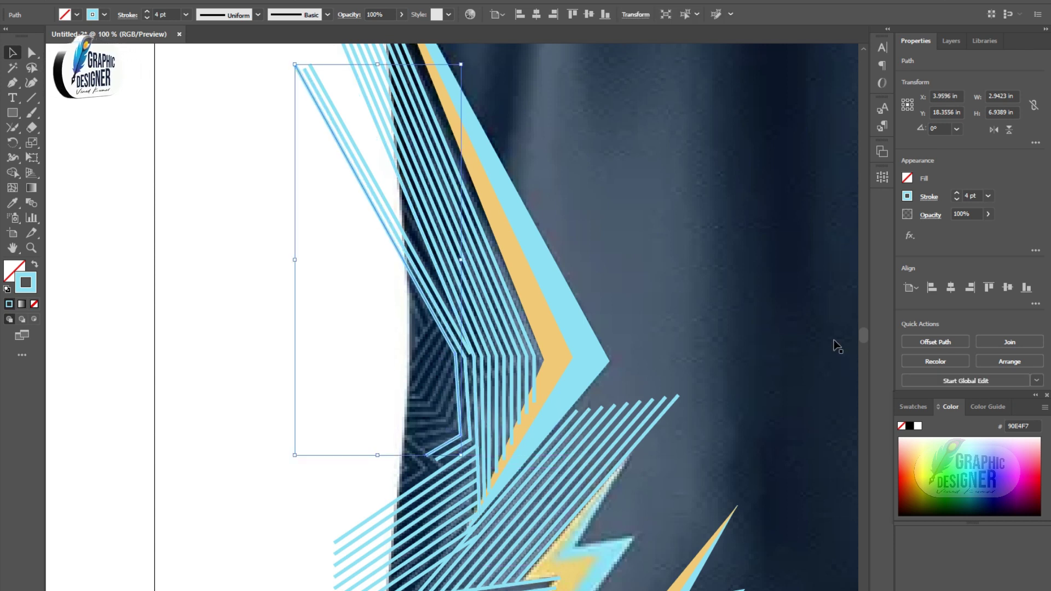
click(832, 346)
Shift the left group of lines up-left, then rotate a line slightly clockwise and raise it.
click(481, 434)
key(shift+Left)
key(shift+Left)
key(shift+Left)
key(shift+Left)
key(shift+Left)
key(shift+Left)
key(shift+Left)
key(shift+Left)
key(shift+Left)
key(shift+Up)
key(shift+Up)
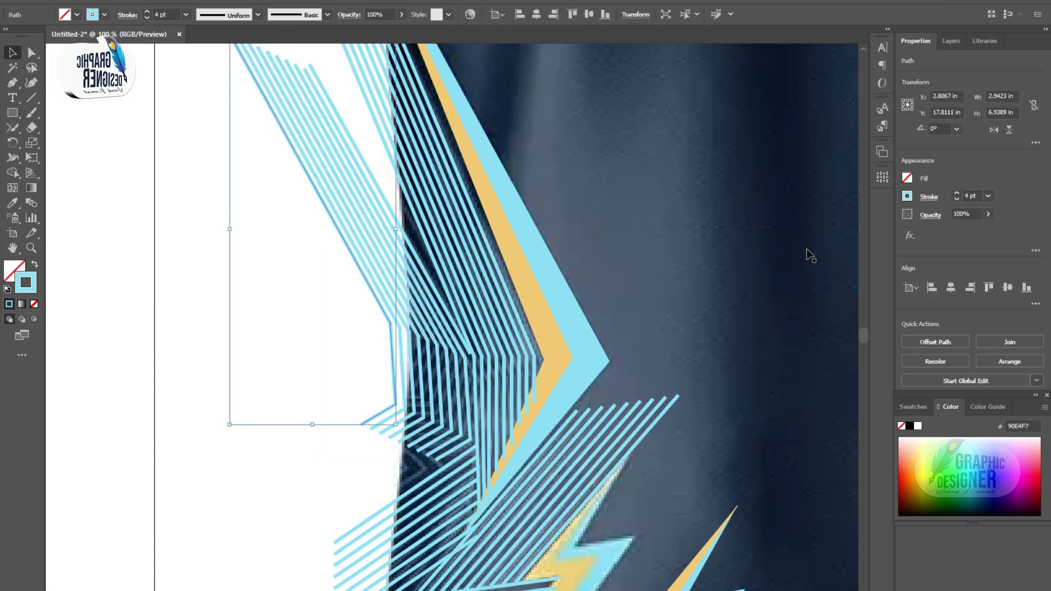
click(405, 232)
drag(477, 53, 500, 63)
drag(383, 200, 381, 186)
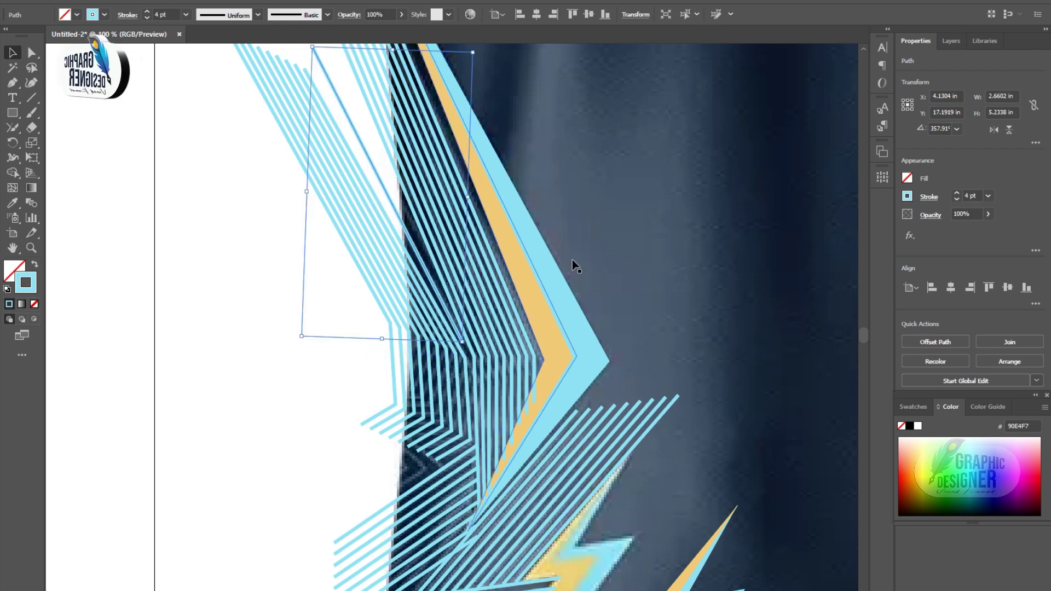
click(616, 250)
scroll(250, 464, down, 1)
Draw a short diagonal line from the chevron's lower bend onto the chevron lines.
key(p)
click(350, 298)
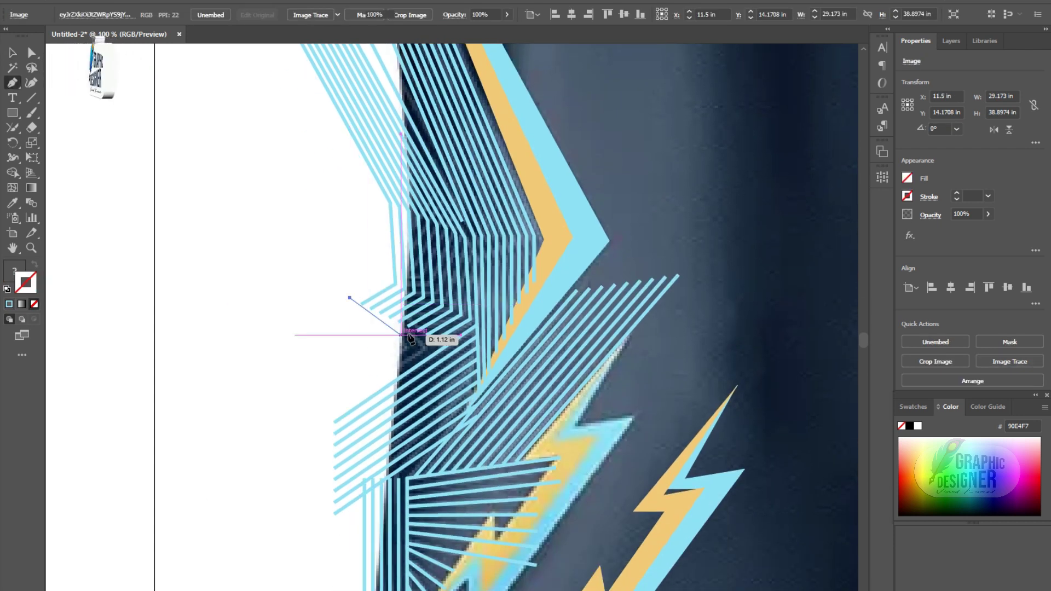
click(447, 345)
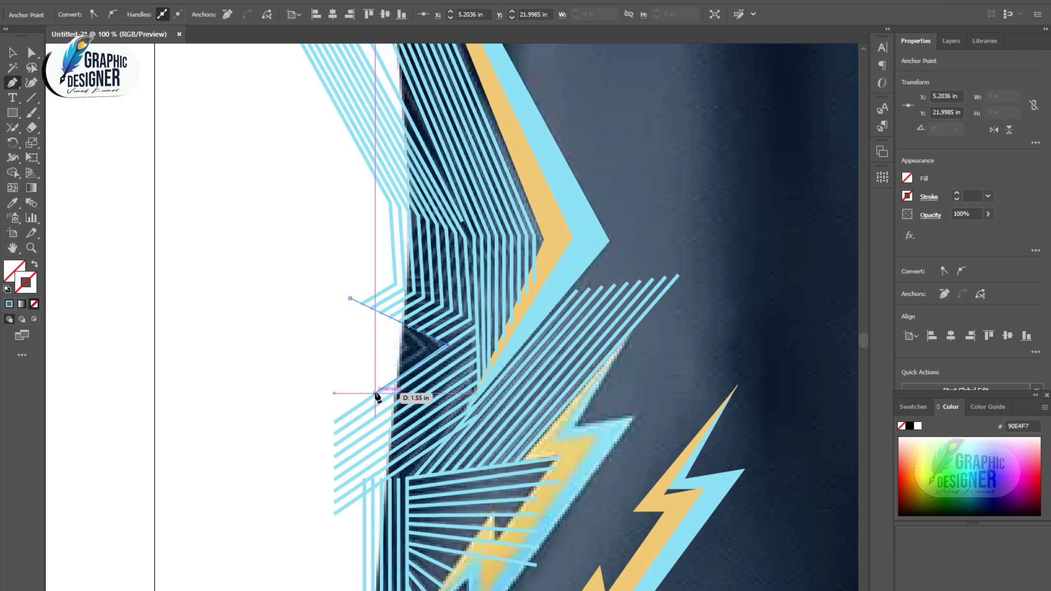
key(ctrl+z)
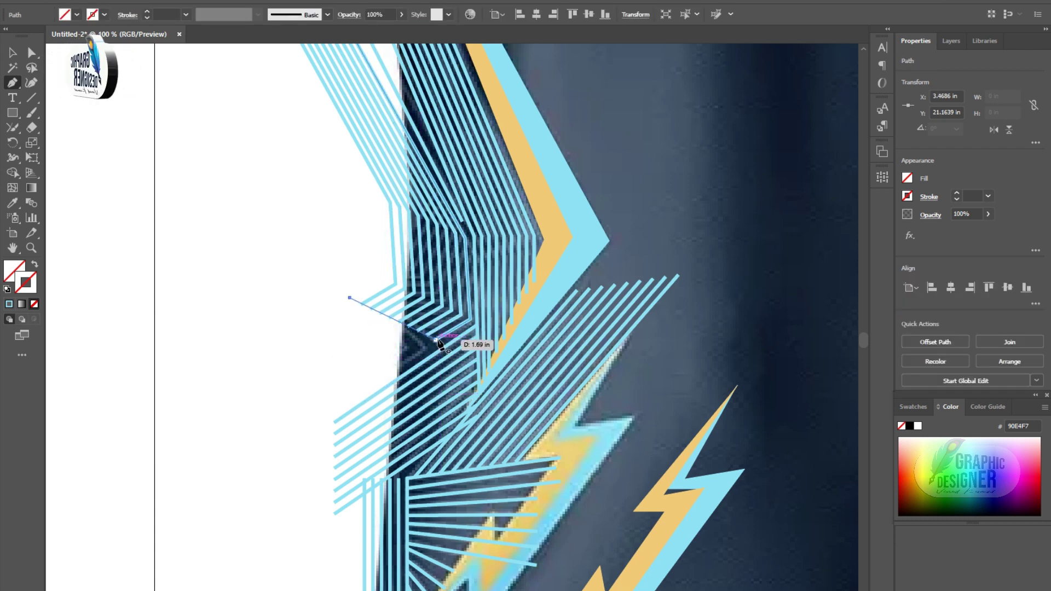
click(436, 340)
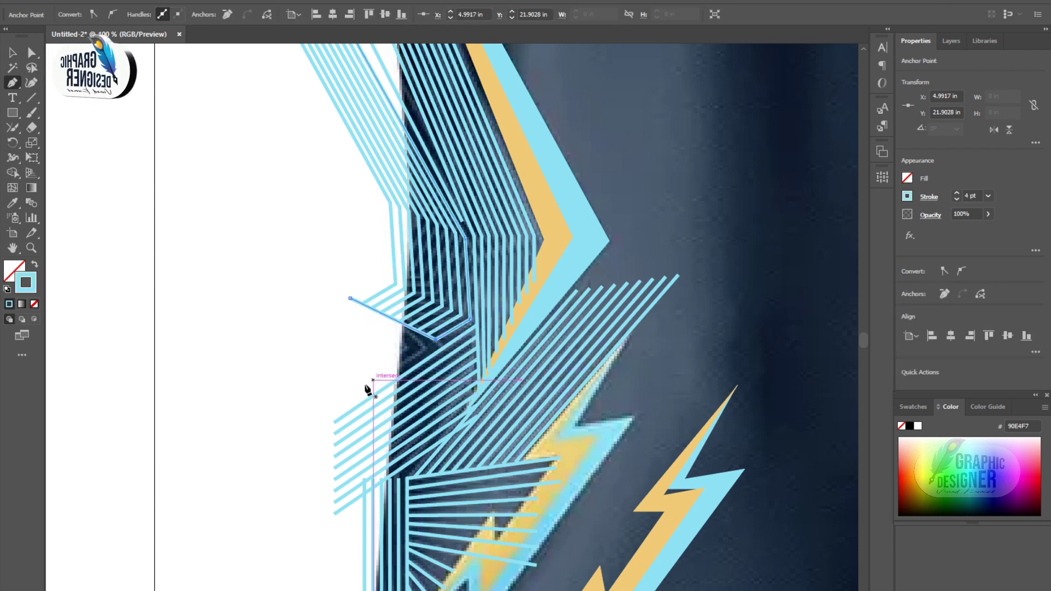
Draw a second diagonal line lower on the left and move it up-left into place.
click(335, 416)
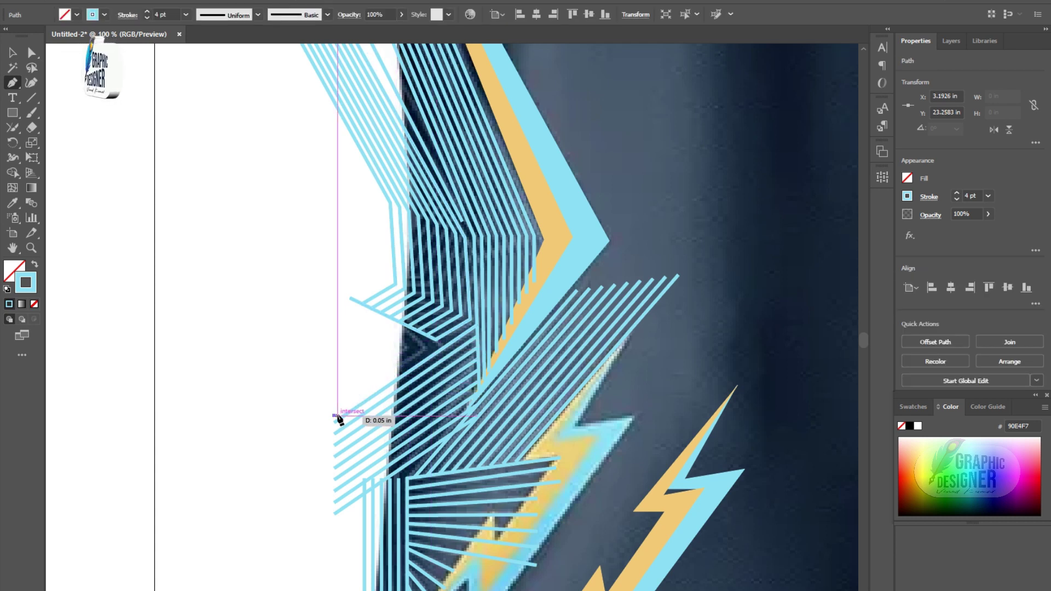
key(ctrl+z)
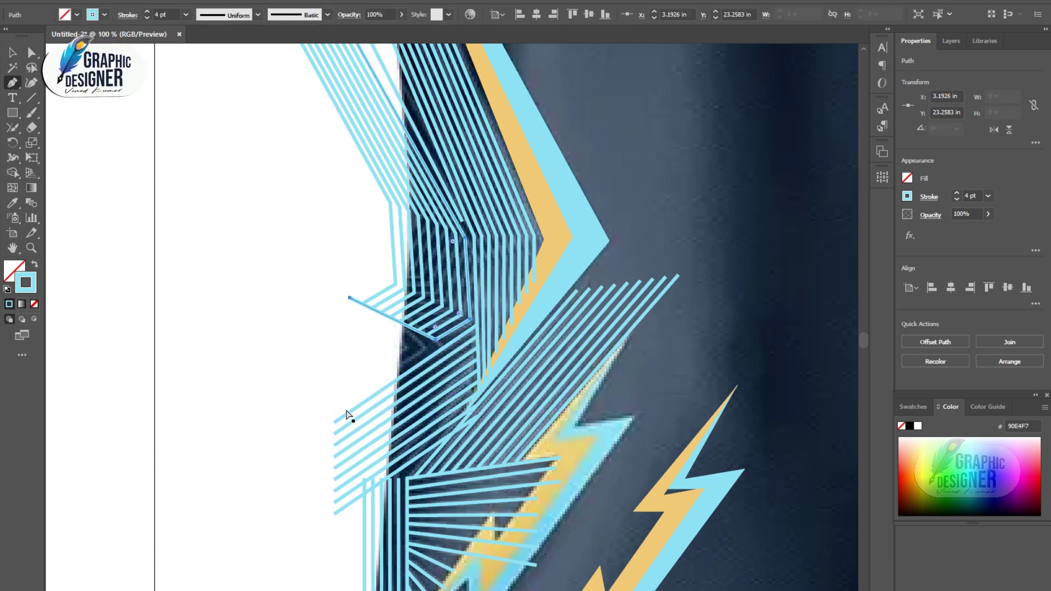
click(334, 411)
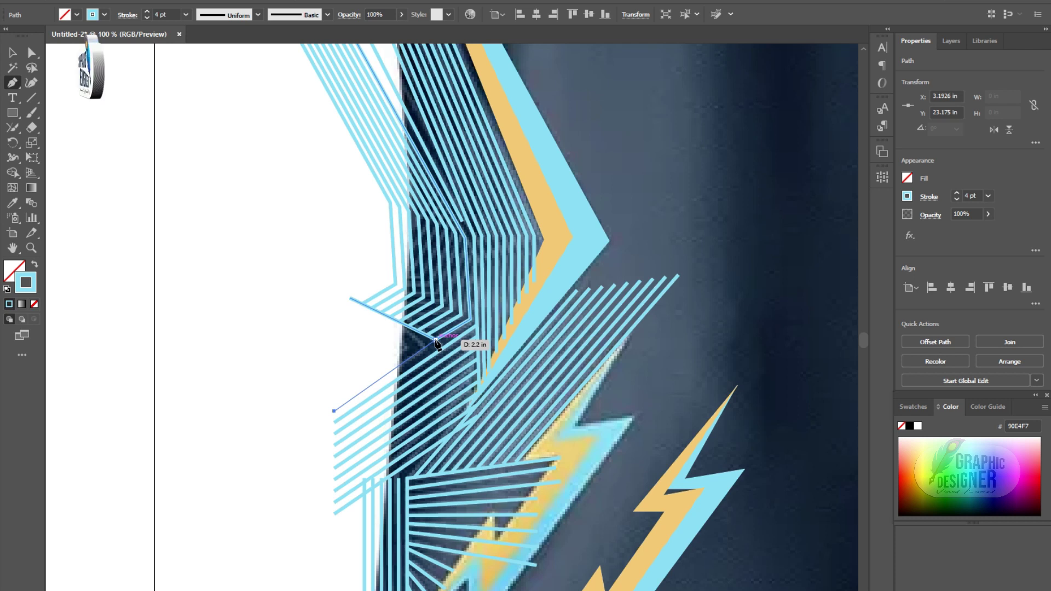
click(435, 340)
key(v)
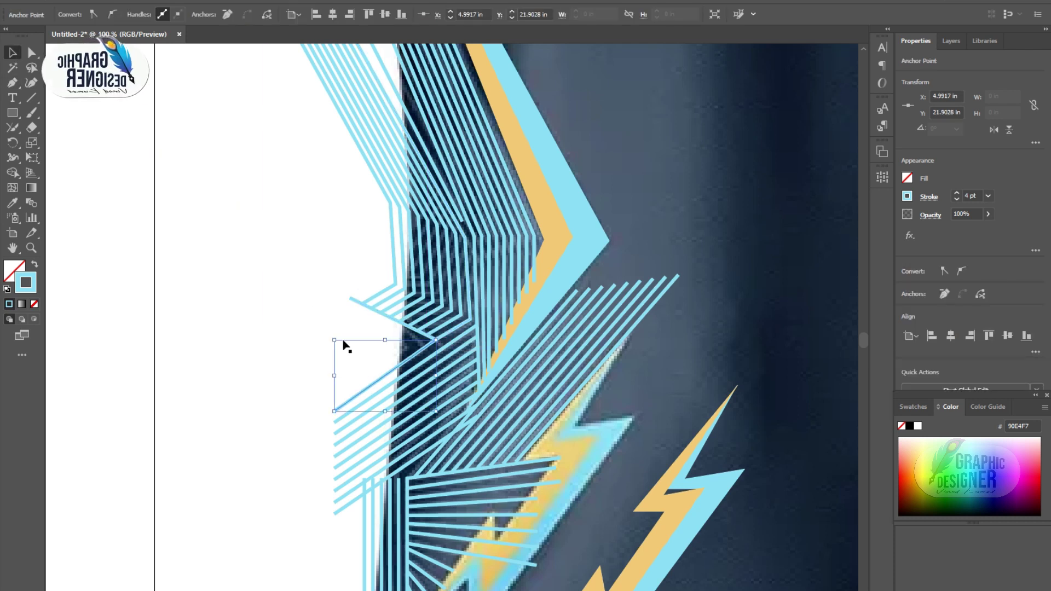
drag(380, 385, 330, 347)
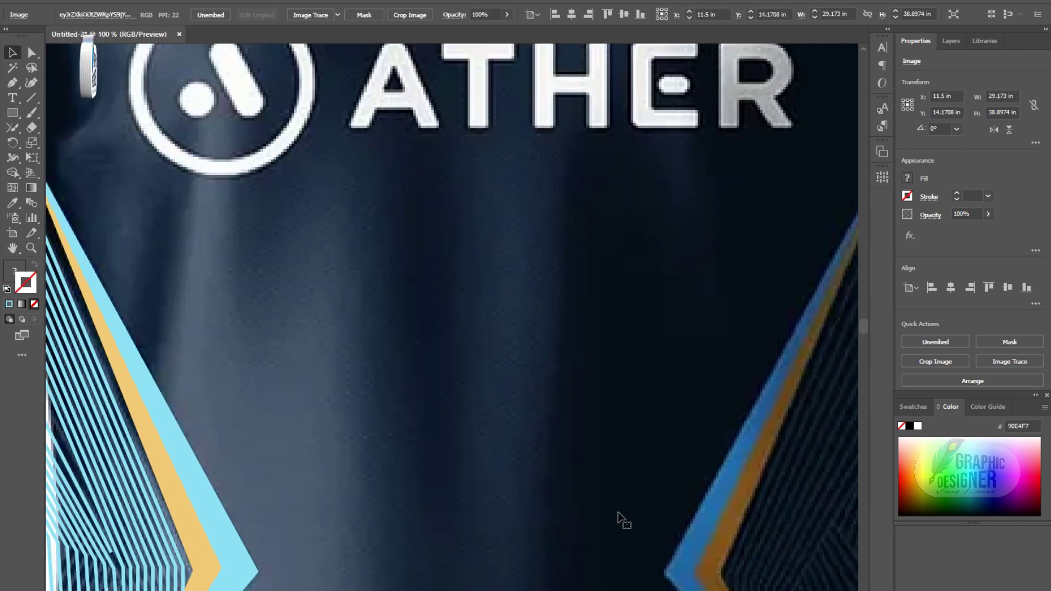
Drag the short diagonal line up-left beside the other crossing lines, then zoom out.
scroll(602, 492, down, 10)
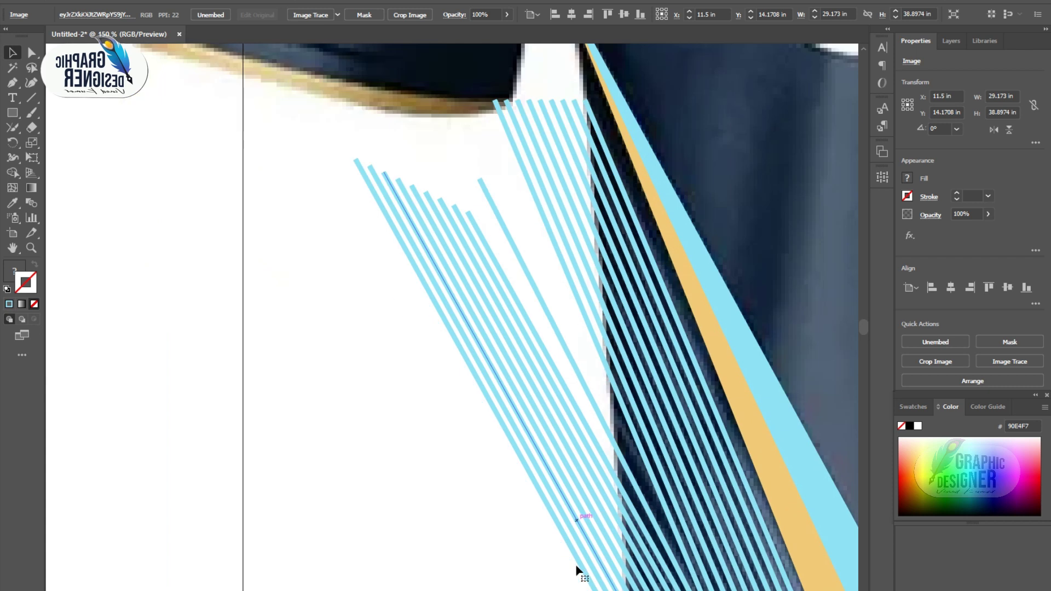
click(612, 417)
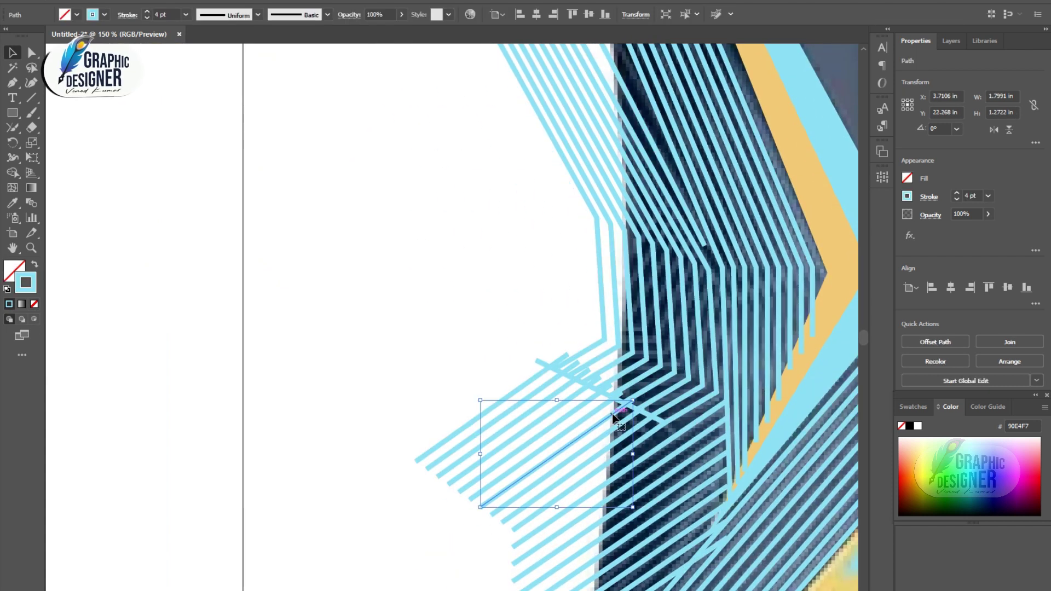
mouse_move(604, 408)
mouse_down()
mouse_move(555, 406)
mouse_move(534, 382)
mouse_up()
click(556, 401)
drag(651, 429, 628, 424)
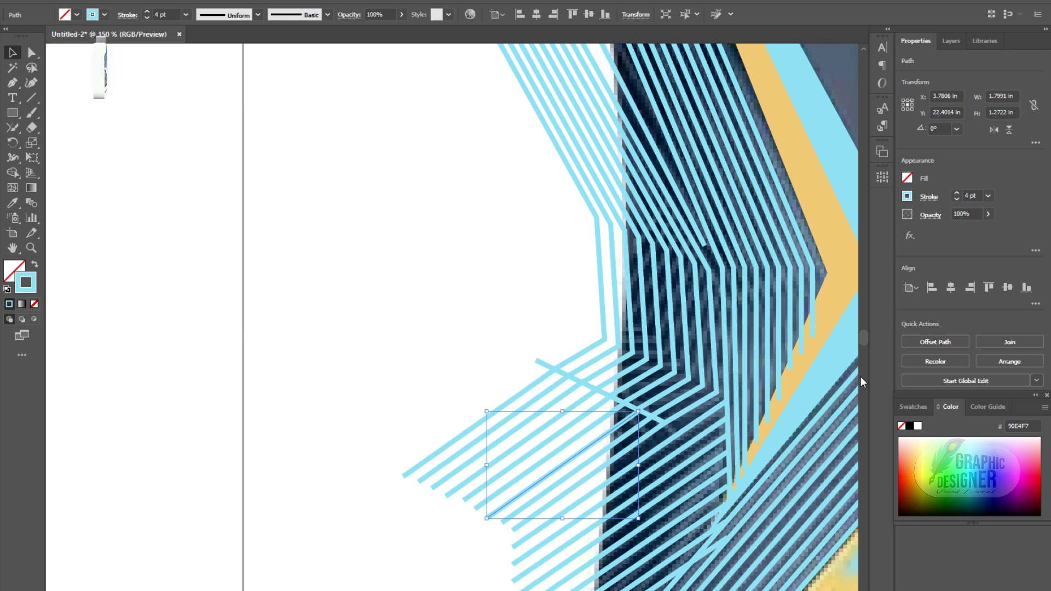
click(189, 259)
key(ctrl+minus)
key(ctrl+minus)
key(ctrl+minus)
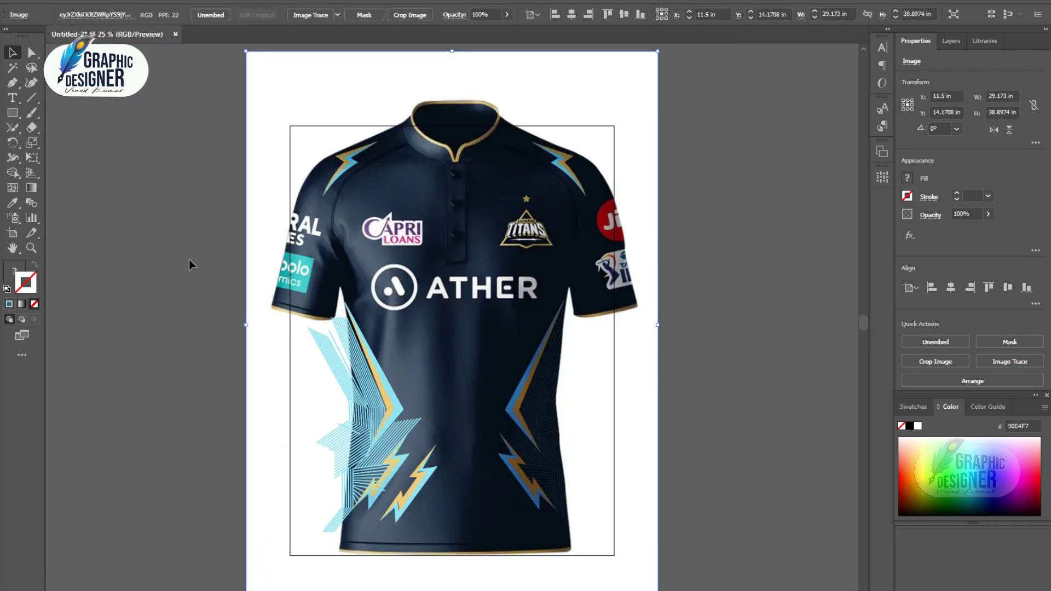
Zoom in on the bolts, nudge the gold bolt down and change its stacking order.
click(744, 395)
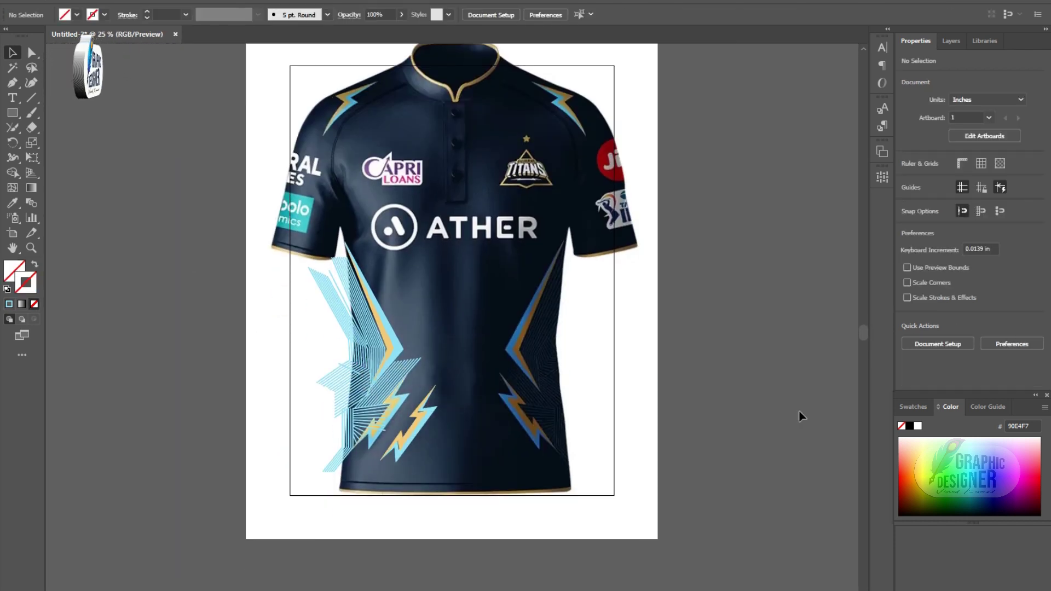
key(ctrl+plus)
scroll(800, 412, down, 2)
scroll(800, 412, down, 2)
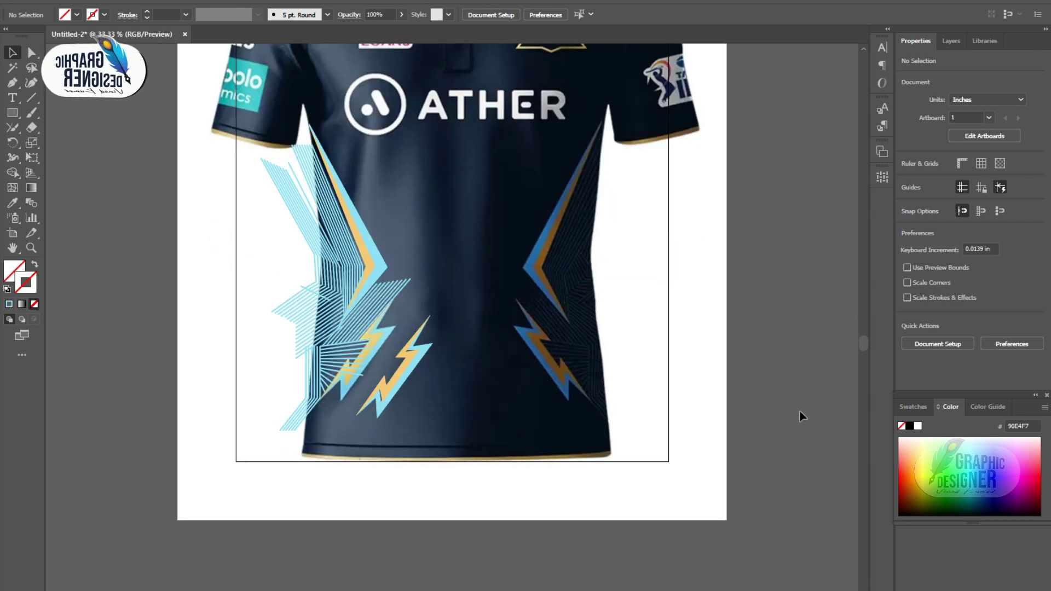
scroll(462, 334, down, 2)
key(ctrl+plus)
click(376, 268)
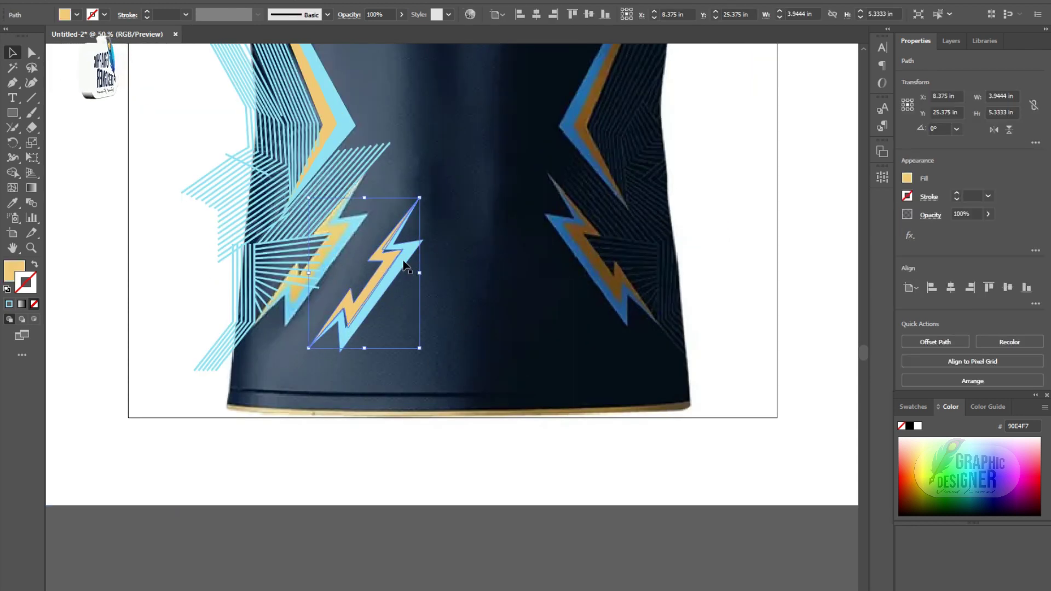
drag(394, 267, 390, 283)
right_click(396, 270)
click(574, 526)
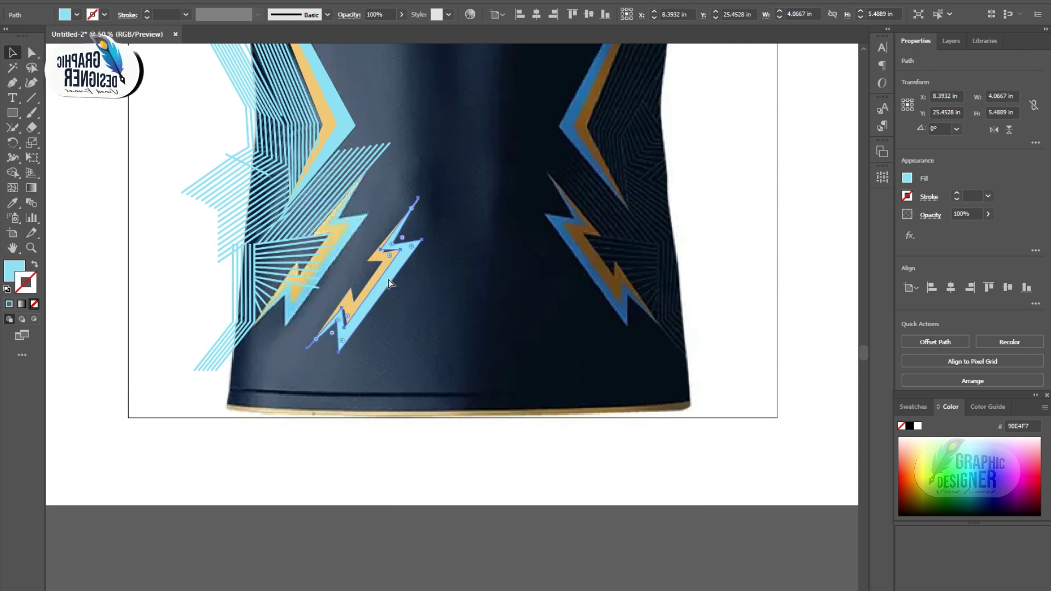
Enlarge the gold bolt to about 4.38 by 5.89 in and place it over the blue bolt.
key(ctrl+plus)
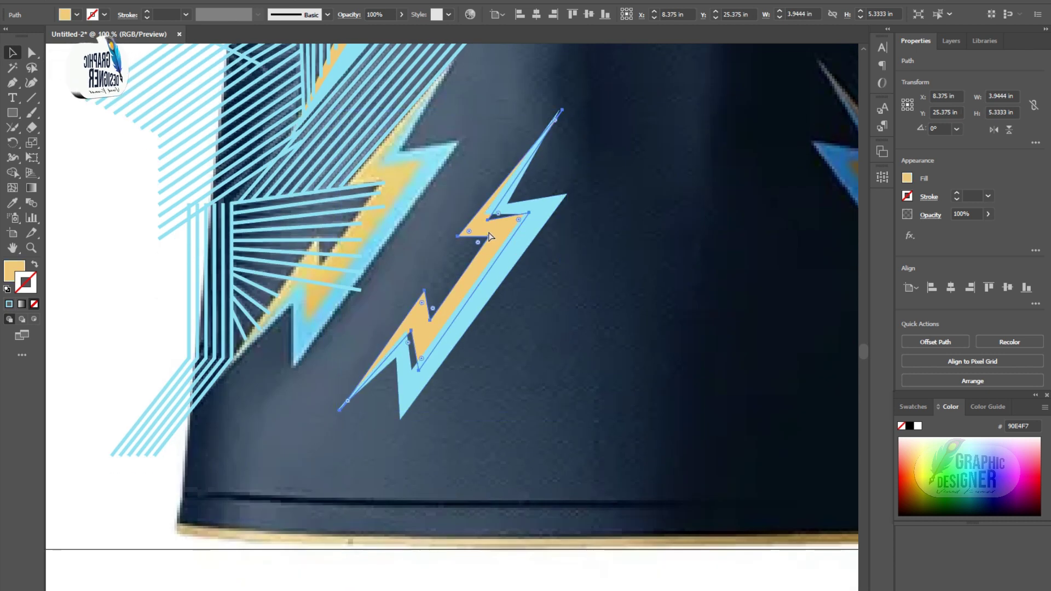
drag(491, 288, 489, 233)
drag(341, 403, 327, 421)
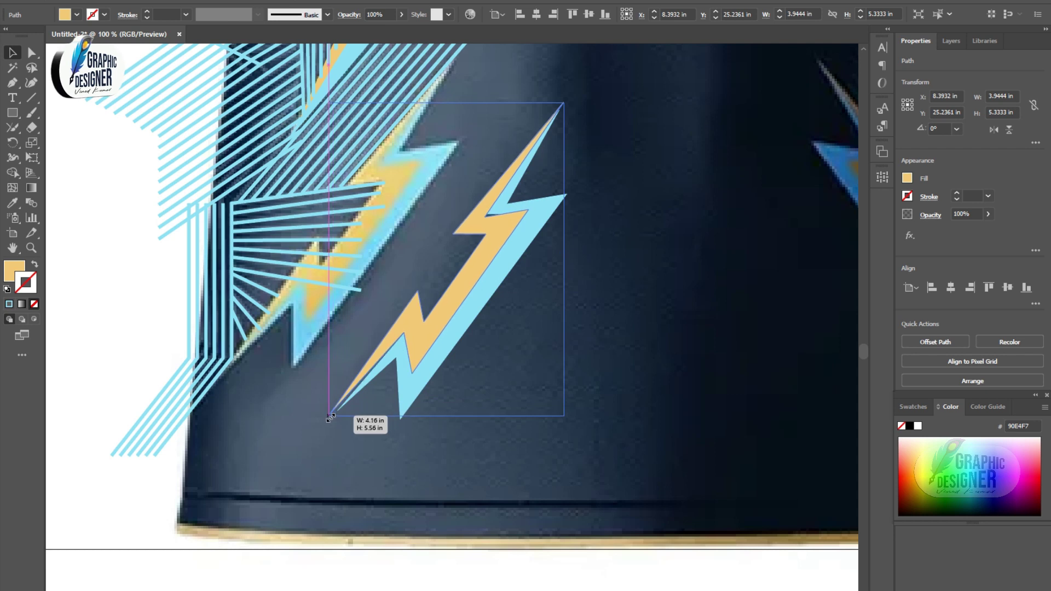
drag(564, 102, 570, 94)
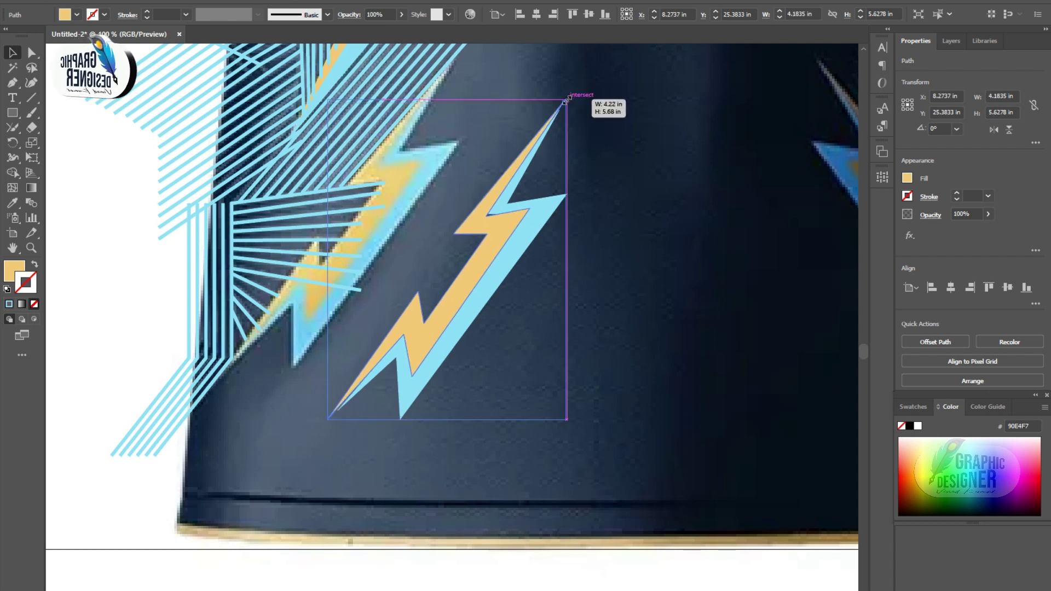
drag(327, 421, 321, 427)
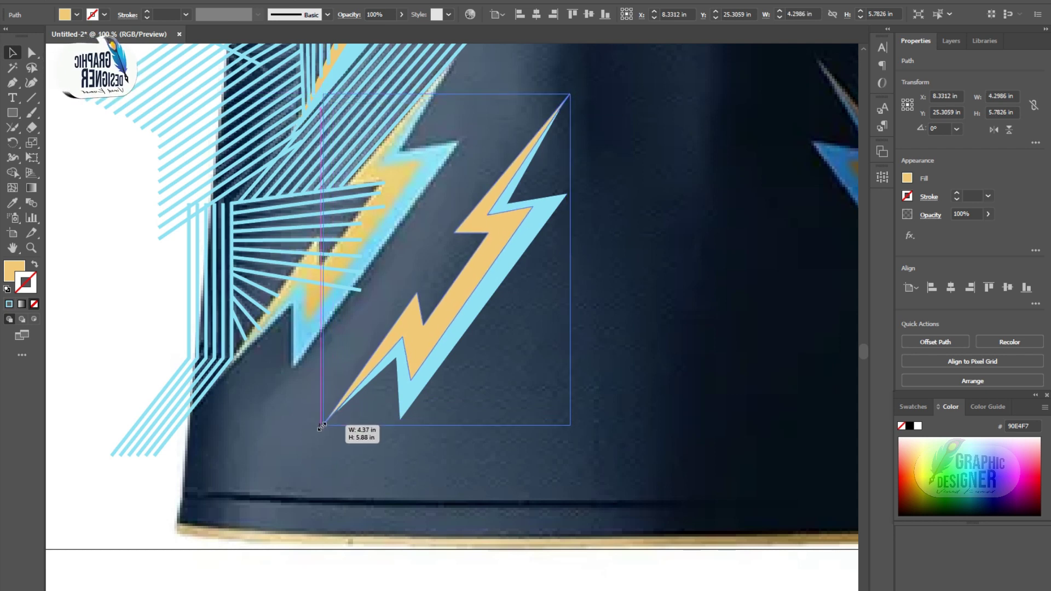
drag(427, 345, 428, 274)
click(529, 402)
drag(473, 232, 476, 275)
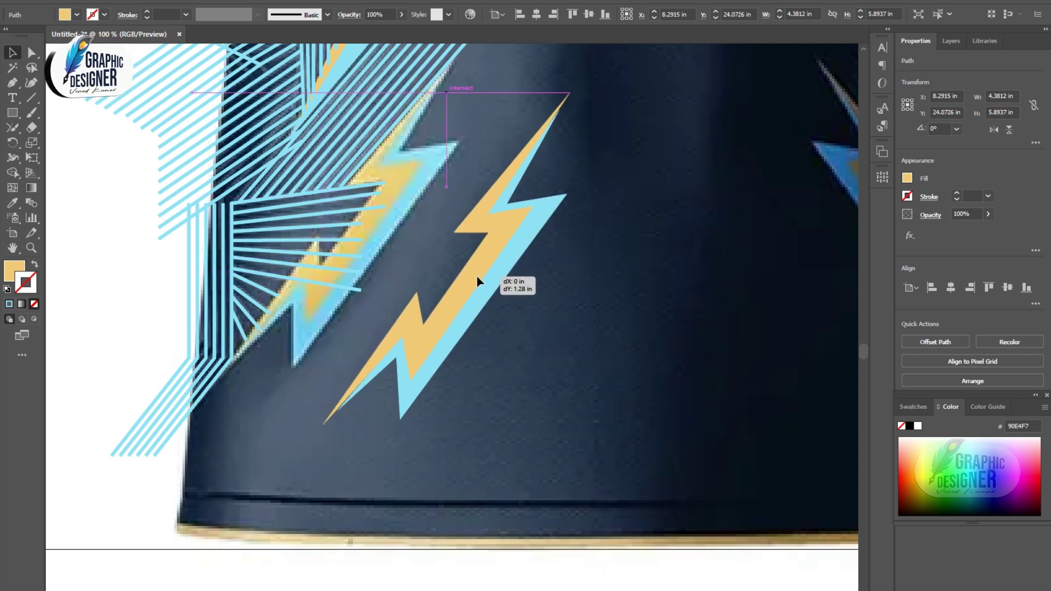
key(ctrl+z)
click(643, 234)
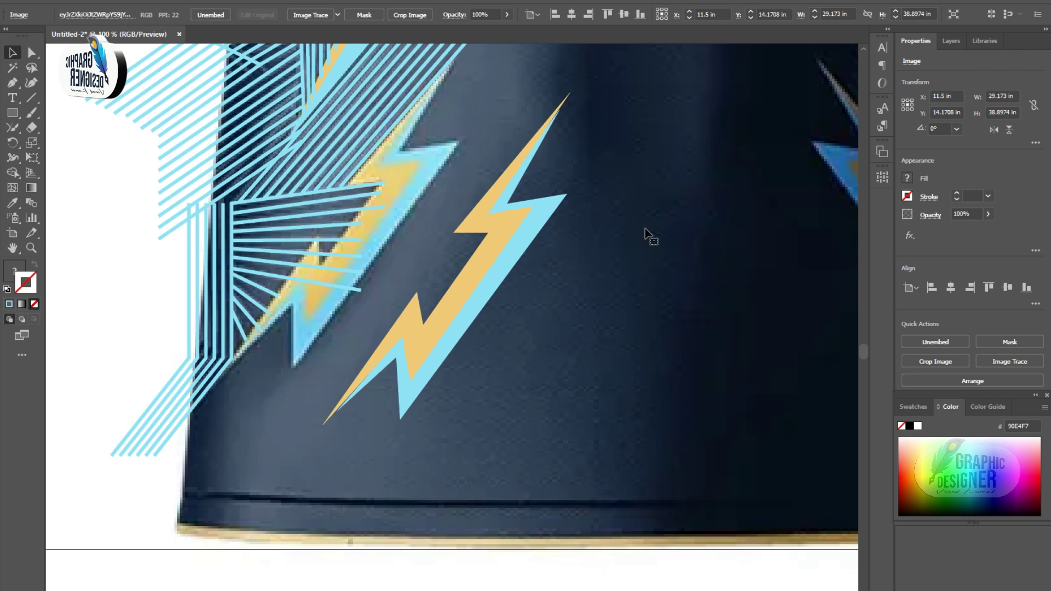
Pull the gold bolt's upper tip up-right to meet the blue bolt's tip.
scroll(542, 214, up, 2)
click(530, 217)
scroll(633, 146, up, 2)
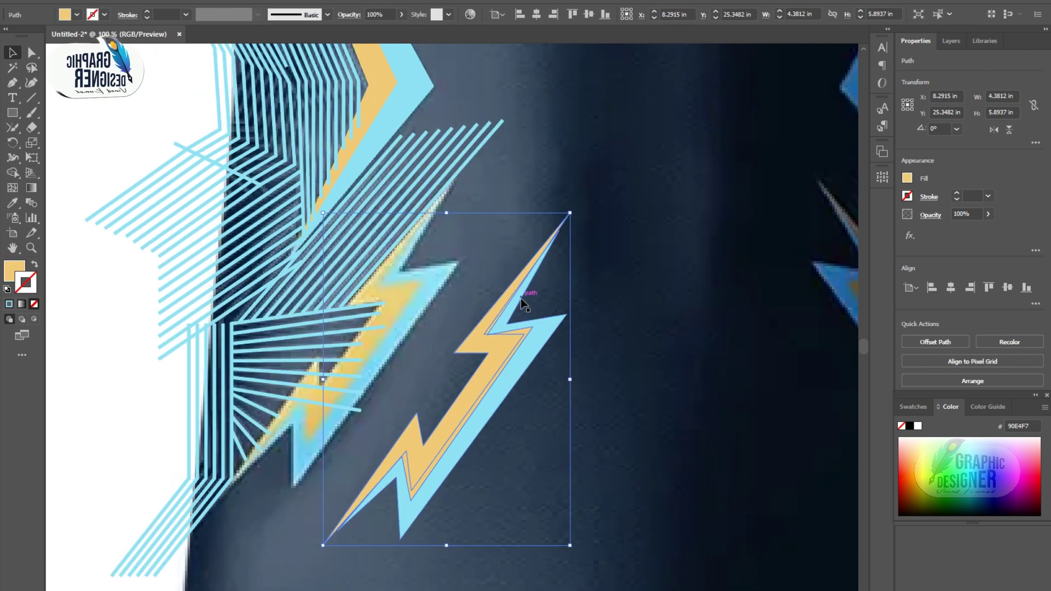
key(ctrl+plus)
click(31, 53)
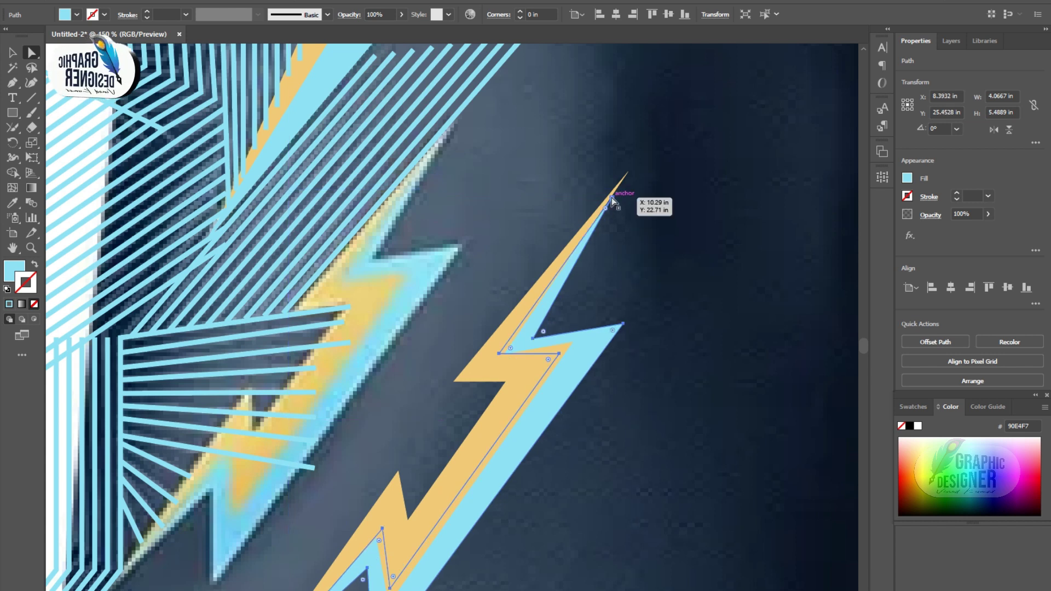
click(612, 197)
drag(613, 196, 627, 172)
click(14, 53)
click(659, 223)
Move the blue bolt's lower tip anchor onto the gold bolt's tip.
scroll(709, 332, down, 5)
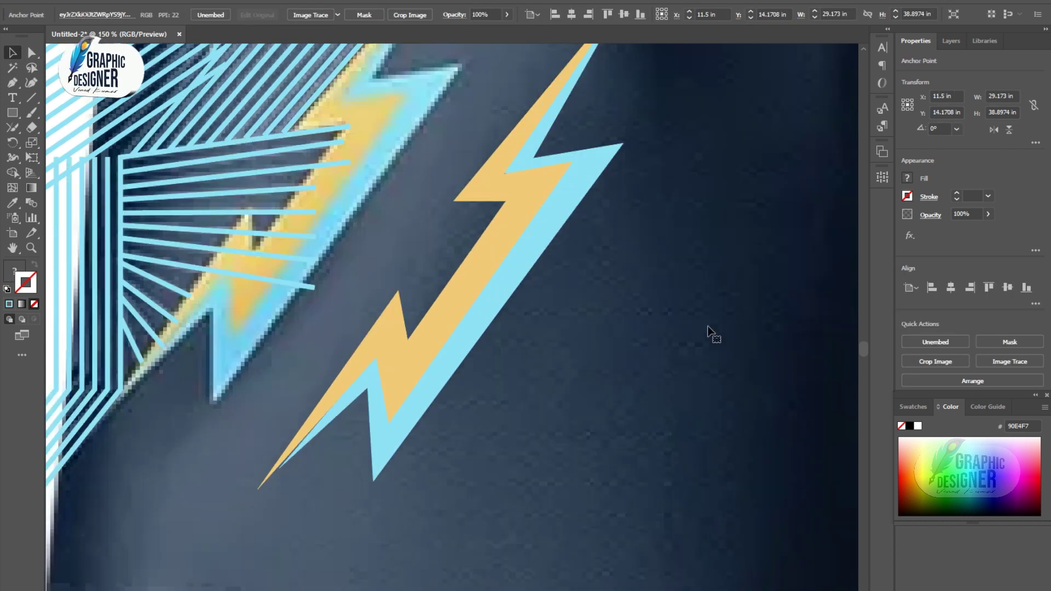
click(327, 426)
click(31, 53)
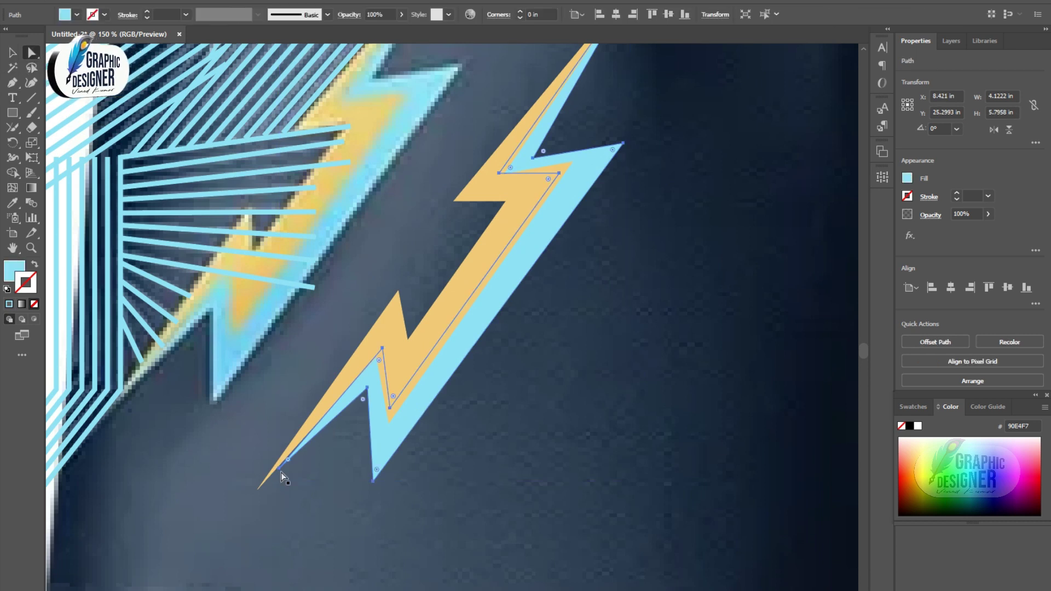
drag(280, 469, 258, 489)
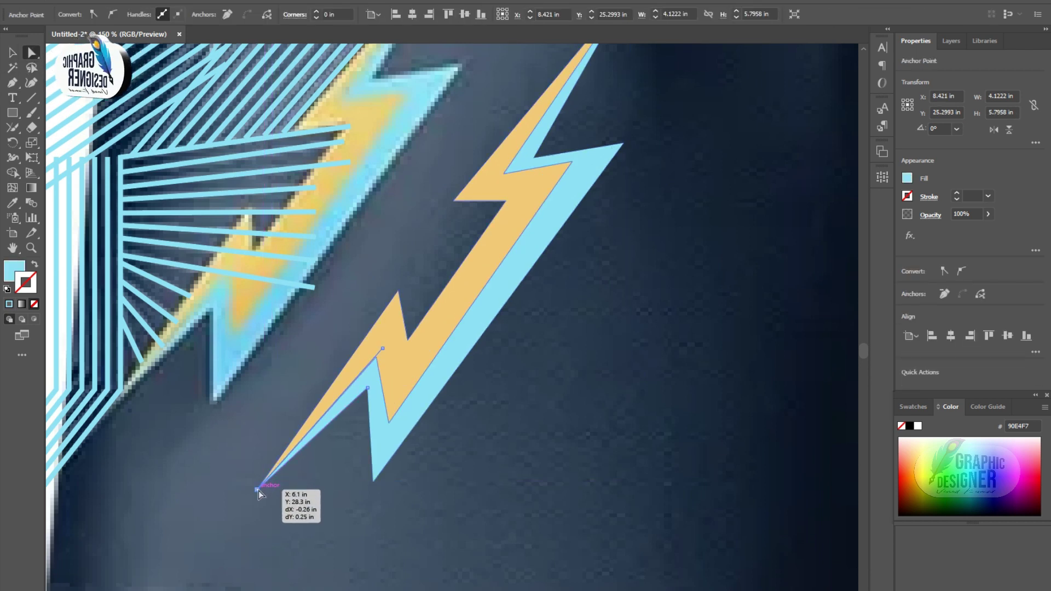
key(v)
click(726, 225)
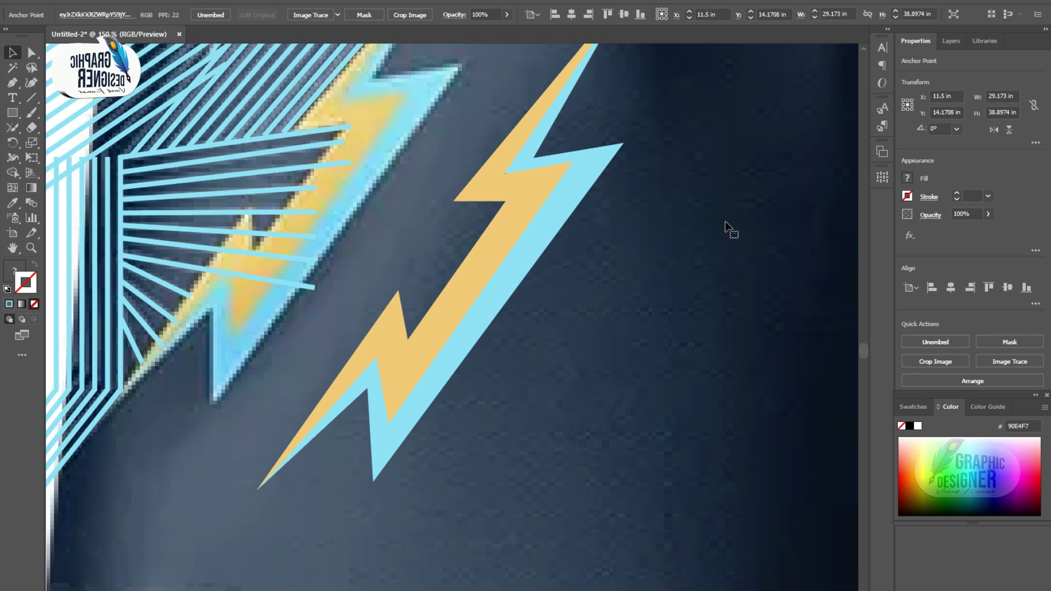
Nudge the gold bolt's inner corner point to tidy its edge, then zoom back to 100%.
click(527, 181)
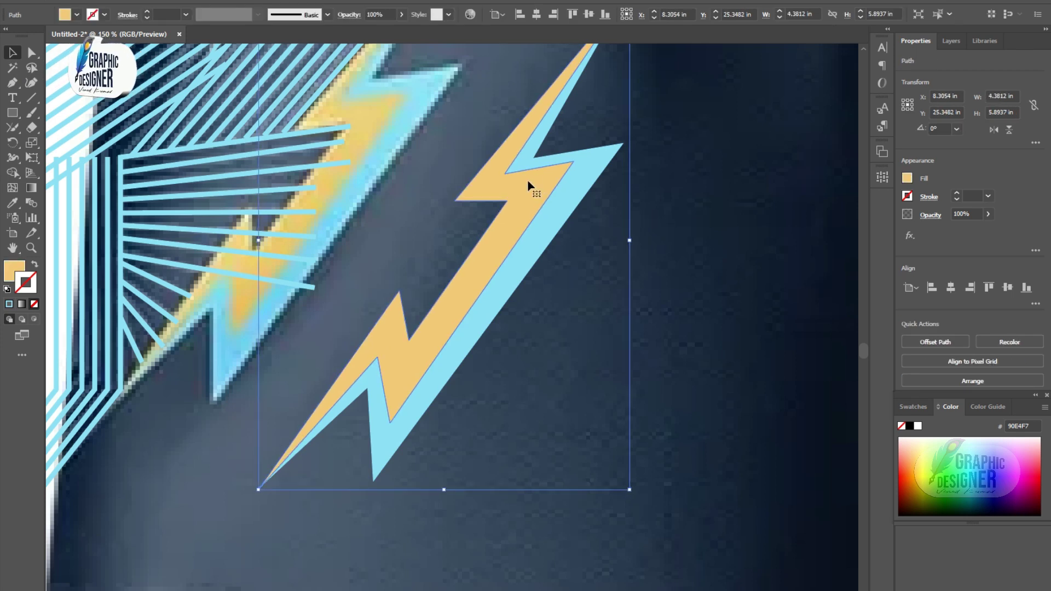
click(525, 197)
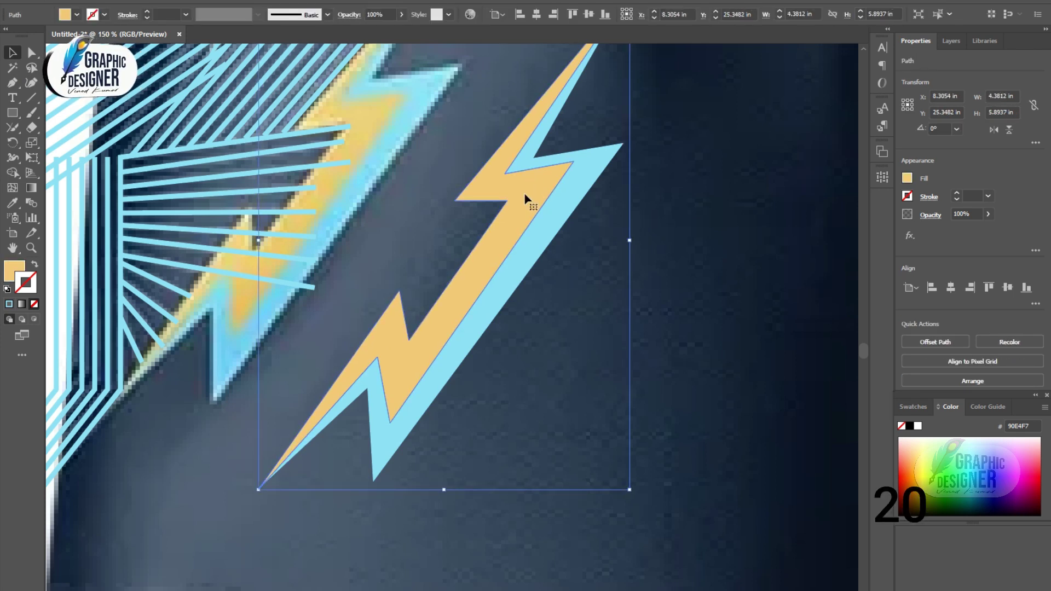
key(a)
click(504, 173)
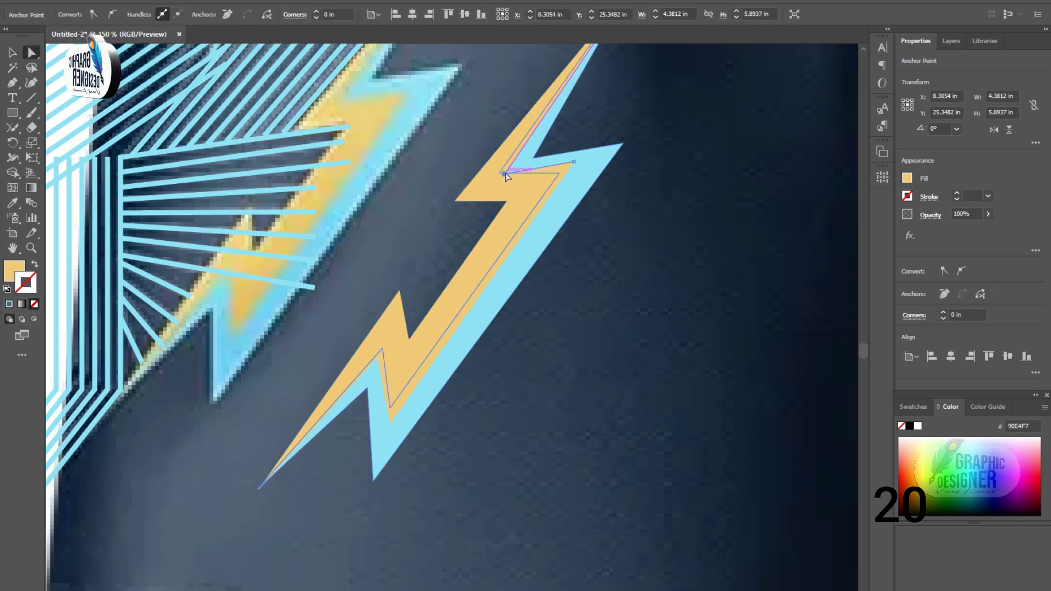
drag(509, 174, 509, 169)
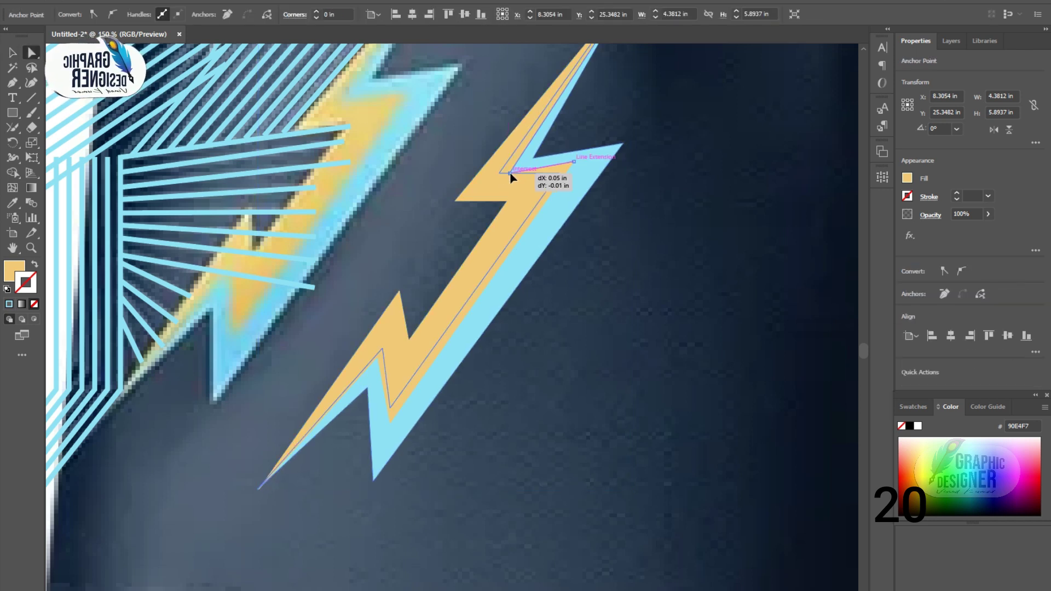
click(704, 204)
key(ctrl+minus)
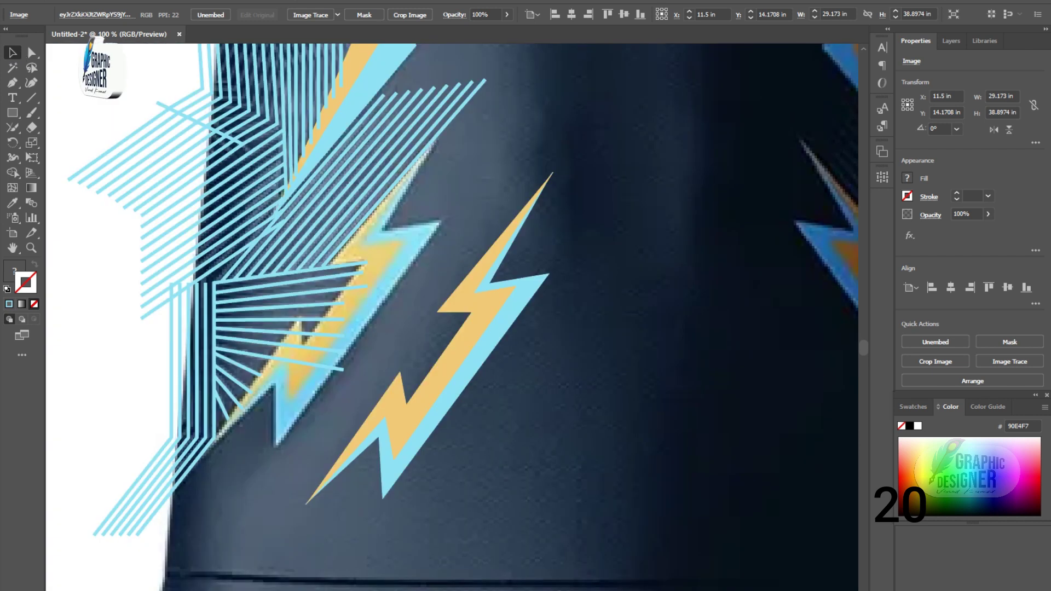
click(520, 312)
Group the gold and blue bolt shapes, send the group backward, and move it up-left into the chevron pattern.
right_click(517, 309)
click(549, 386)
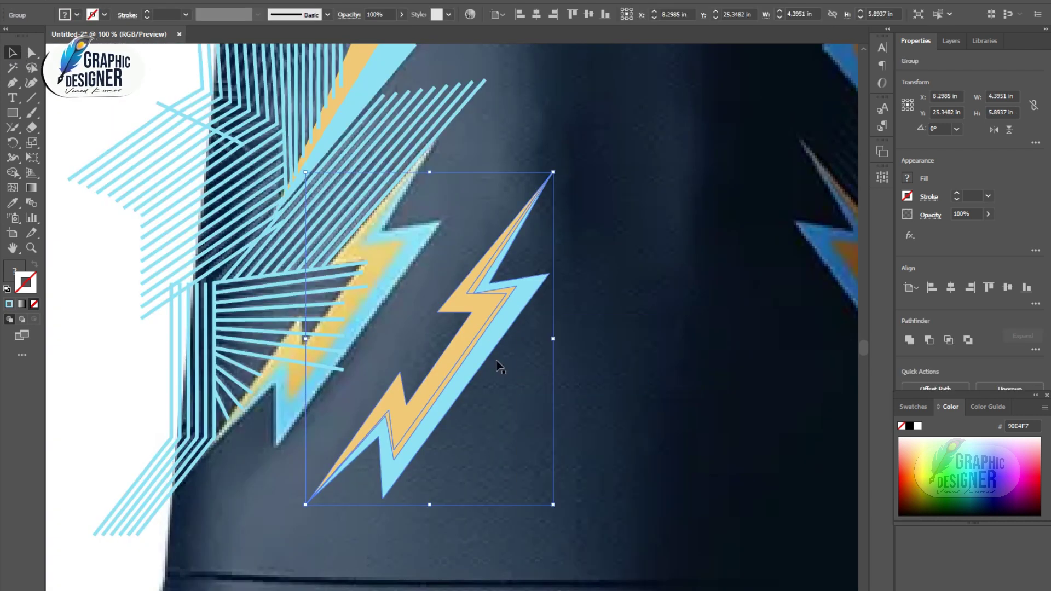
right_click(487, 341)
click(678, 496)
drag(483, 356, 382, 304)
Group the zigzag line paths and bring that group in front of the bolt.
scroll(383, 301, up, 10)
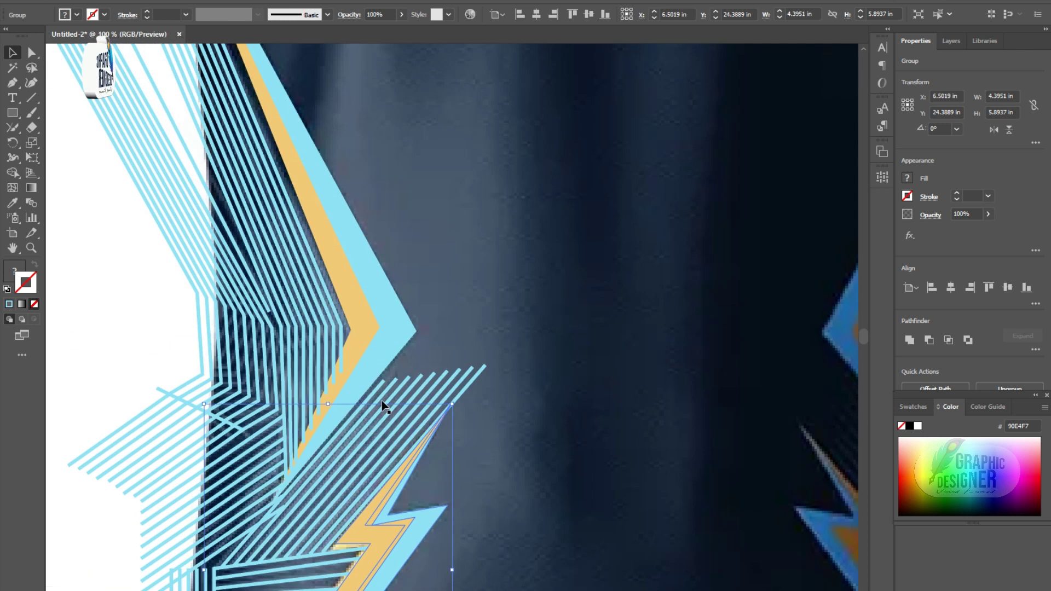
click(363, 298)
click(381, 304)
right_click(362, 304)
click(408, 380)
right_click(390, 321)
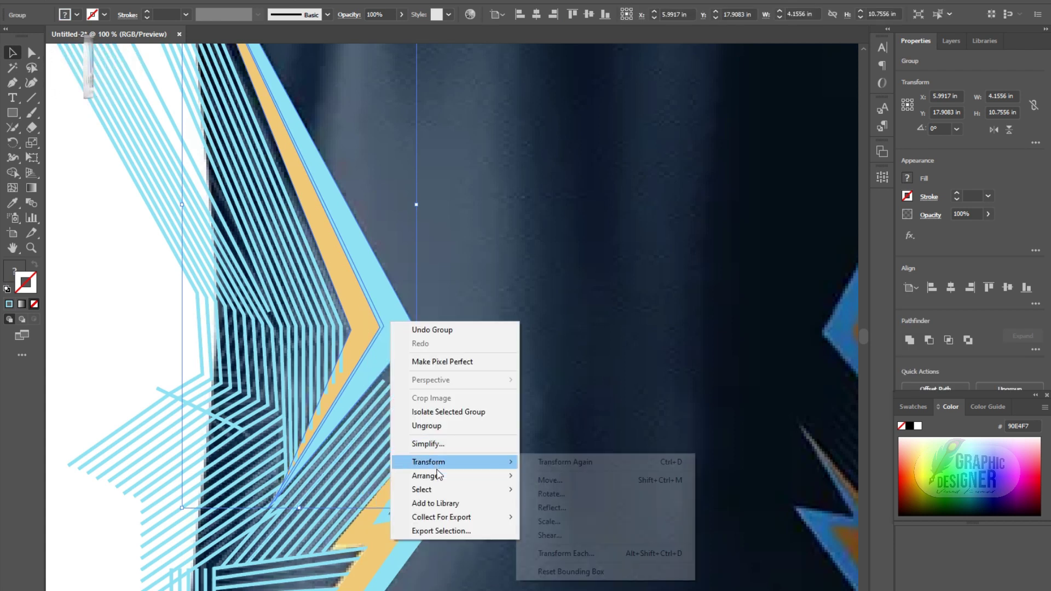
click(553, 474)
click(532, 338)
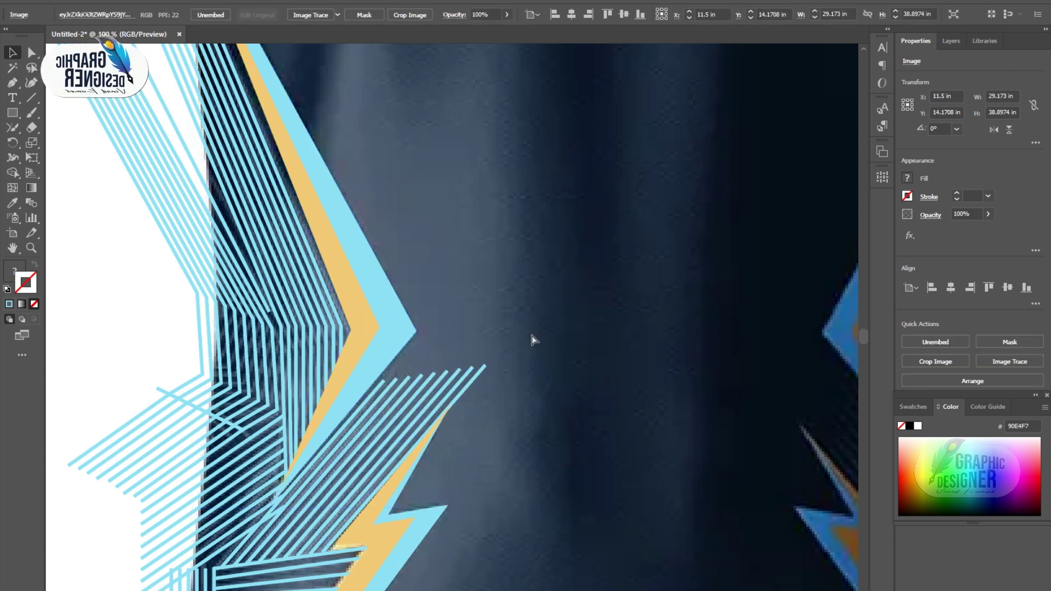
scroll(532, 340, down, 3)
Move the jersey photo off to the right of the artboard.
scroll(532, 340, down, 3)
scroll(532, 340, down, 2)
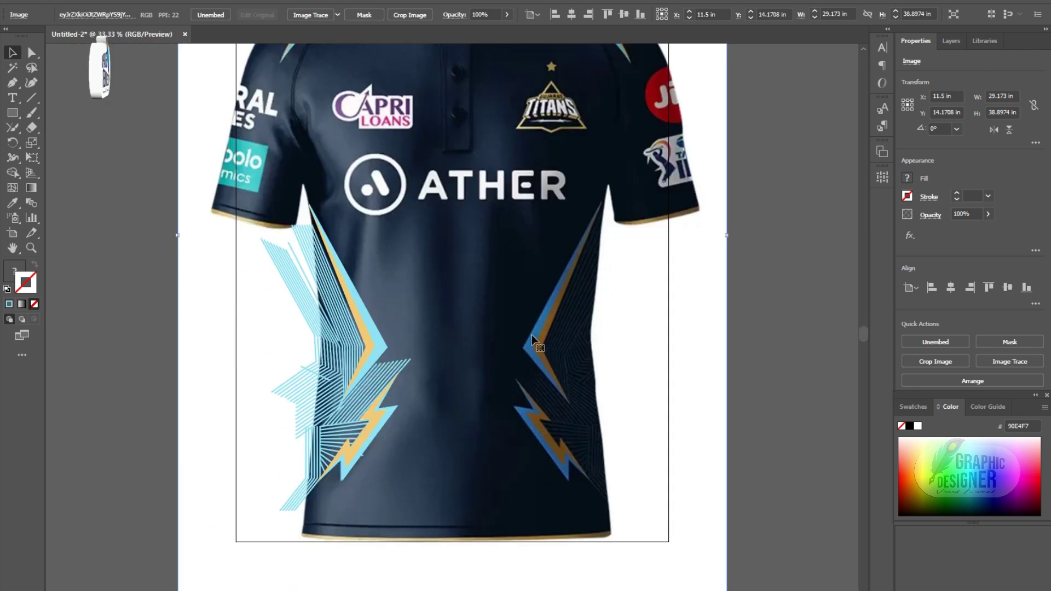
scroll(589, 336, down, 2)
scroll(487, 327, up, 1)
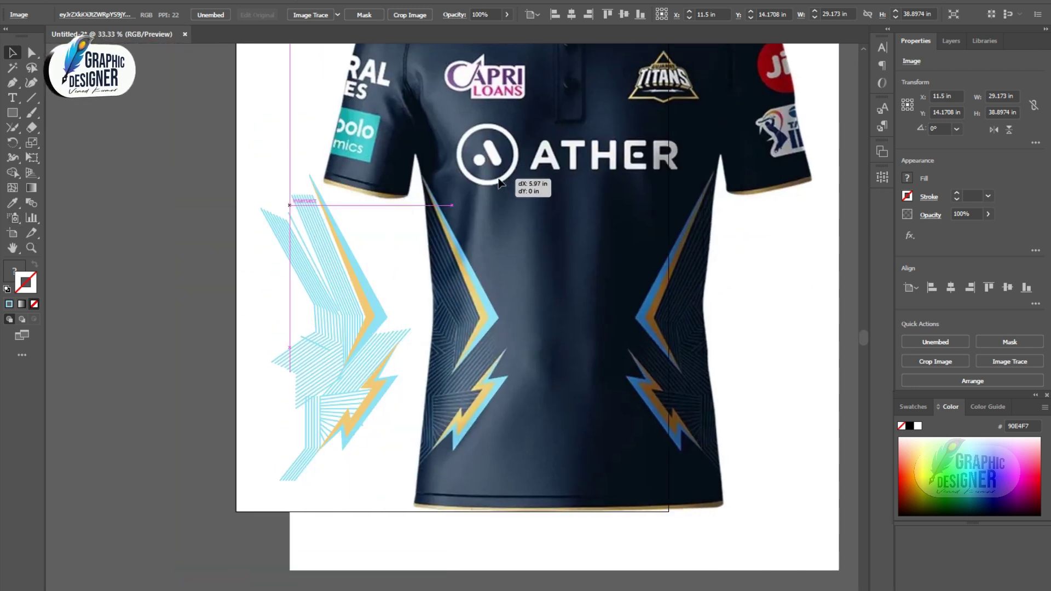
drag(413, 189, 659, 189)
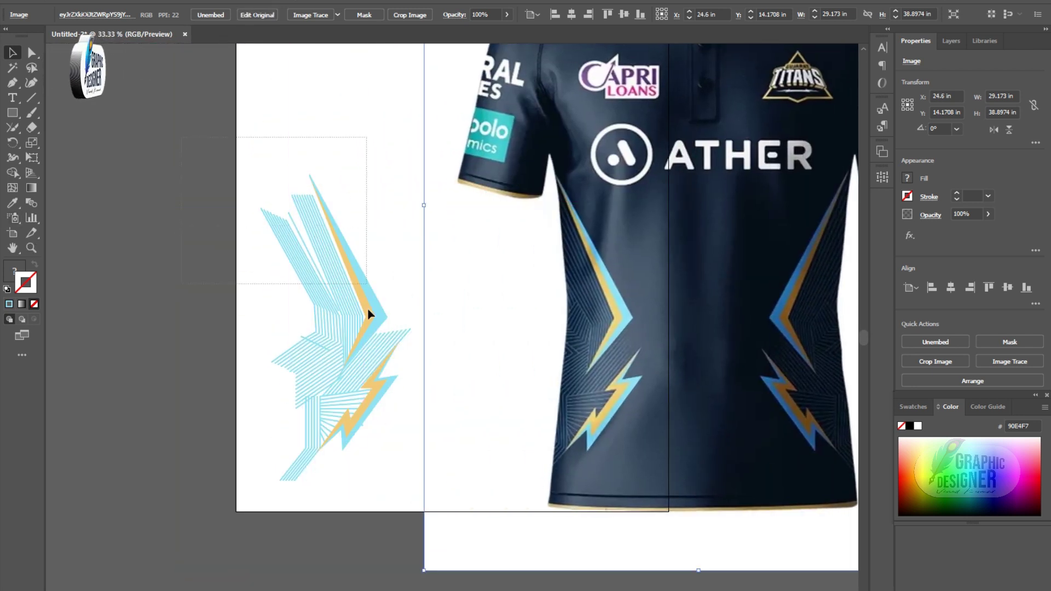
Group the left-side lightning artwork, leaving the large top chevron out of the group.
drag(414, 512, 414, 513)
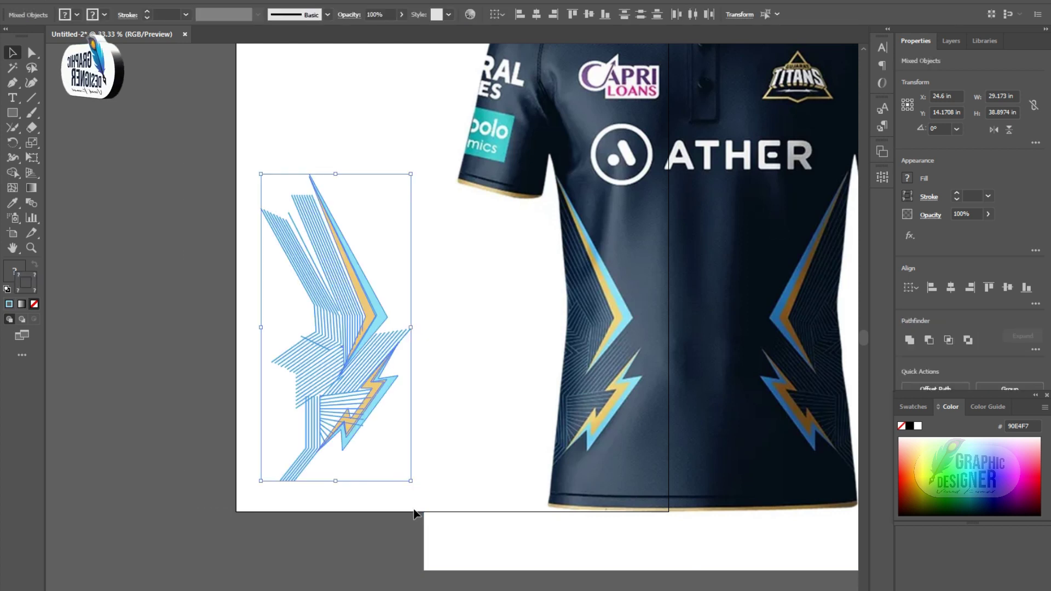
shift+click(386, 322)
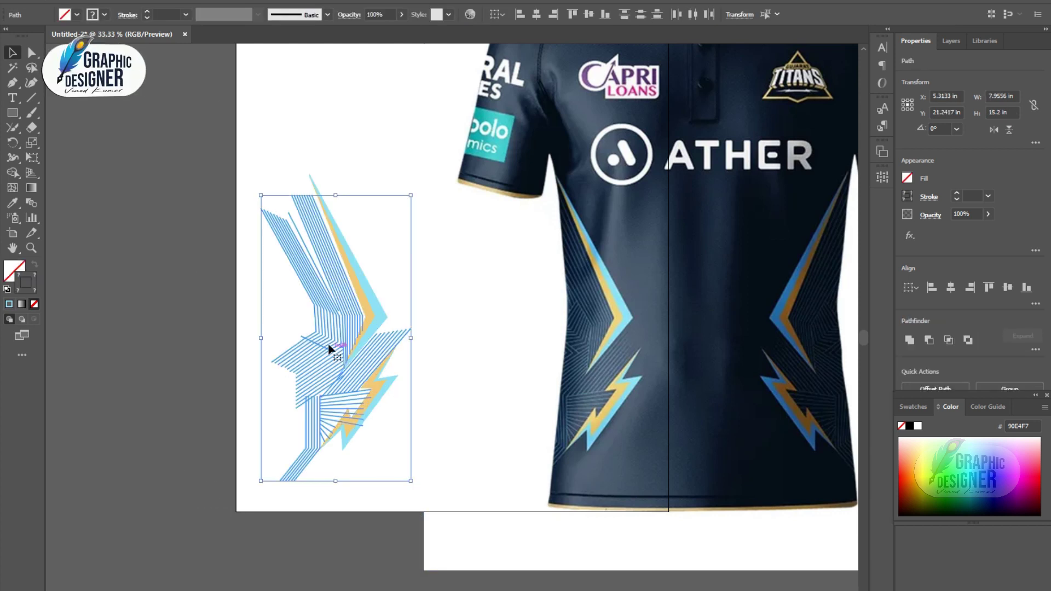
right_click(333, 318)
click(362, 395)
click(106, 281)
key(ctrl+minus)
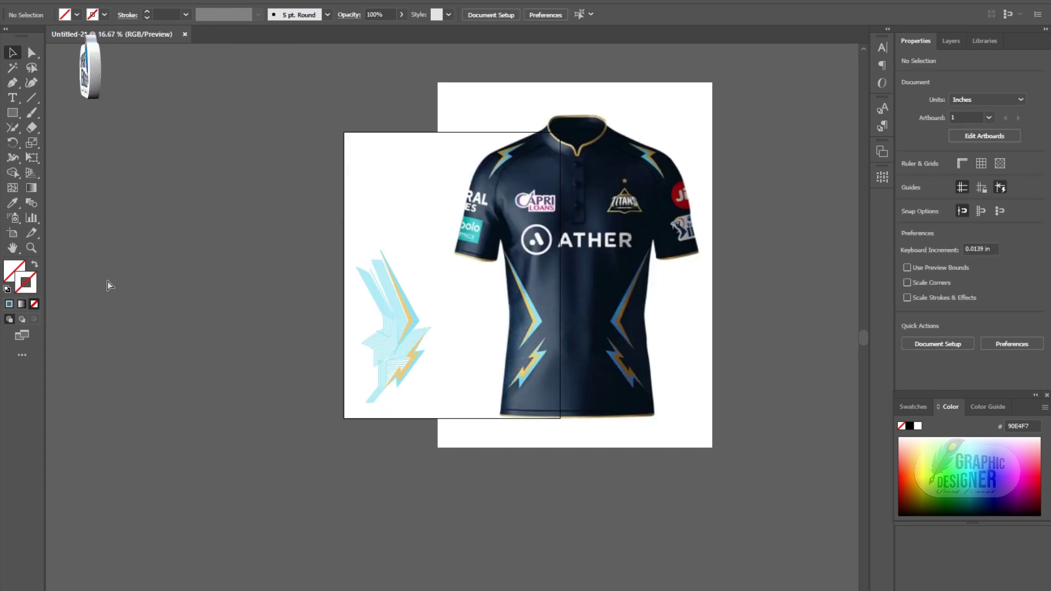
key(ctrl+minus)
Draw an artboard-sized 23 × 30.5 in rectangle filled with the jersey's dark navy.
drag(448, 276, 569, 272)
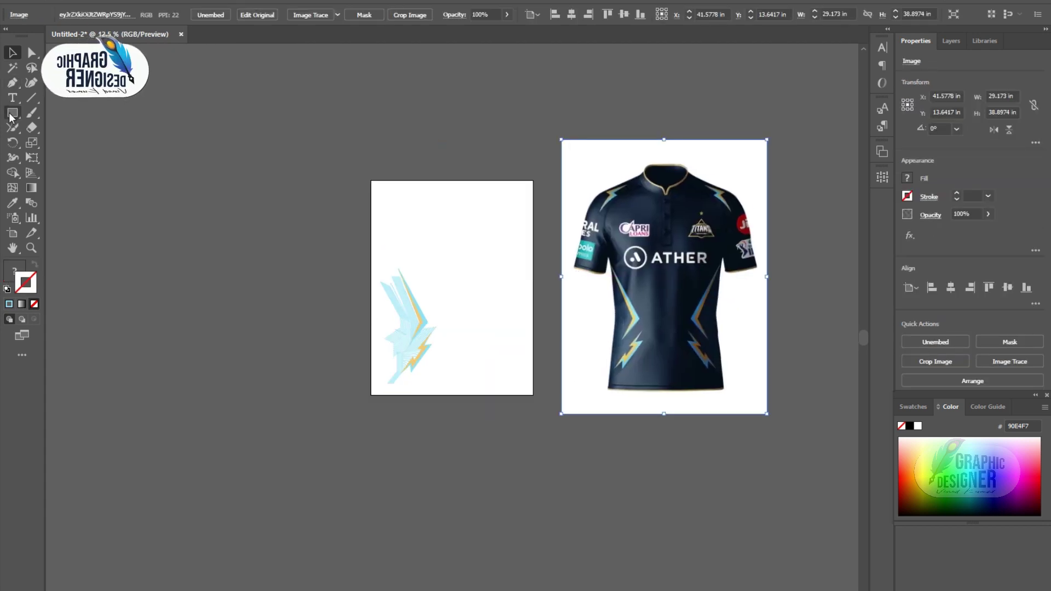
drag(372, 179, 453, 287)
drag(533, 396, 533, 395)
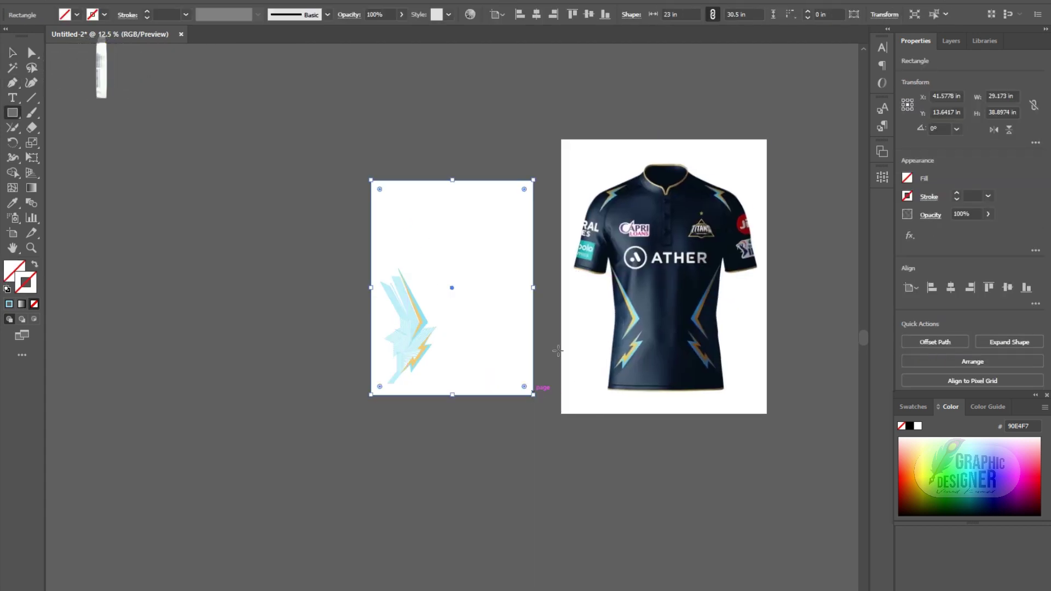
click(13, 203)
click(649, 277)
click(649, 287)
click(13, 52)
Send the navy rectangle behind the lightning artwork.
click(458, 128)
right_click(454, 303)
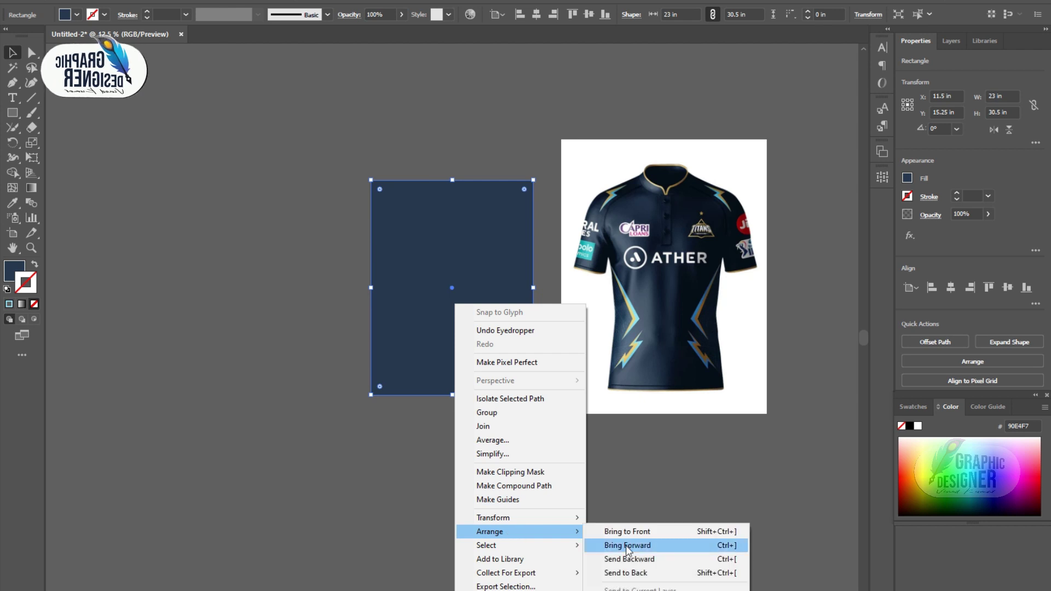
click(608, 573)
click(459, 491)
key(ctrl+plus)
key(ctrl+plus)
Place the jersey photo beside the panel, then enlarge the lightning group along the panel's left edge.
drag(749, 304, 609, 307)
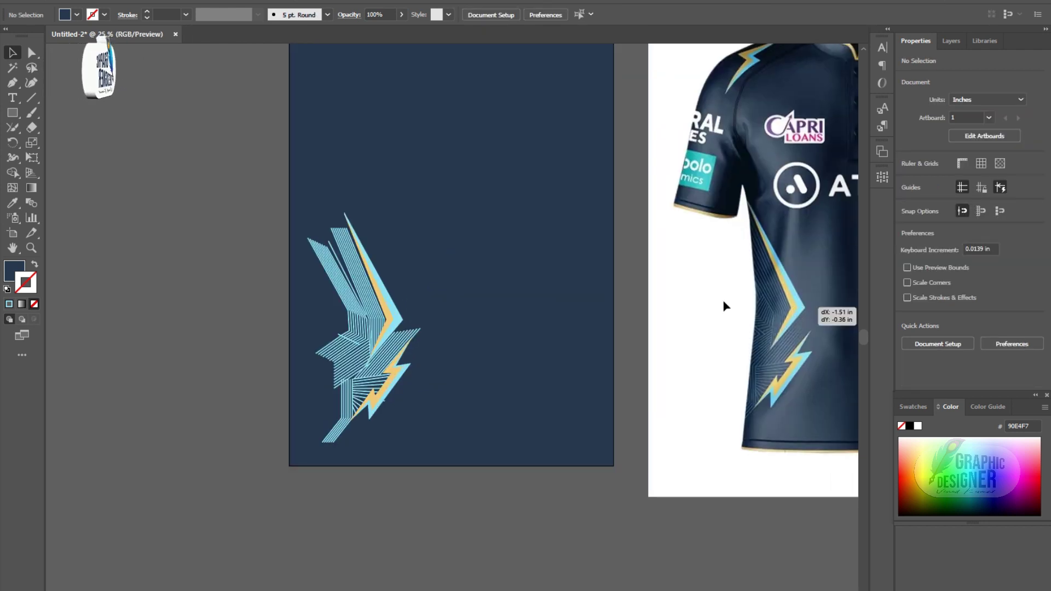
click(324, 241)
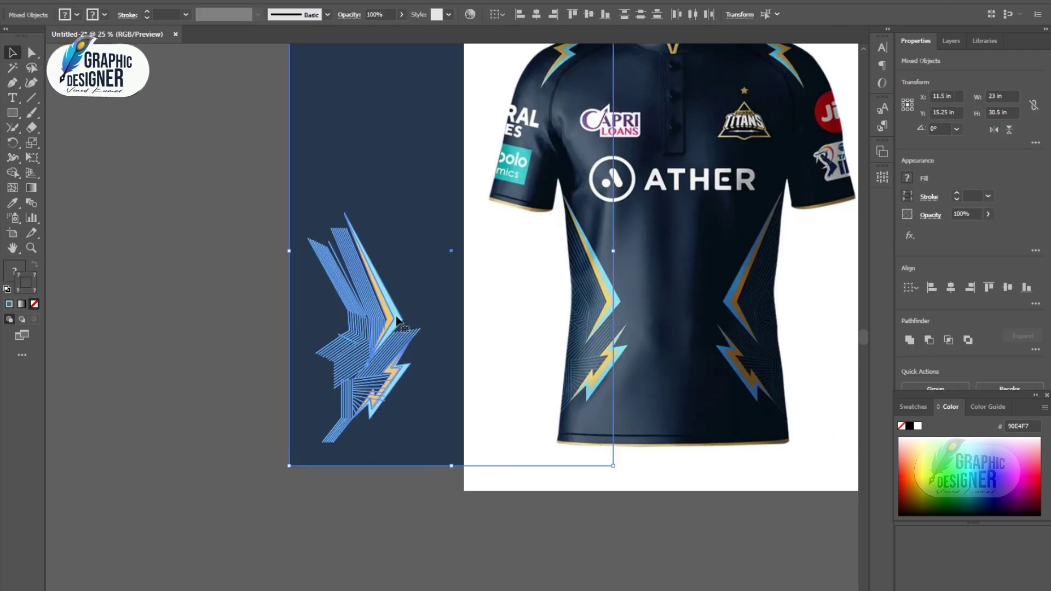
drag(395, 318, 355, 307)
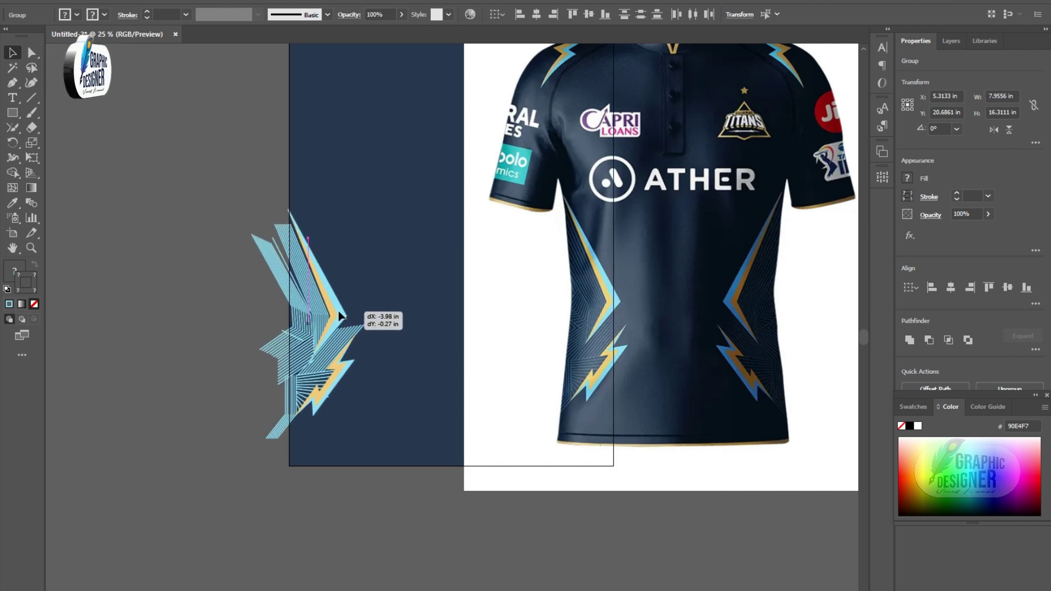
drag(358, 209, 408, 109)
mouse_move(358, 243)
mouse_down()
mouse_move(340, 246)
mouse_move(357, 247)
mouse_up()
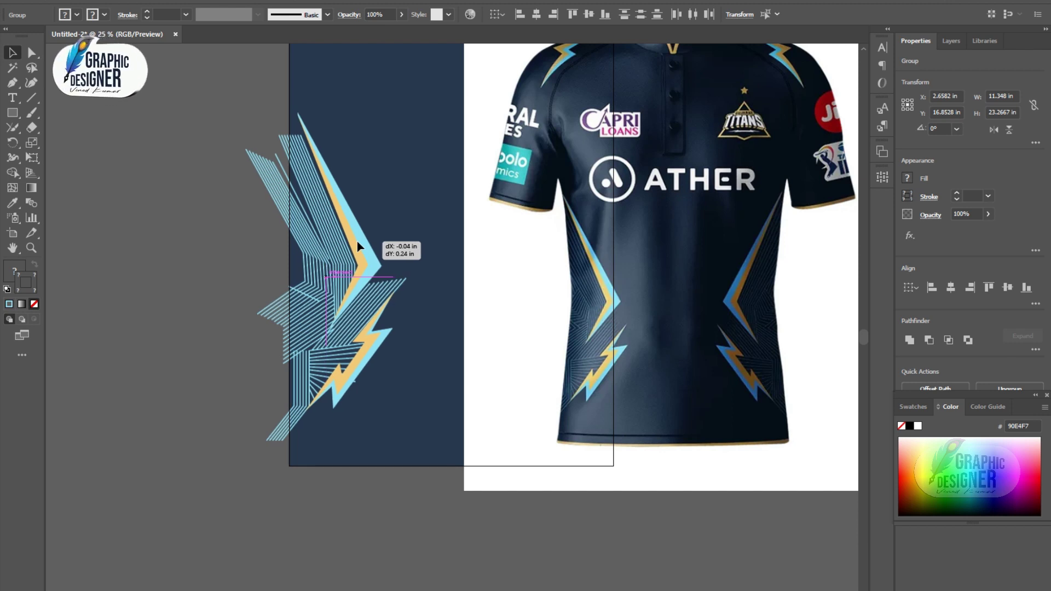
drag(357, 246, 358, 248)
Draw a short straight line where the stripe fans meet and give it a 5 pt stroke.
click(176, 257)
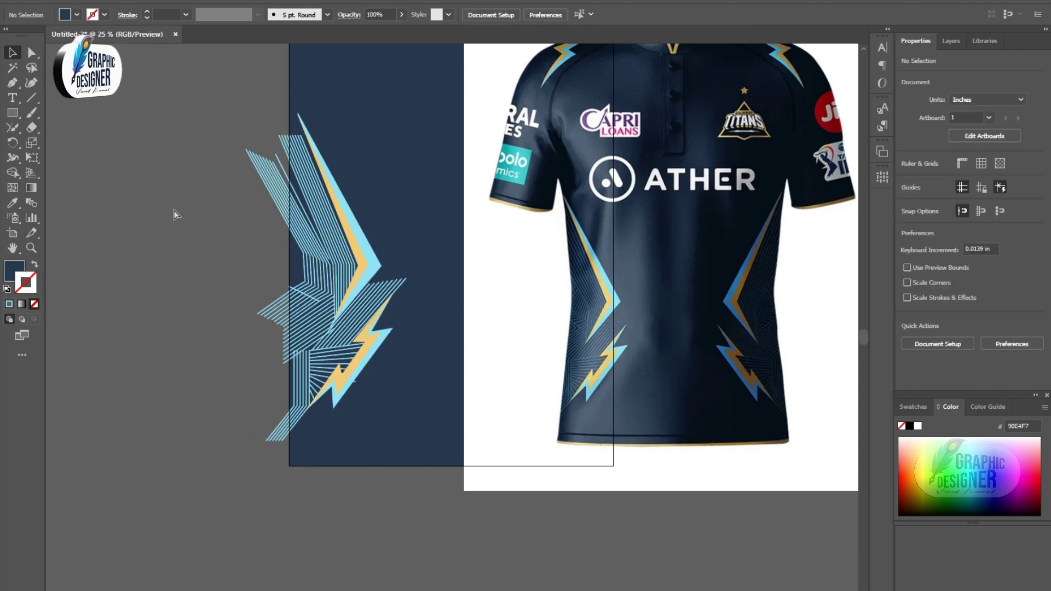
key(ctrl+plus)
scroll(255, 334, down, 2)
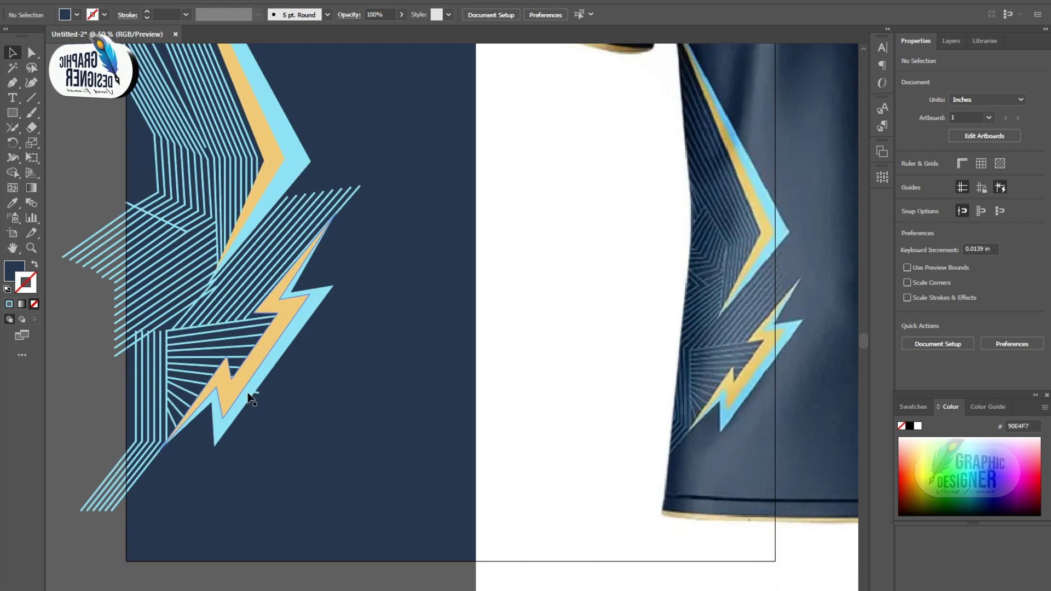
key(ctrl+plus)
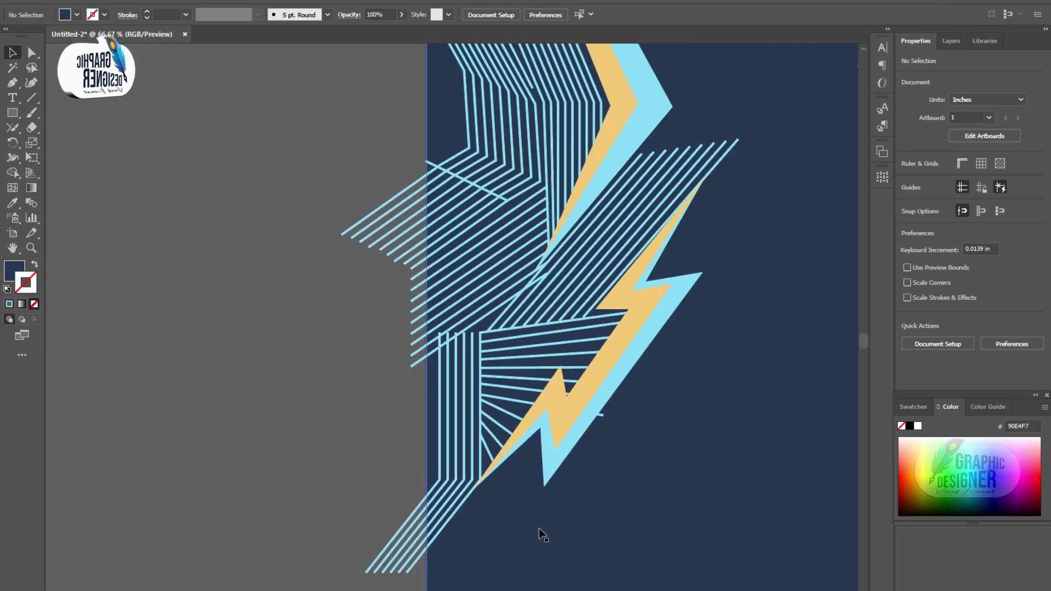
key(ctrl+plus)
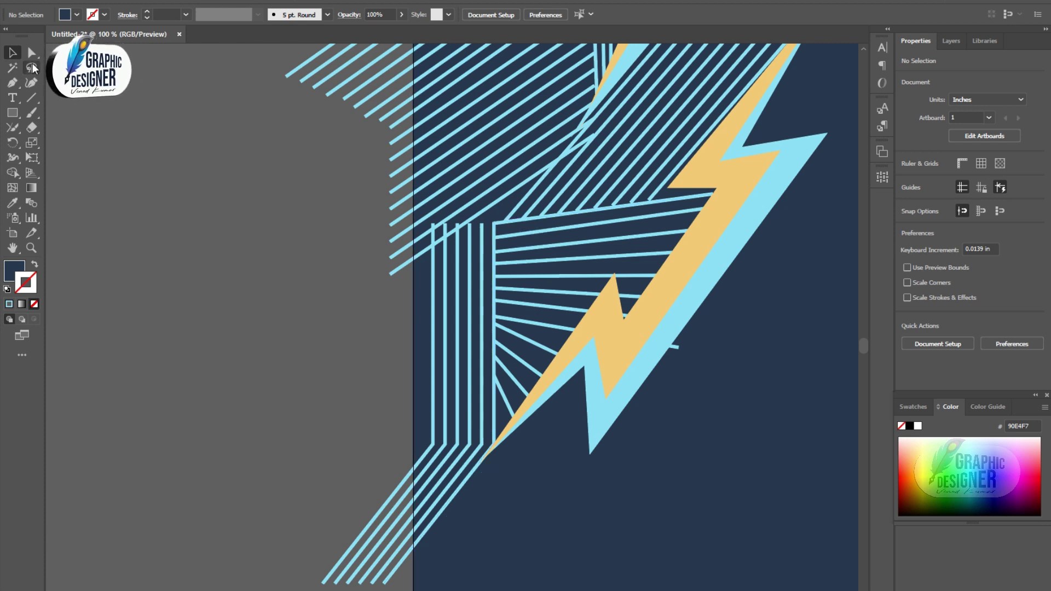
key(p)
click(373, 217)
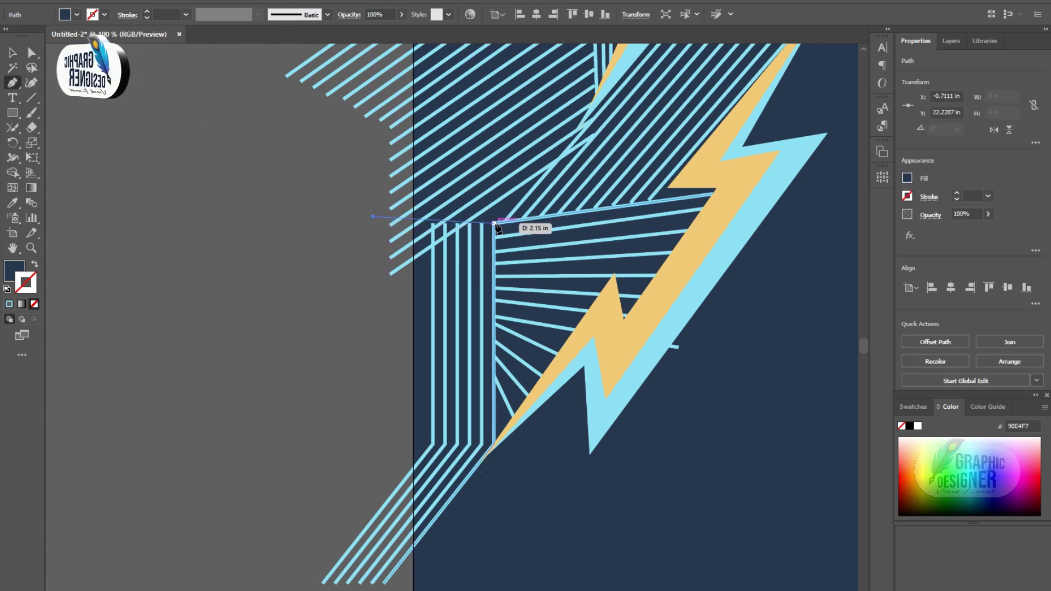
click(495, 224)
click(987, 196)
click(1007, 304)
key(v)
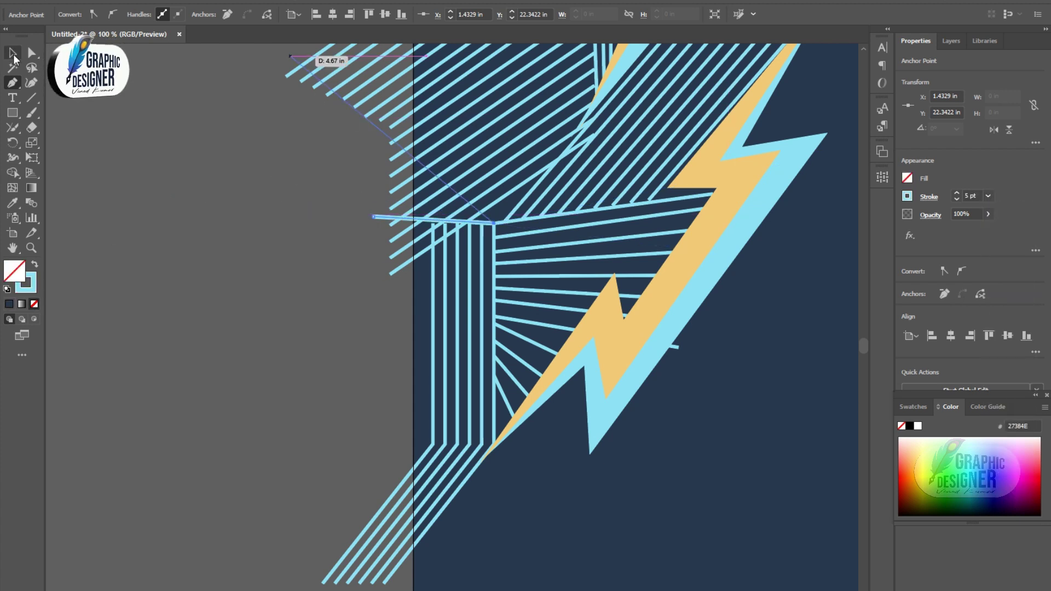
Enter the line group and group the selected lines together.
click(443, 330)
scroll(436, 303, up, 2)
scroll(437, 303, down, 3)
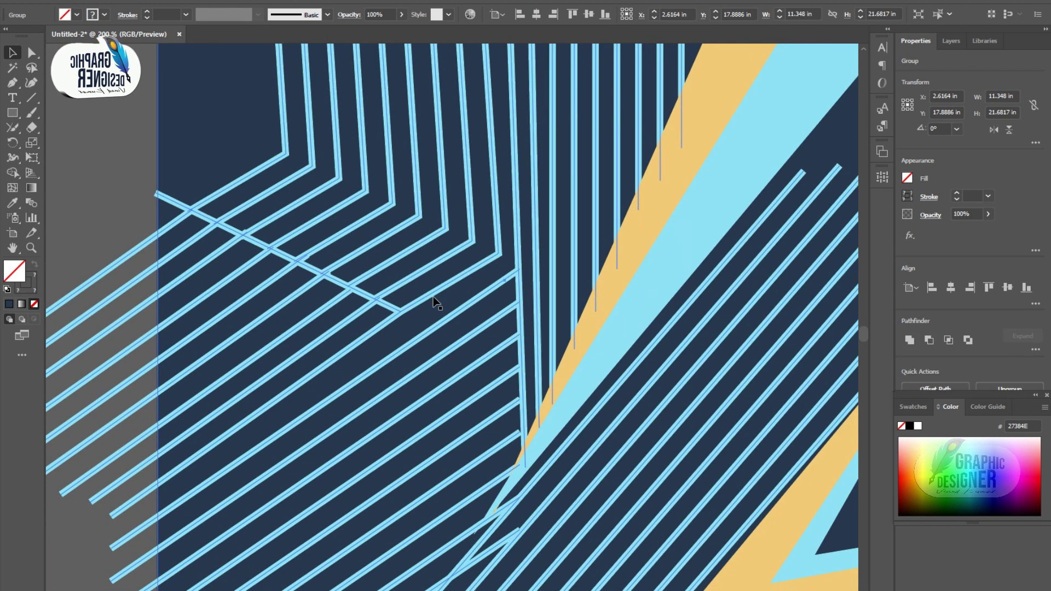
scroll(436, 303, down, 3)
scroll(436, 302, down, 3)
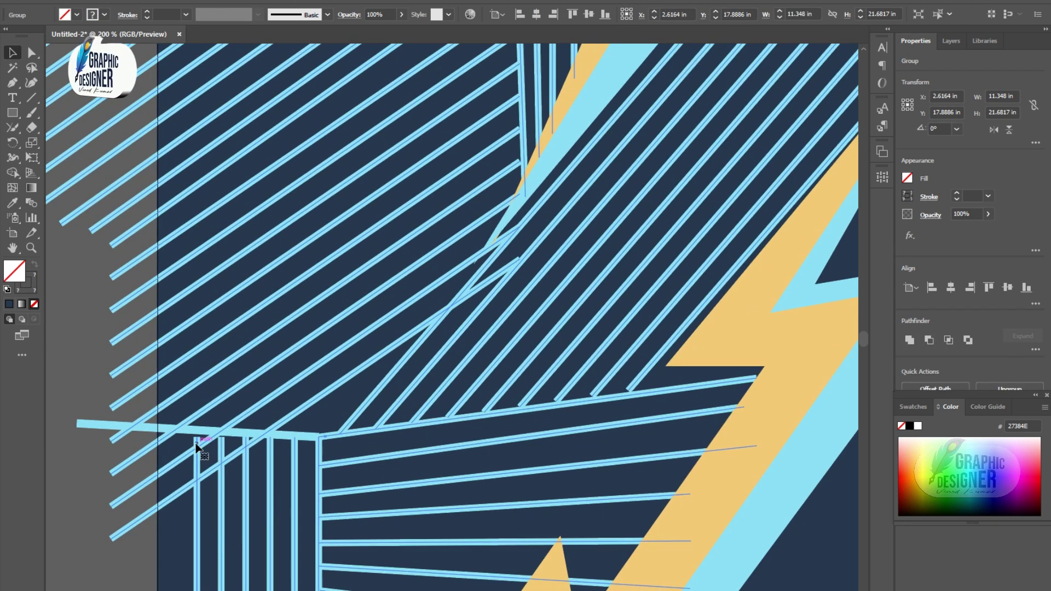
double_click(196, 438)
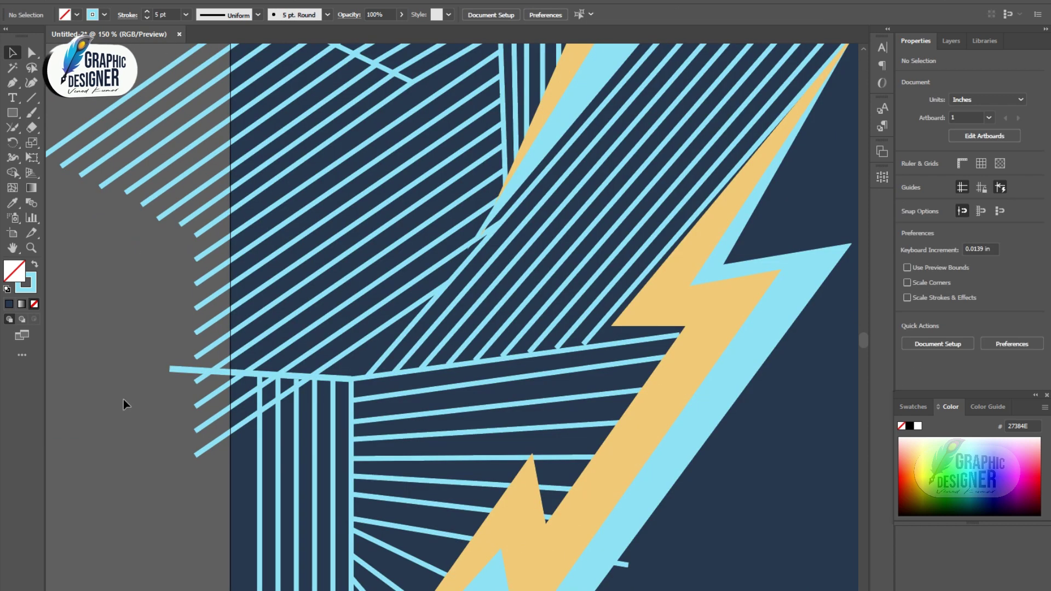
right_click(240, 350)
click(257, 443)
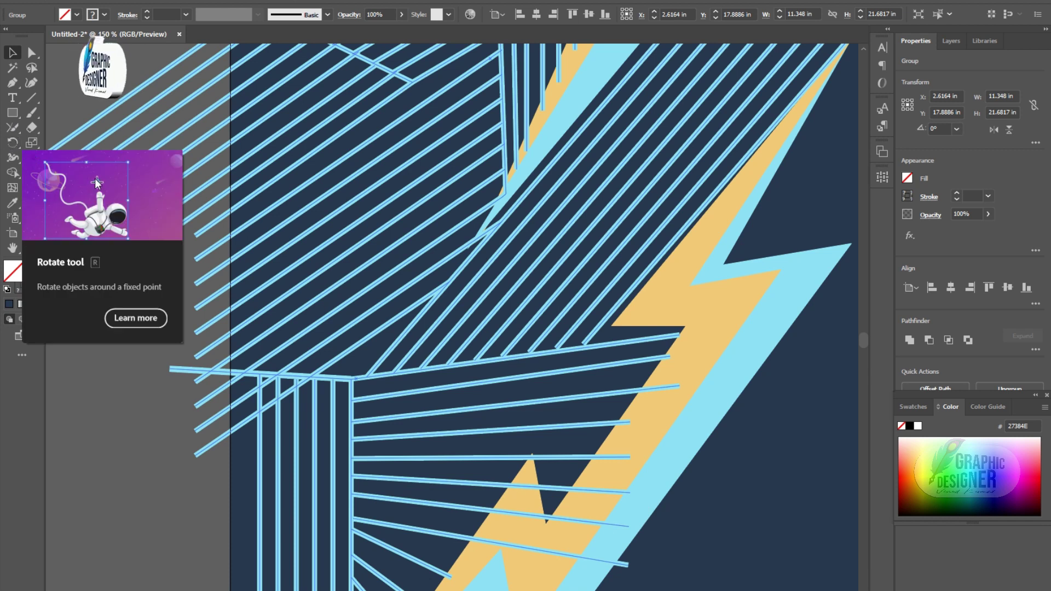
Delete the stray segment of a diagonal line that reaches the left edge.
click(13, 172)
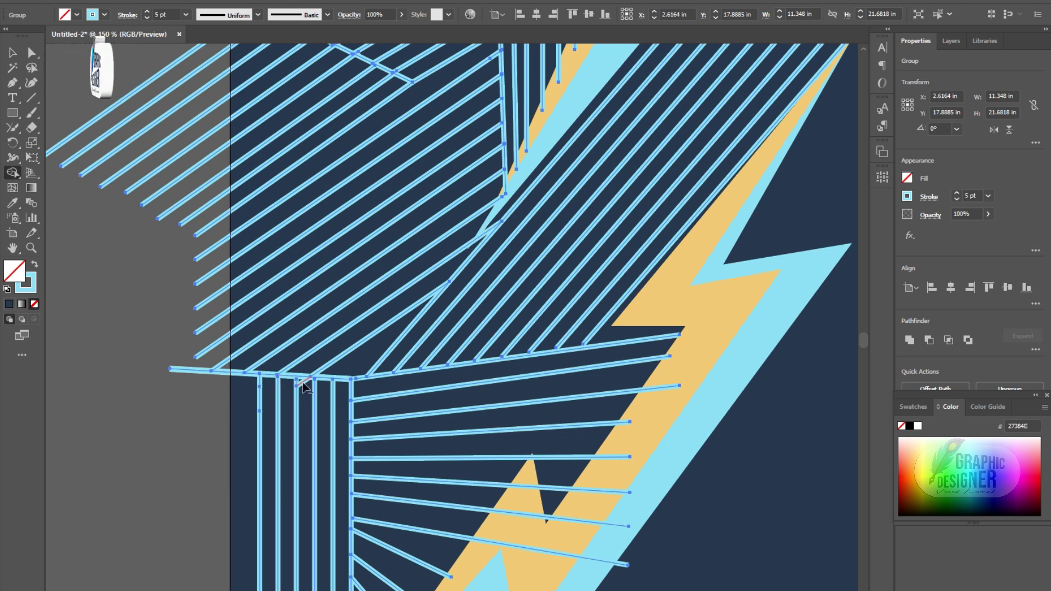
scroll(304, 388, up, 5)
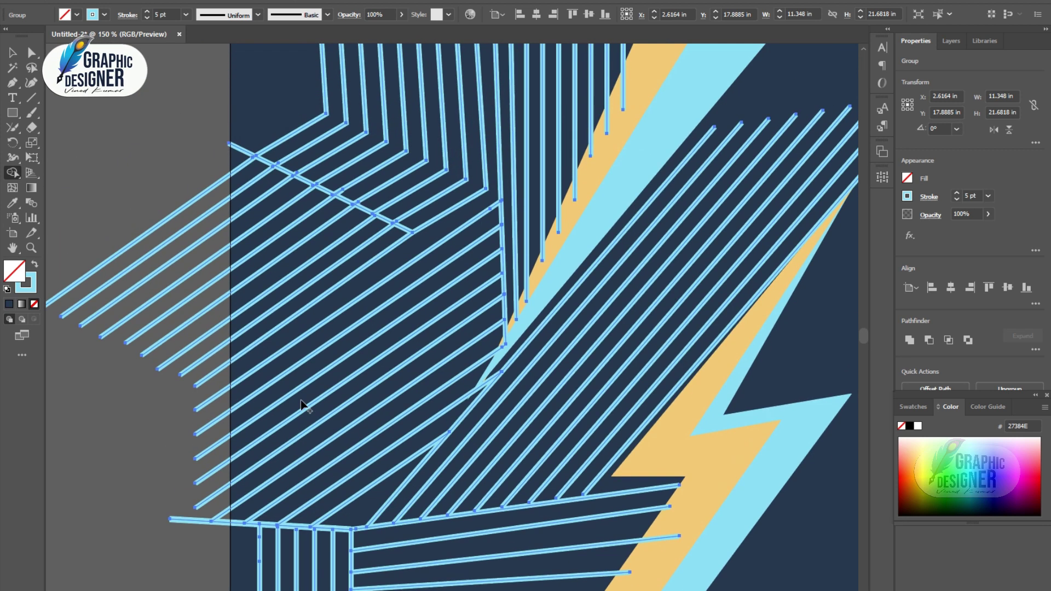
scroll(301, 401, up, 5)
scroll(301, 402, up, 2)
scroll(301, 401, up, 2)
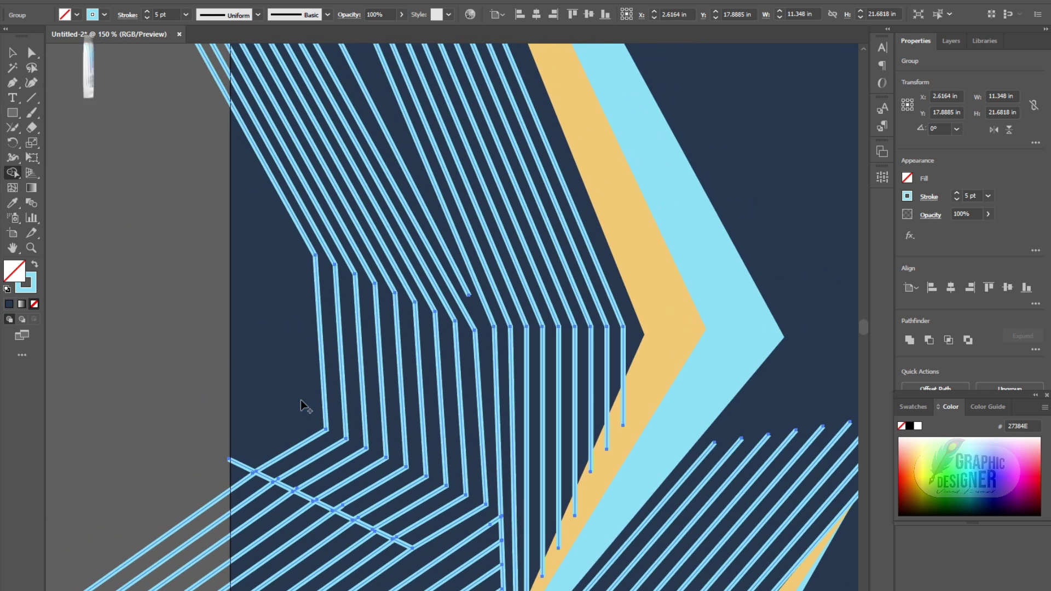
scroll(301, 401, up, 1)
scroll(301, 404, up, 1)
scroll(300, 404, up, 4)
scroll(301, 404, up, 2)
scroll(300, 404, up, 1)
key(ctrl+minus)
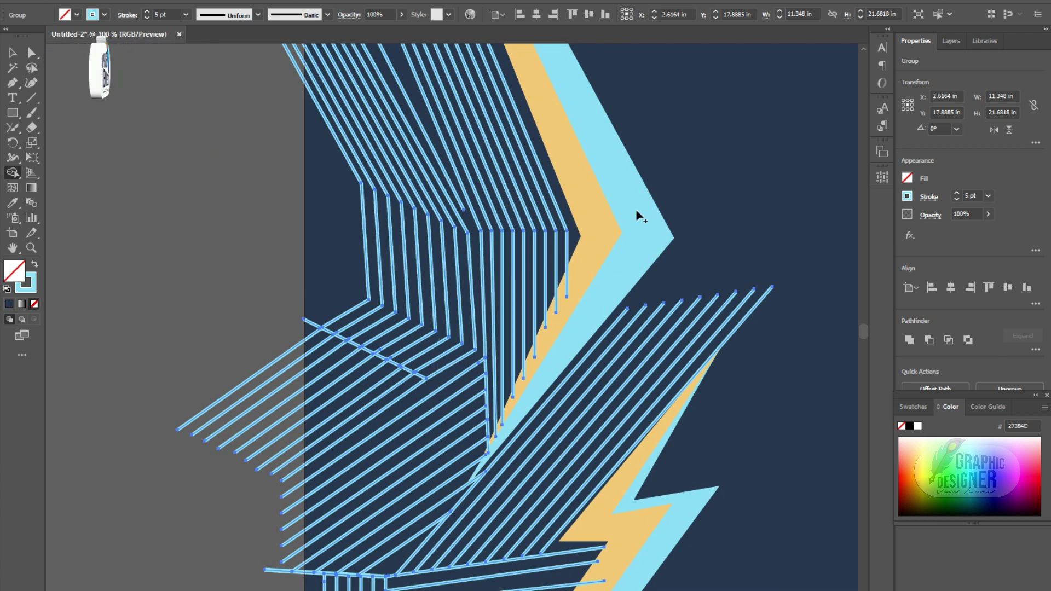
click(28, 55)
click(426, 379)
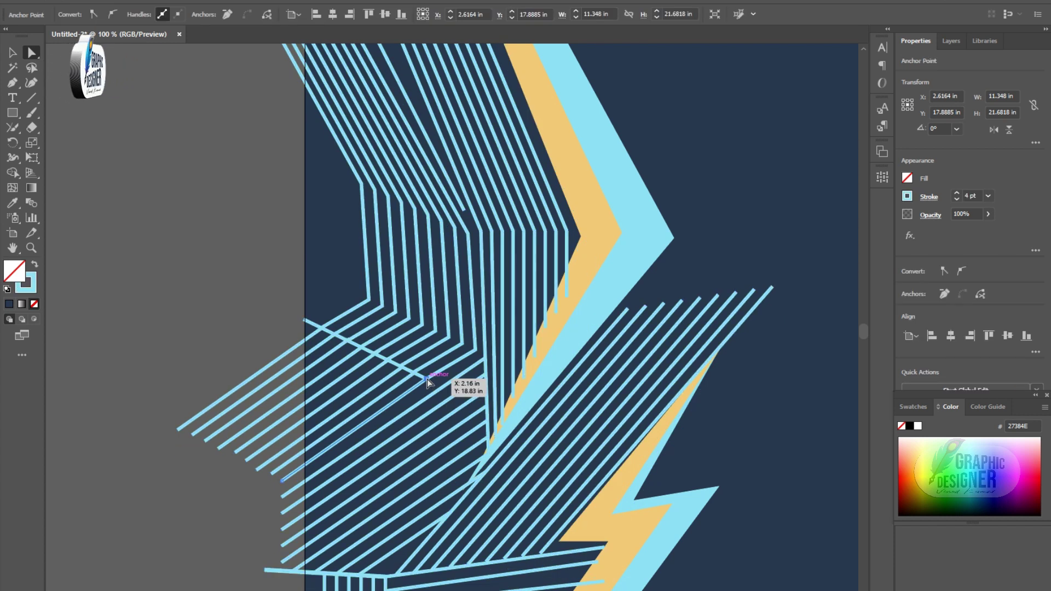
click(427, 379)
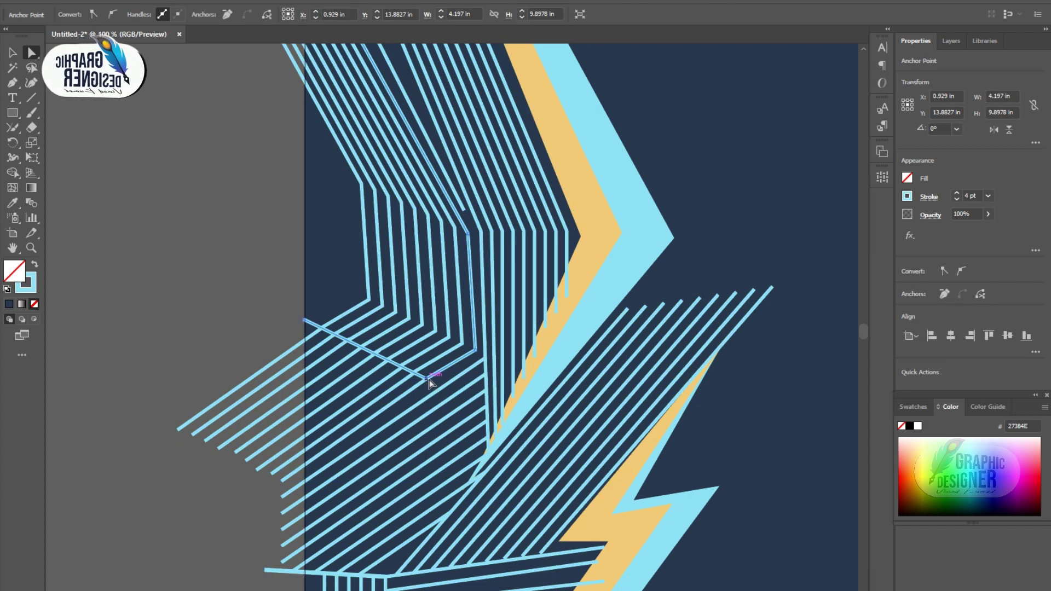
drag(429, 380, 449, 390)
key(ctrl+z)
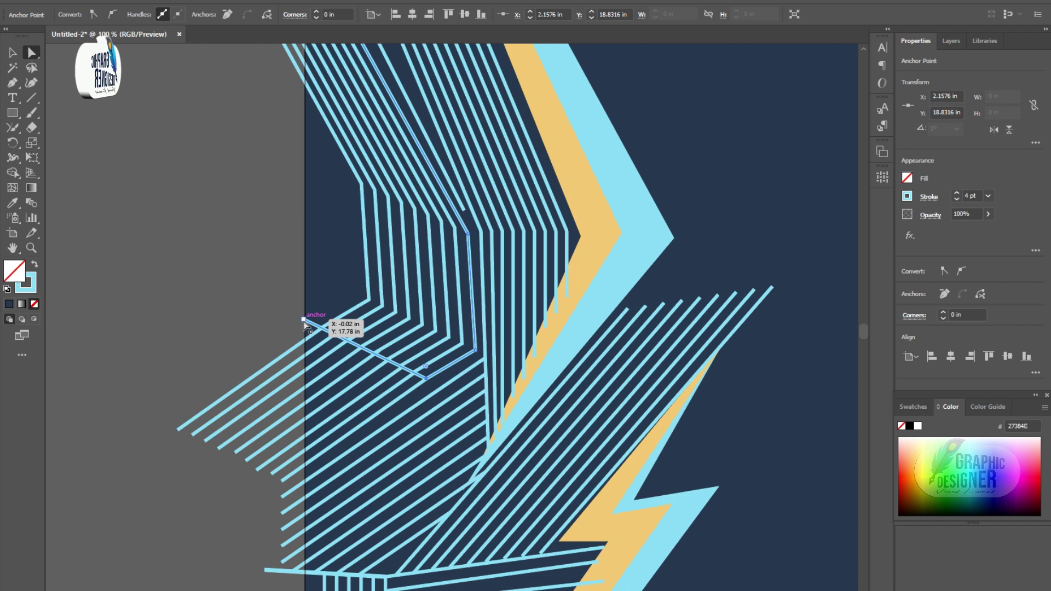
key(Delete)
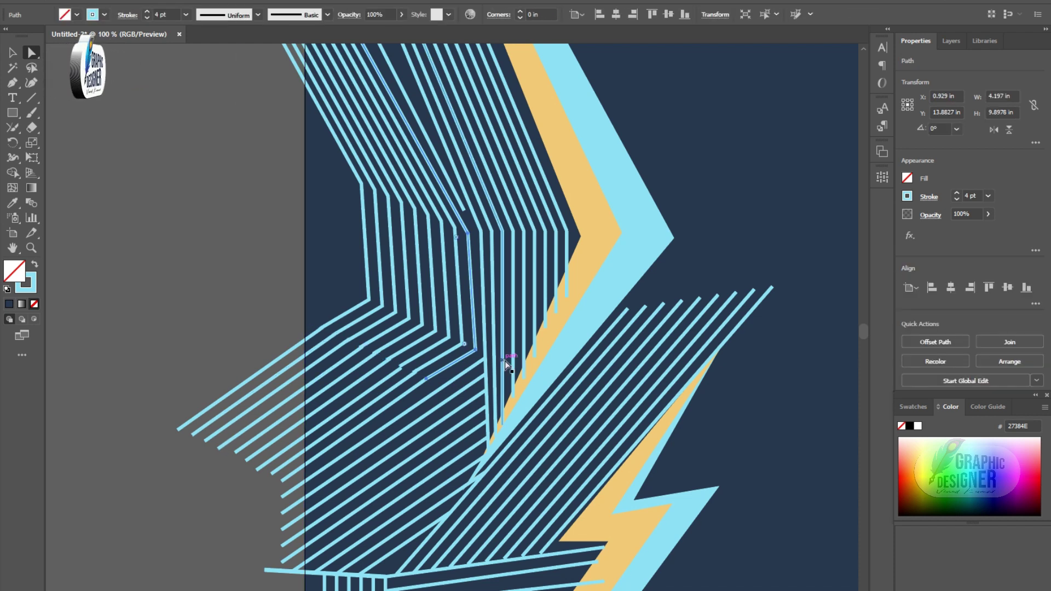
key(ctrl+shift+a)
key(v)
scroll(196, 201, up, 3)
Drag the top anchors of the leftmost blue stripe lines rightward, closer to their neighbours.
scroll(314, 171, up, 3)
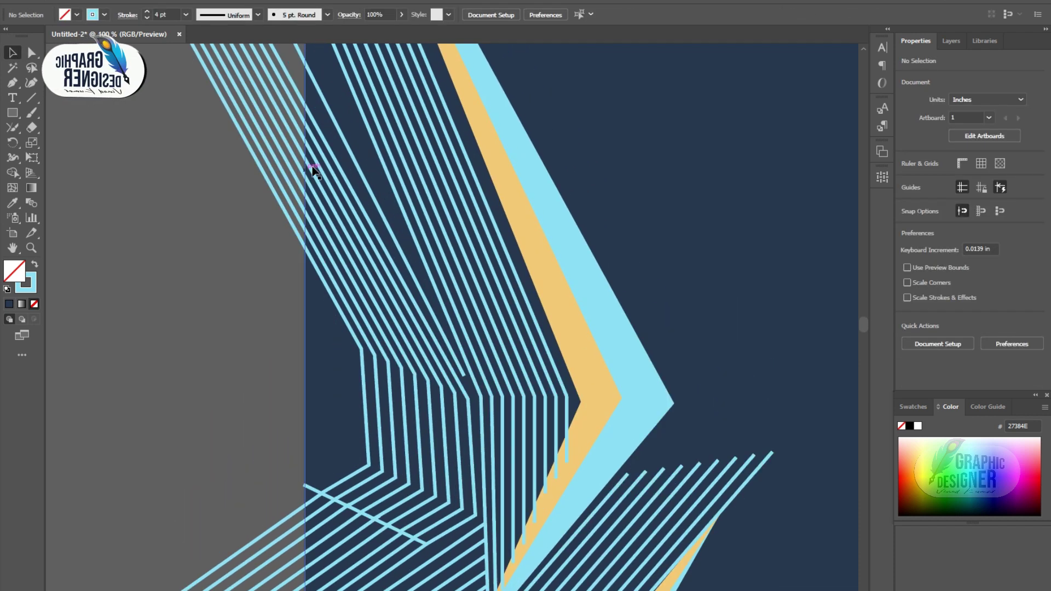
click(350, 146)
double_click(350, 147)
click(348, 149)
click(630, 247)
scroll(630, 246, up, 5)
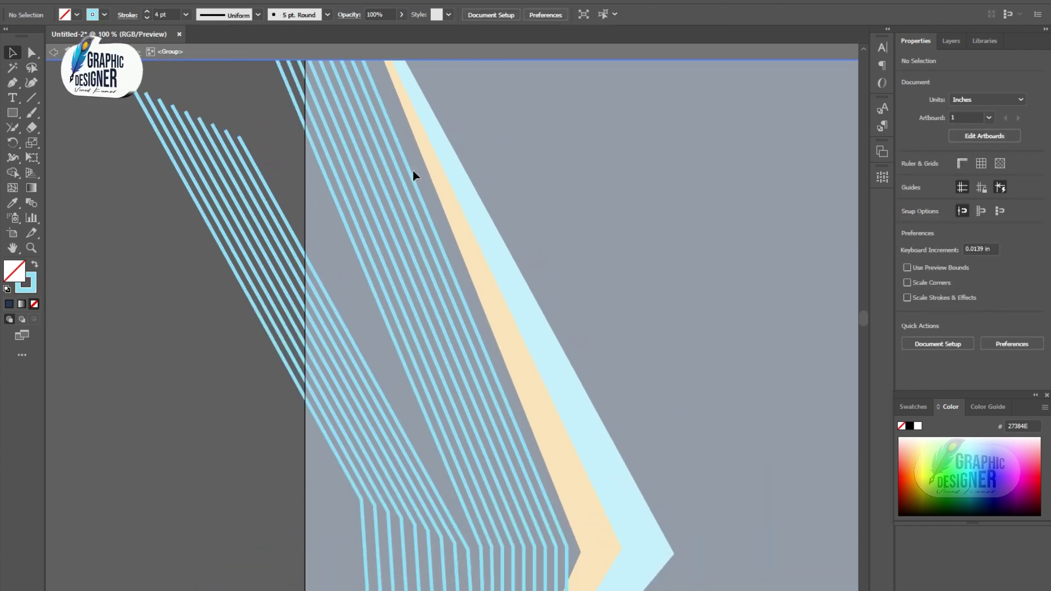
click(241, 139)
key(a)
mouse_move(239, 137)
mouse_down()
mouse_move(290, 118)
mouse_move(238, 137)
mouse_move(280, 124)
mouse_move(215, 131)
mouse_move(267, 118)
mouse_up()
mouse_move(202, 125)
mouse_down()
mouse_move(256, 120)
mouse_move(227, 107)
mouse_up()
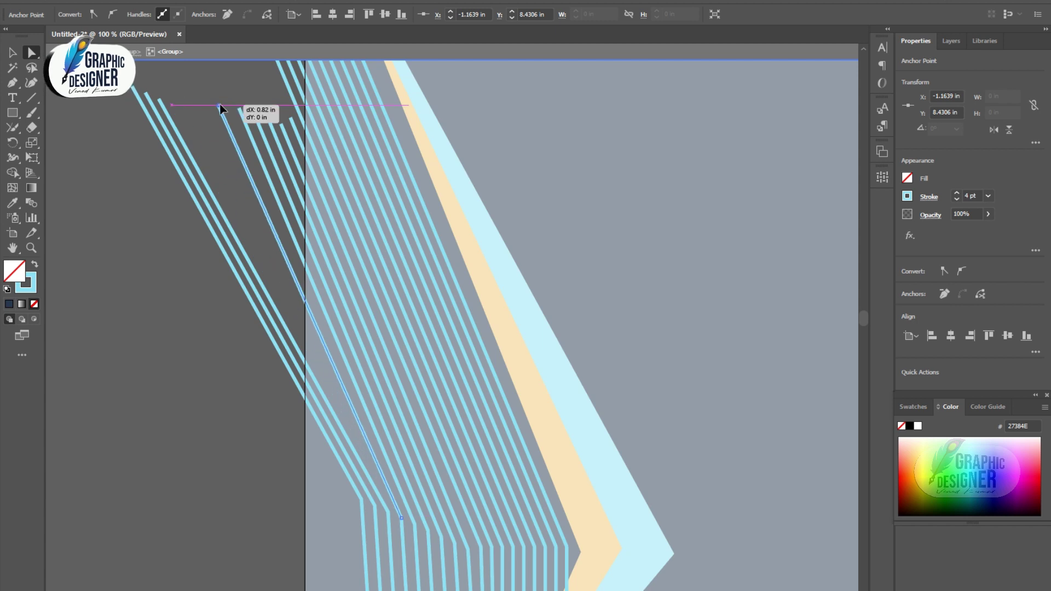
drag(160, 100, 211, 96)
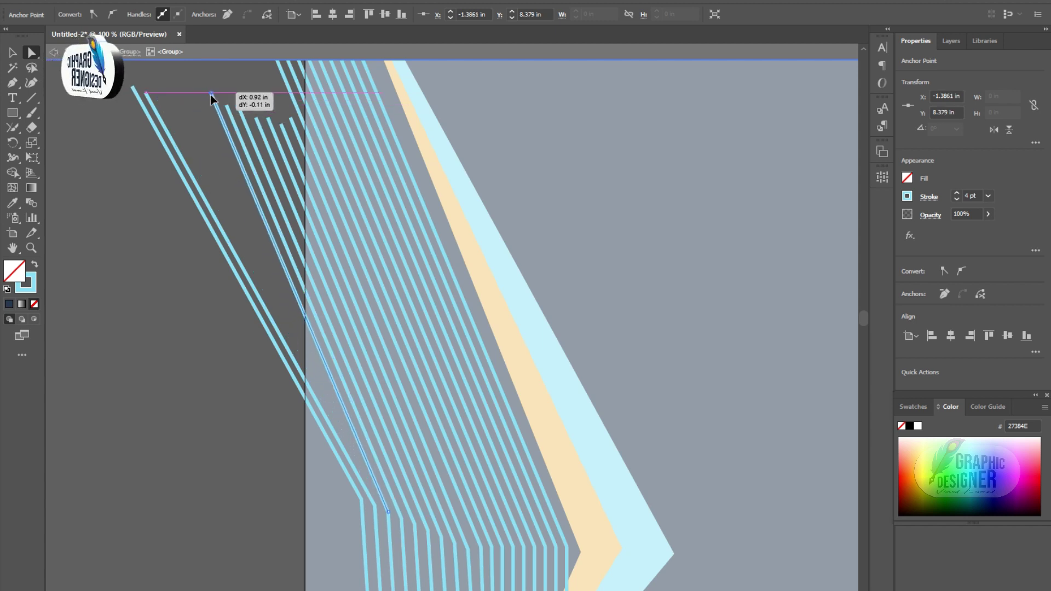
drag(144, 106, 199, 92)
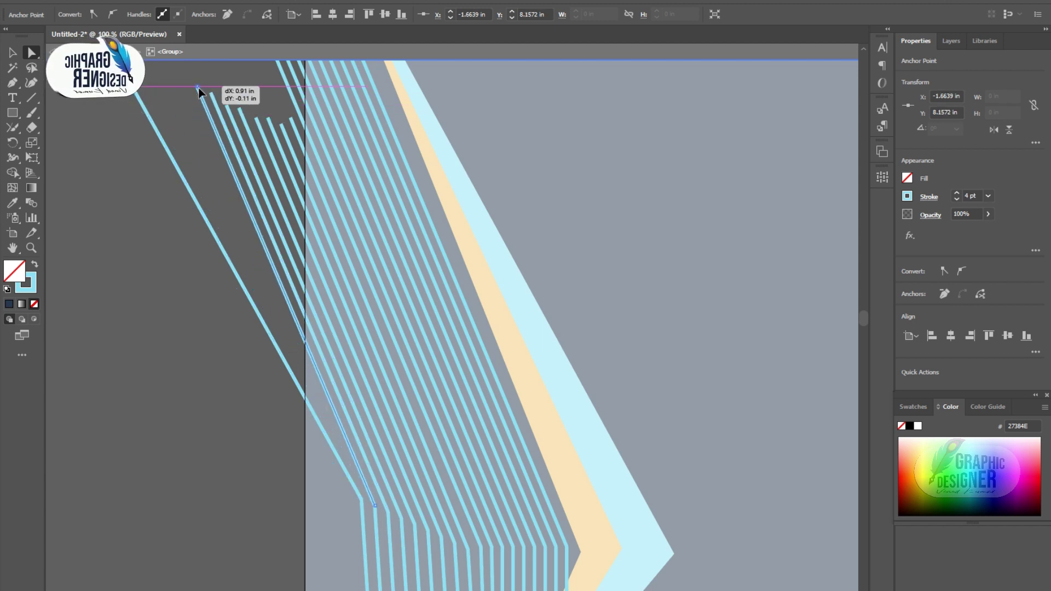
drag(132, 87, 184, 88)
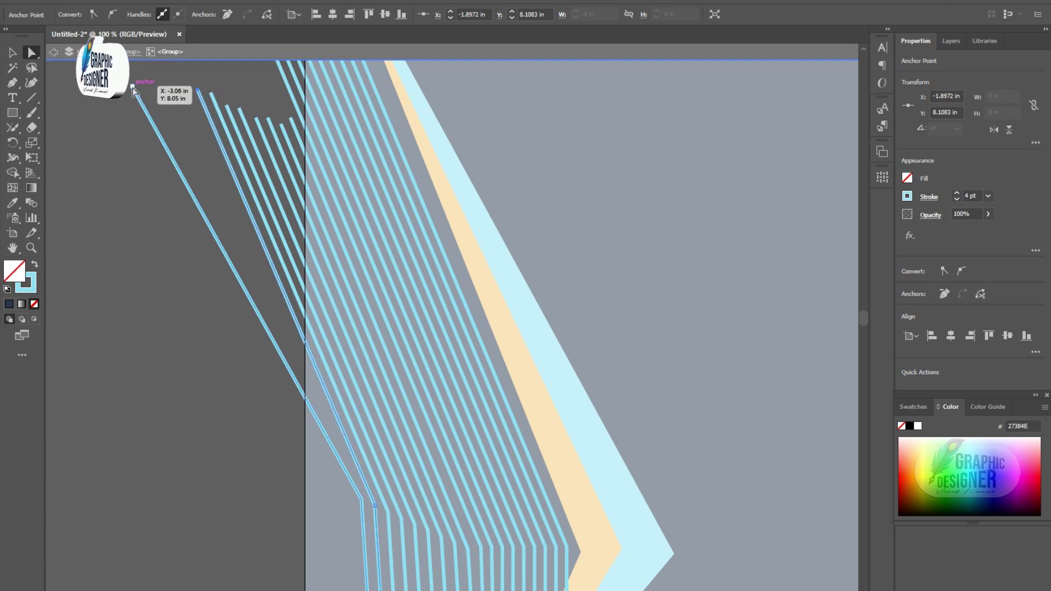
Reposition another stripe line near the chevron bend.
click(169, 189)
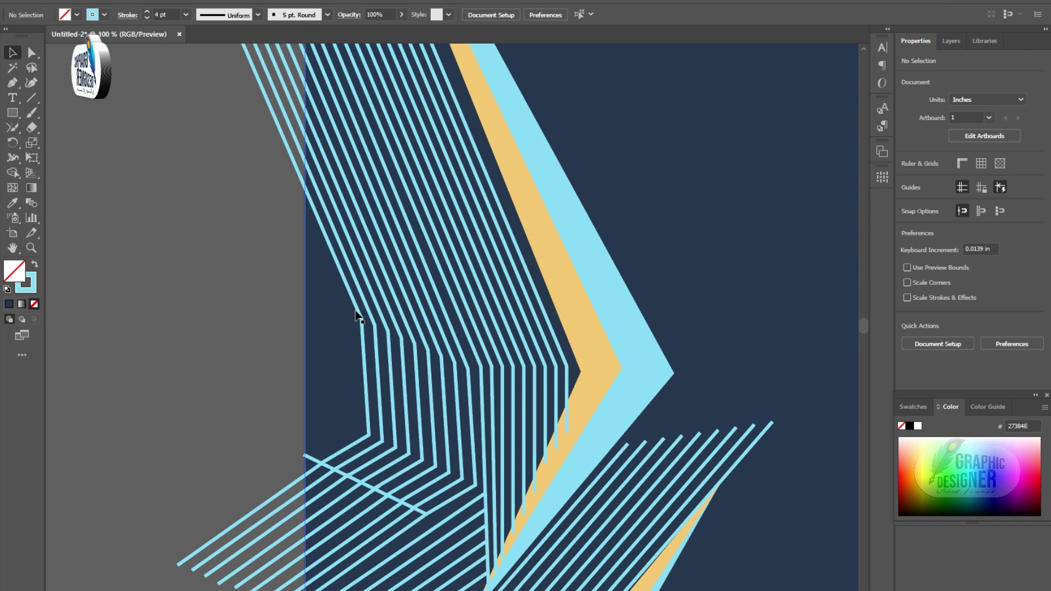
click(359, 317)
double_click(360, 316)
drag(360, 316, 348, 313)
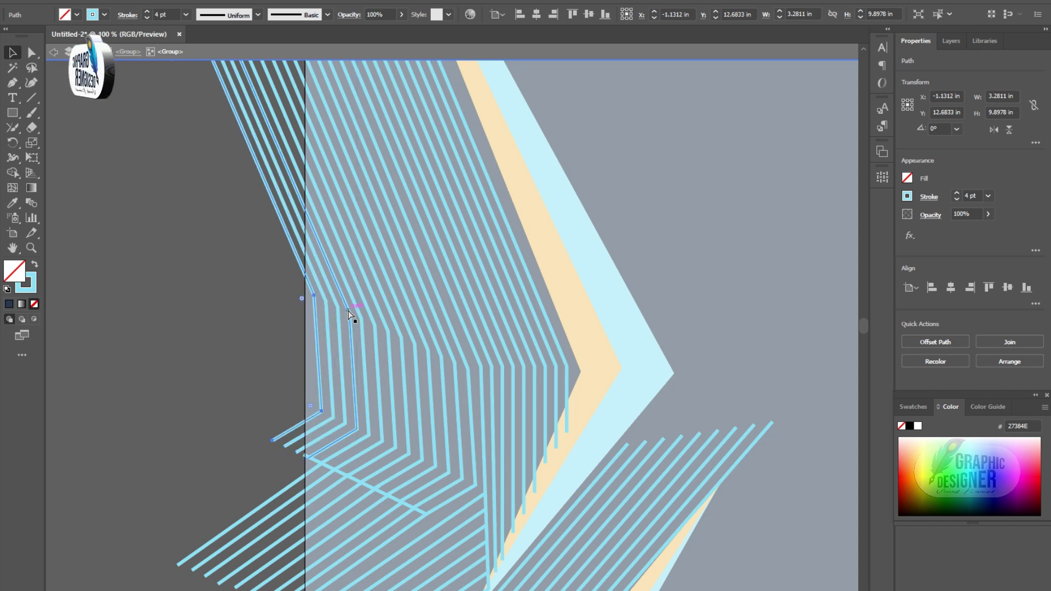
Shrink the lightning stripe group and move it lower on the navy panel.
click(173, 285)
key(ctrl+minus)
key(ctrl+minus)
key(ctrl+minus)
key(ctrl+minus)
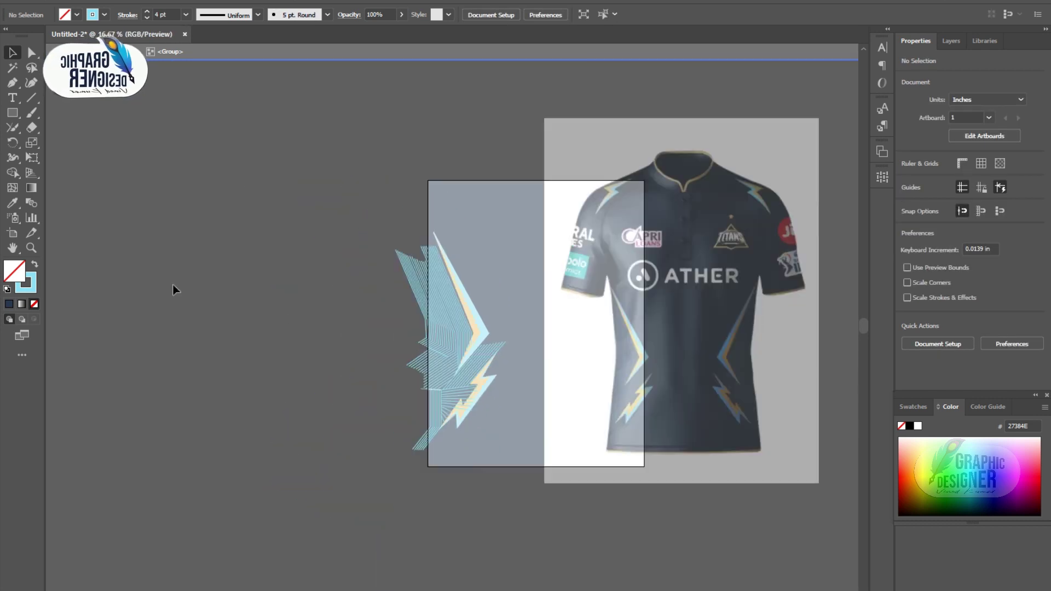
double_click(173, 285)
scroll(260, 210, right, 3)
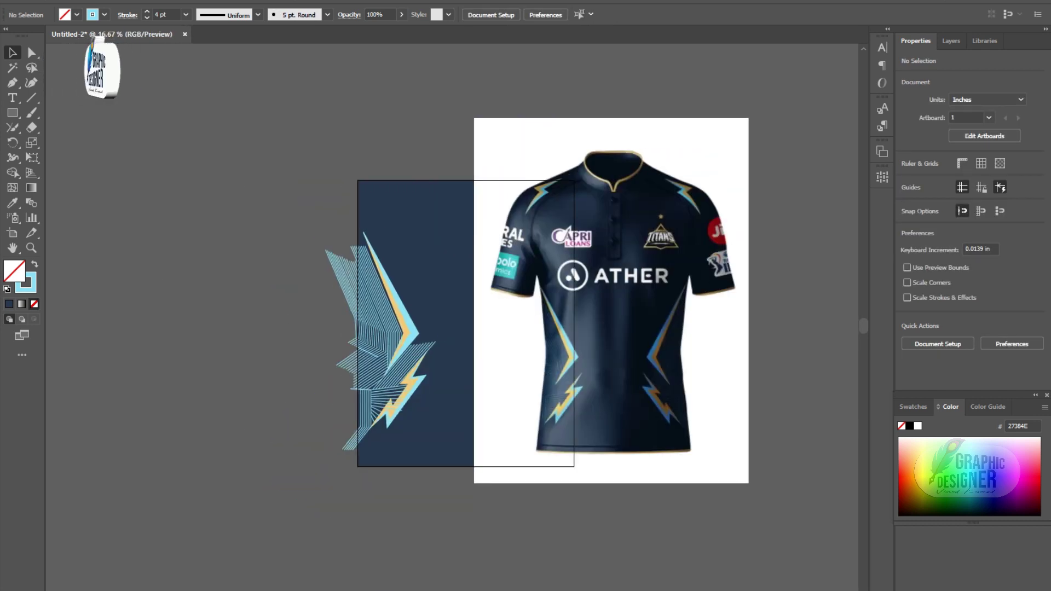
mouse_move(436, 454)
mouse_down()
mouse_move(446, 417)
mouse_move(412, 430)
mouse_move(424, 426)
mouse_move(404, 401)
mouse_up()
drag(381, 312, 383, 346)
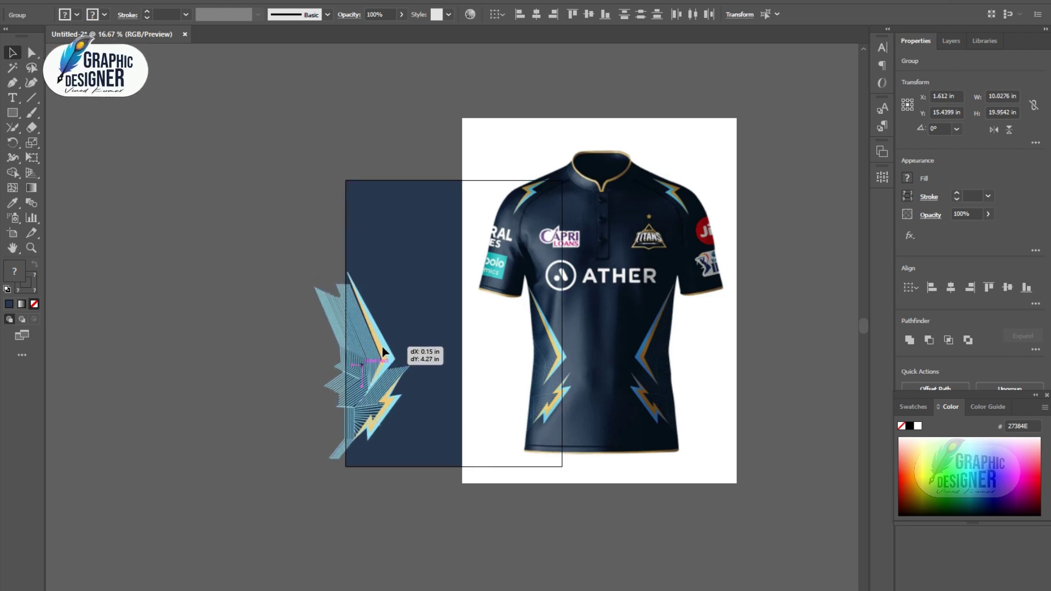
drag(384, 347, 385, 350)
click(236, 290)
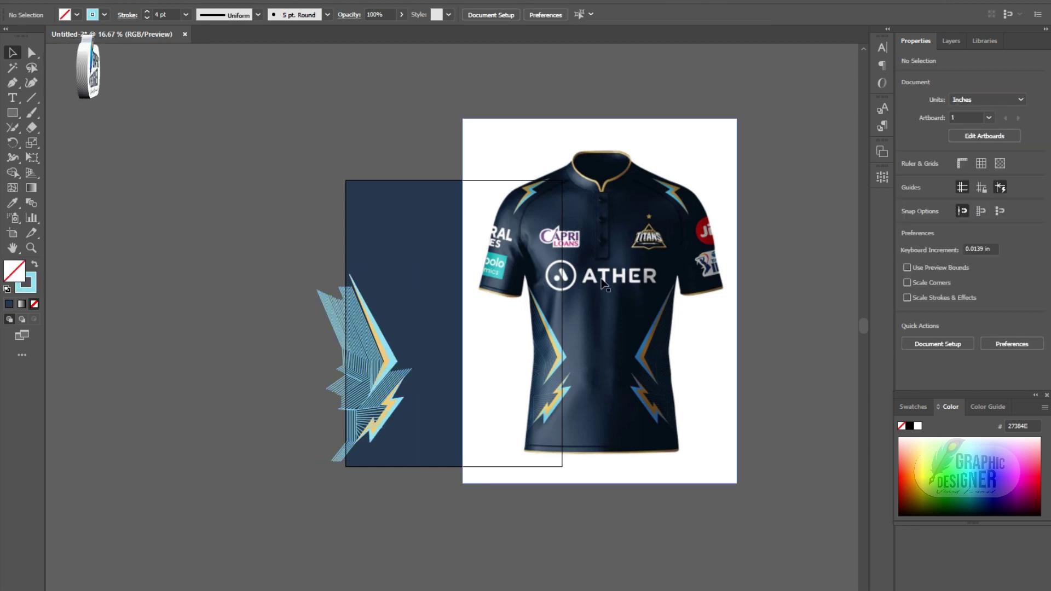
Move the jersey reference left and group the left lightning artwork pieces.
drag(620, 284, 150, 255)
drag(306, 267, 426, 415)
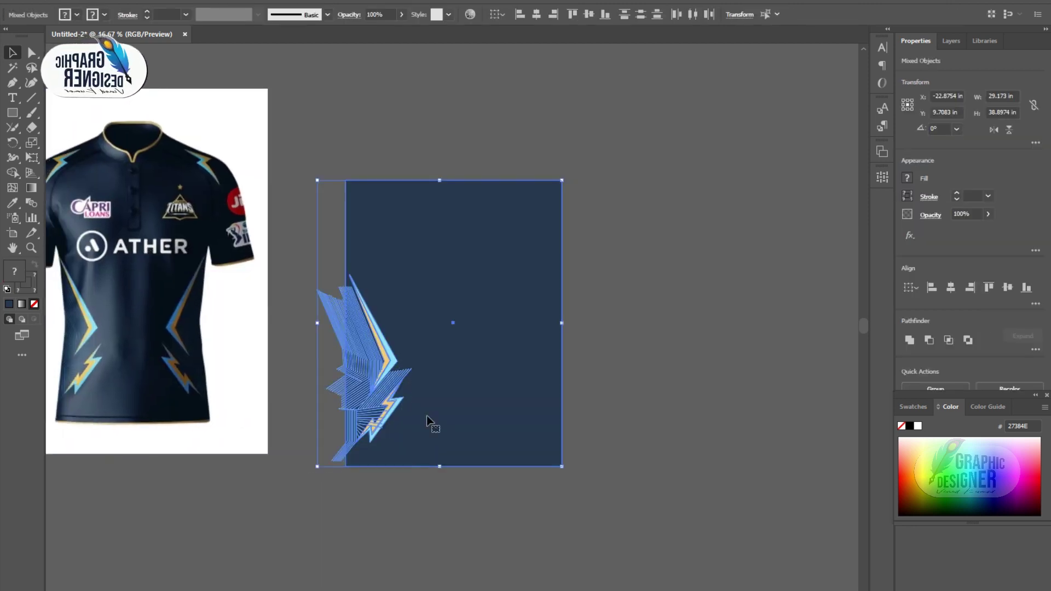
click(397, 358)
right_click(393, 356)
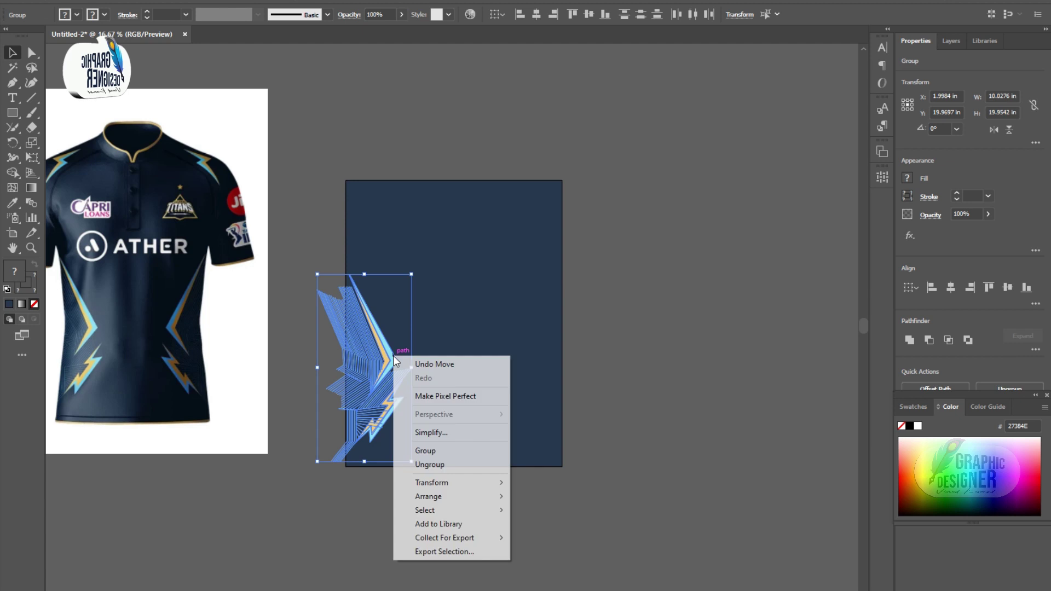
click(429, 452)
Duplicate the lightning group to the right and reflect it across the vertical axis.
drag(383, 350, 523, 348)
right_click(498, 354)
click(994, 130)
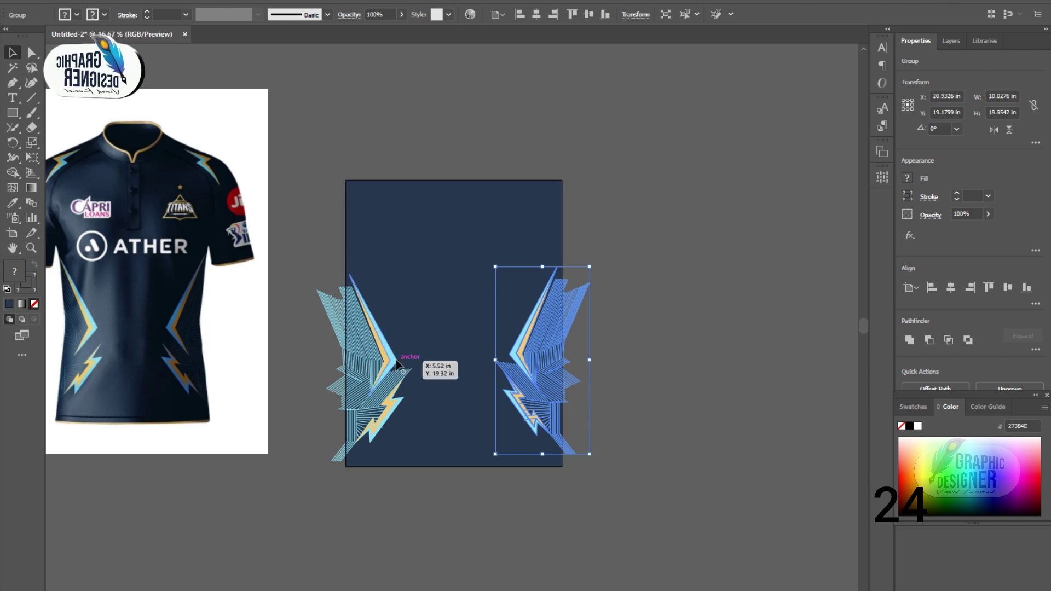
shift+click(364, 339)
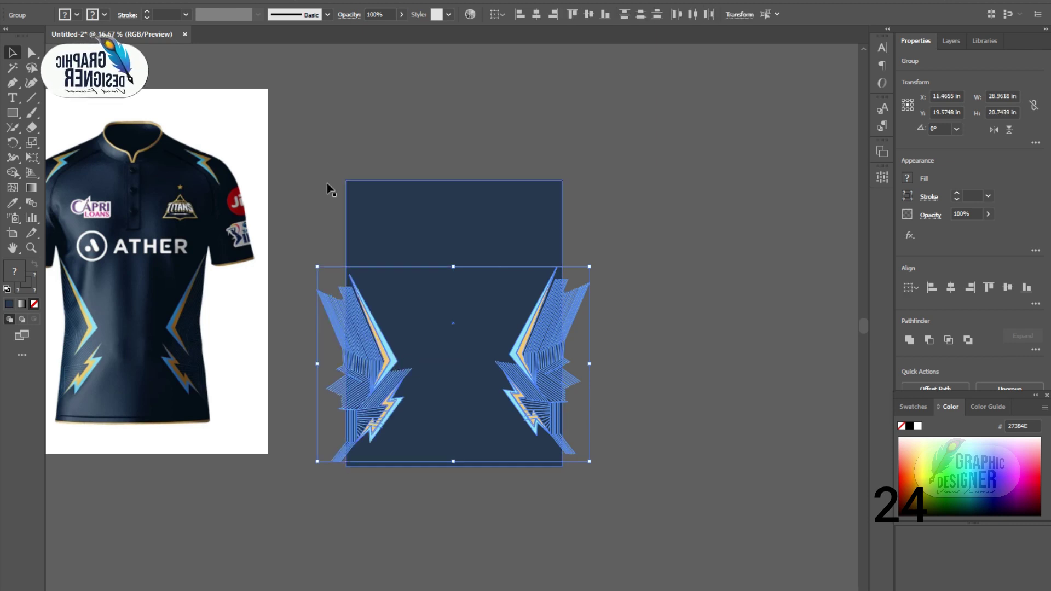
click(609, 324)
click(392, 361)
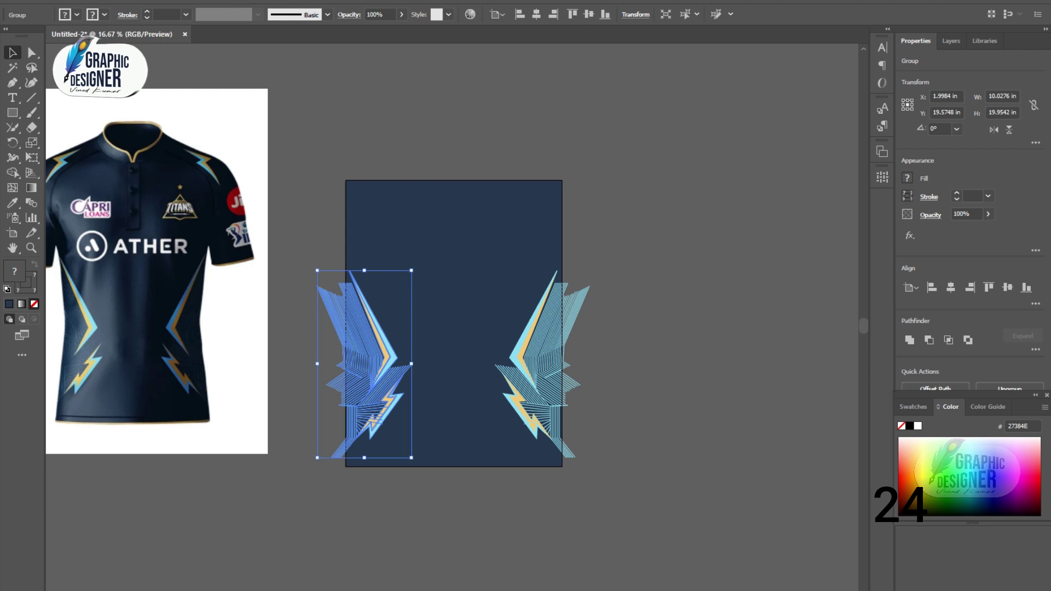
click(520, 358)
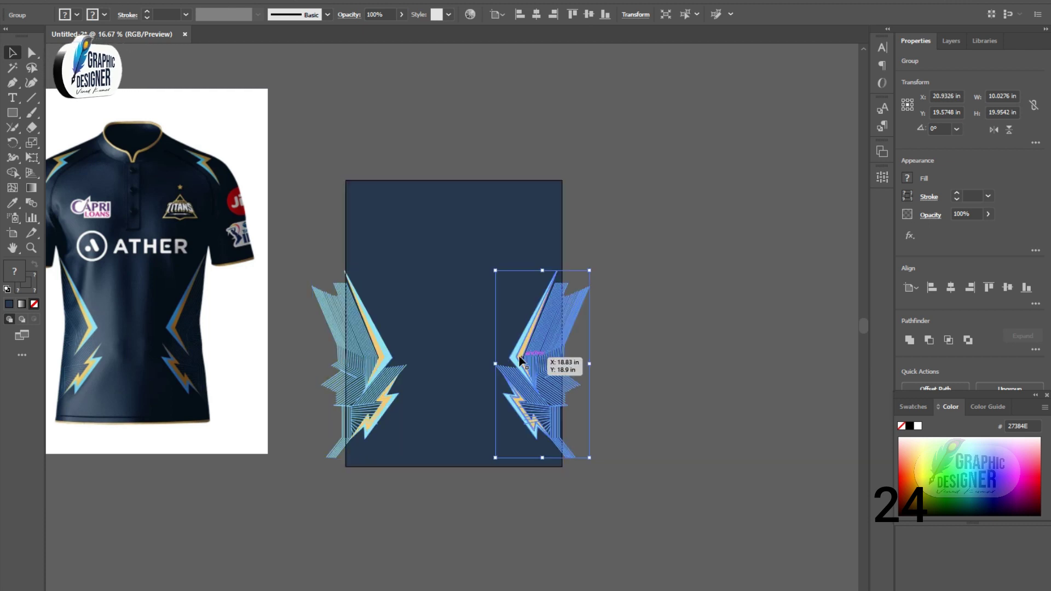
drag(520, 359, 526, 359)
click(694, 231)
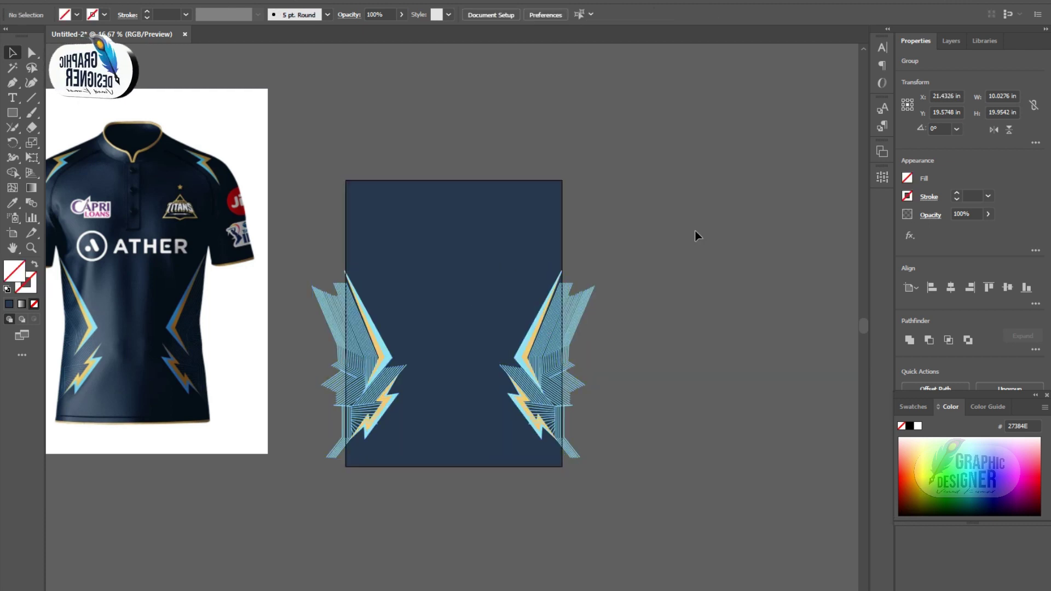
drag(263, 377, 221, 333)
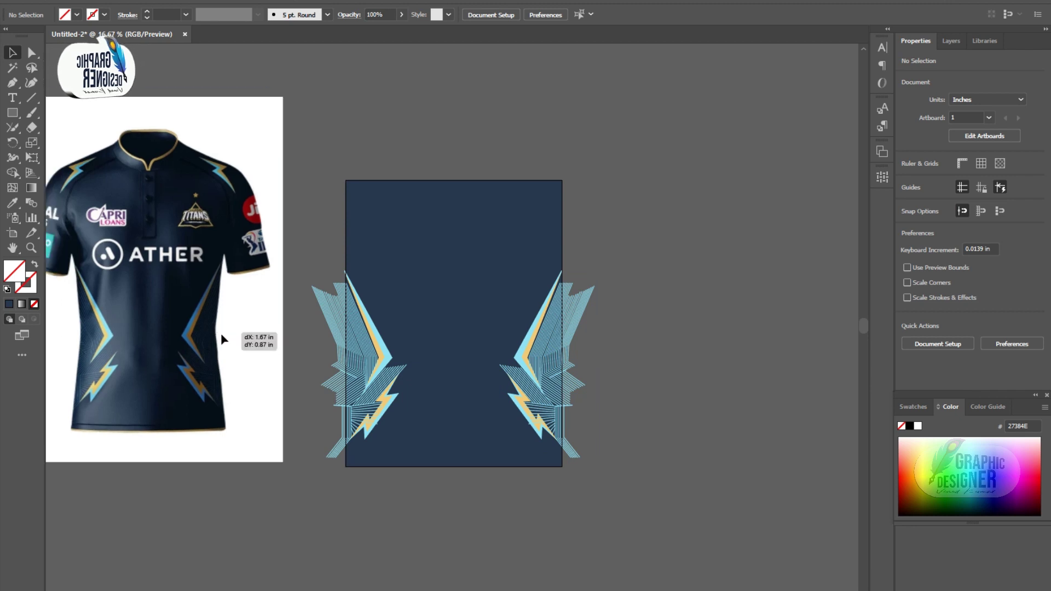
key(ctrl+equal)
key(ctrl+equal)
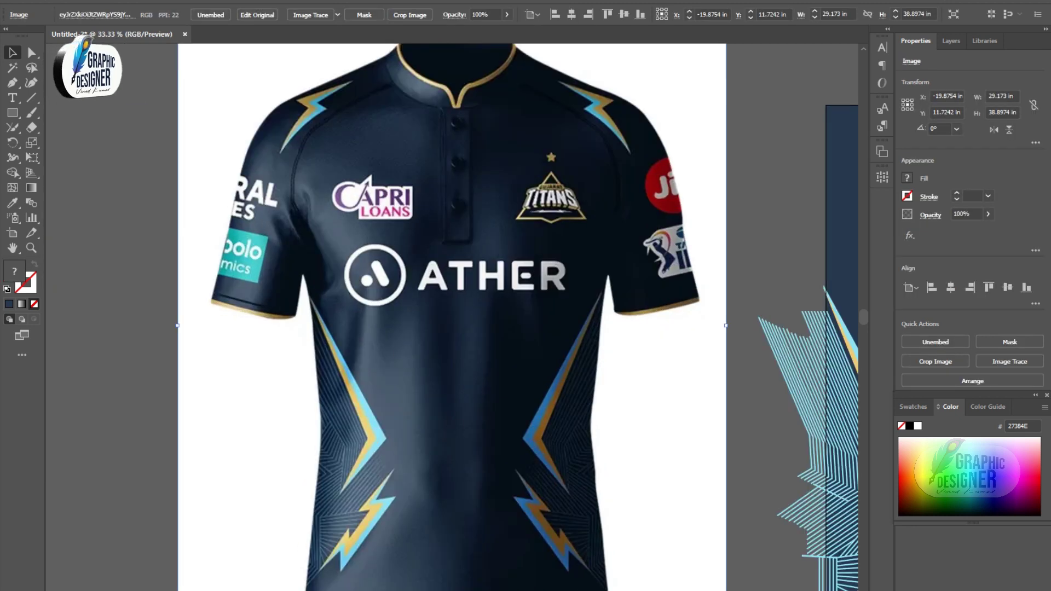
Set the left lightning group's line pieces to 50% opacity.
scroll(598, 491, right, 5)
scroll(597, 491, down, 3)
click(575, 323)
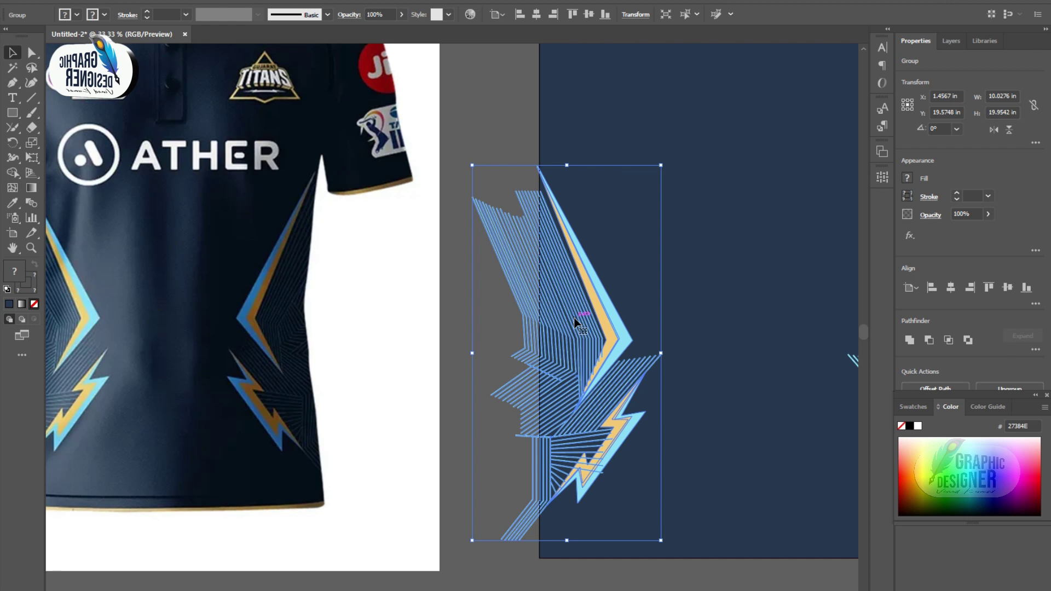
double_click(574, 323)
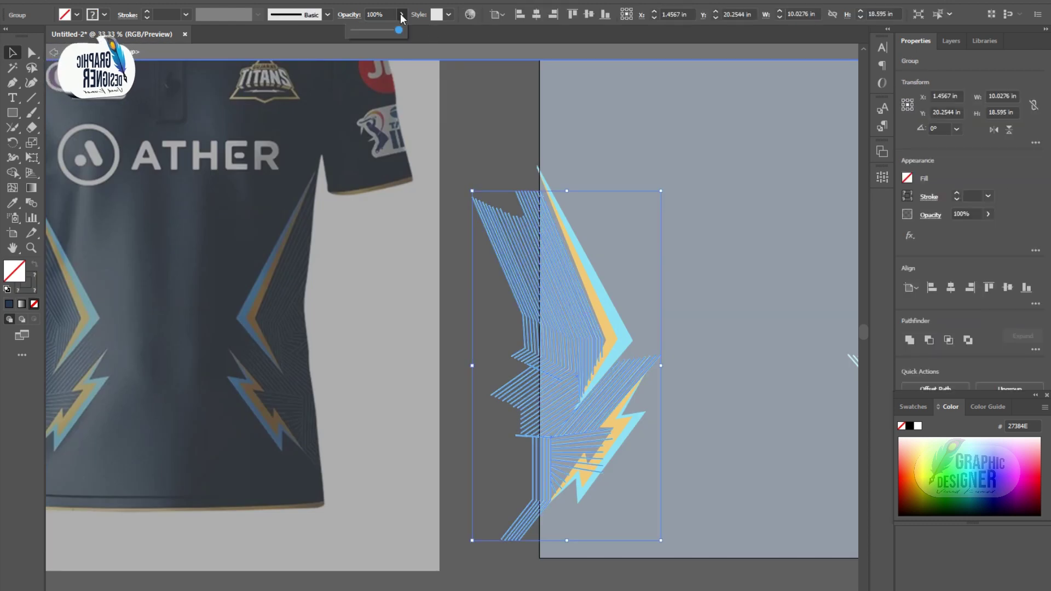
drag(379, 32, 372, 32)
double_click(483, 121)
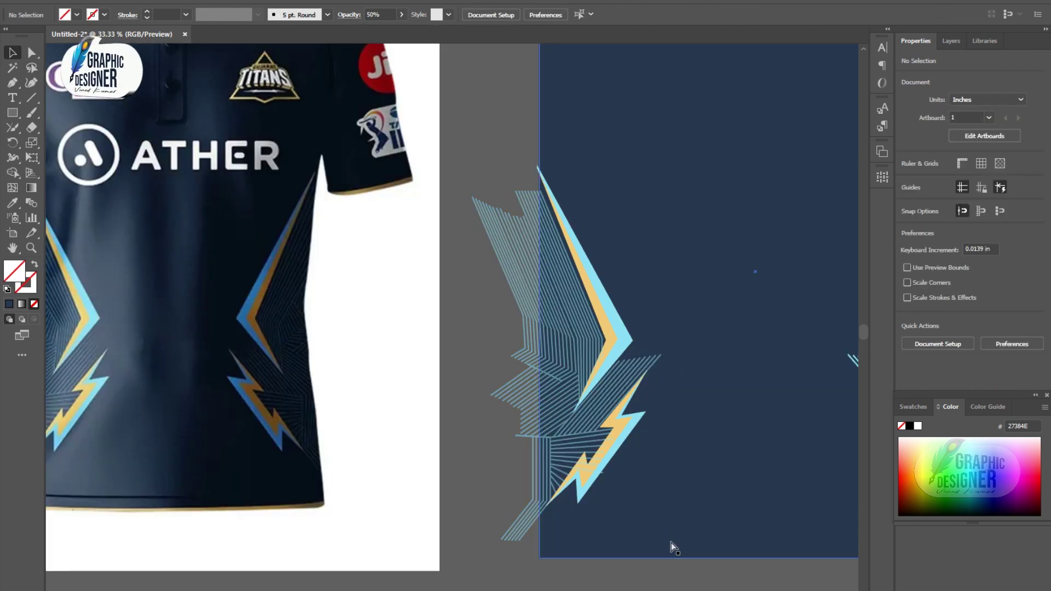
Give the right lightning group's lines 50% opacity, then move the jersey photo over the navy panel.
scroll(492, 402, right, 10)
click(438, 321)
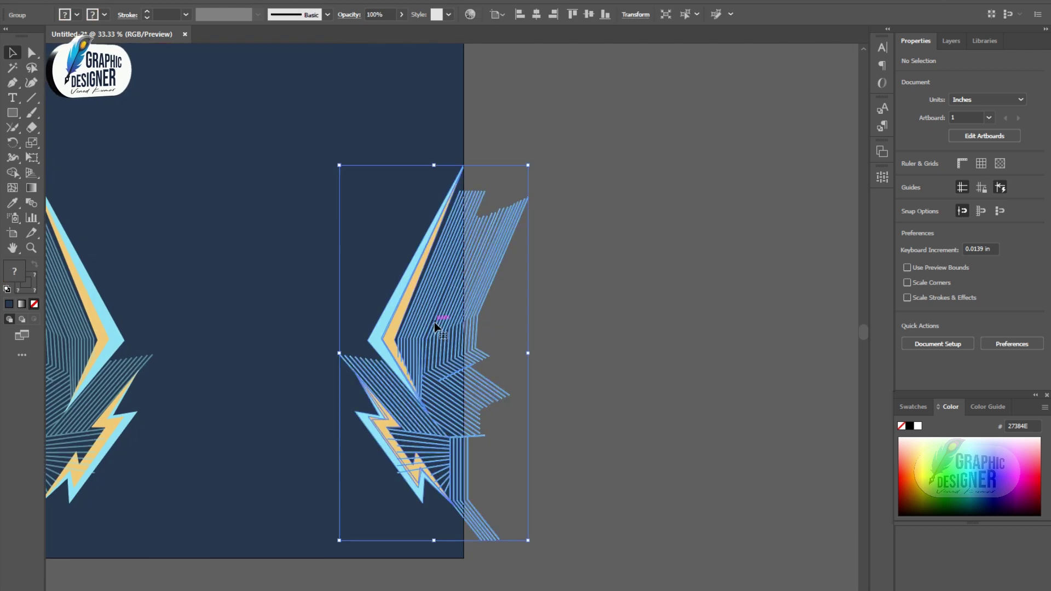
double_click(435, 326)
text(50)
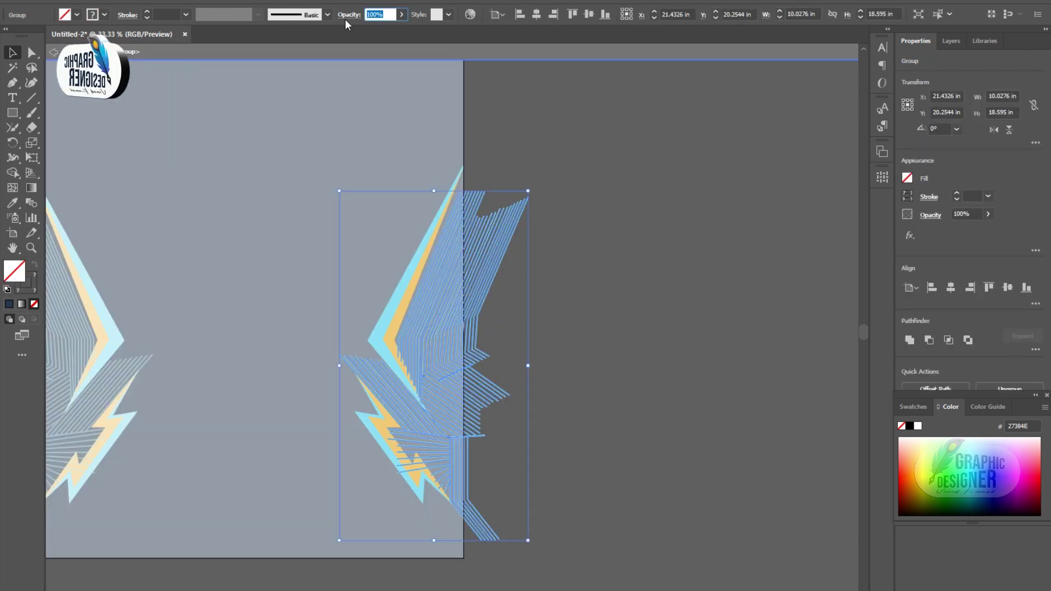
key(Return)
double_click(680, 302)
scroll(682, 303, up, 2)
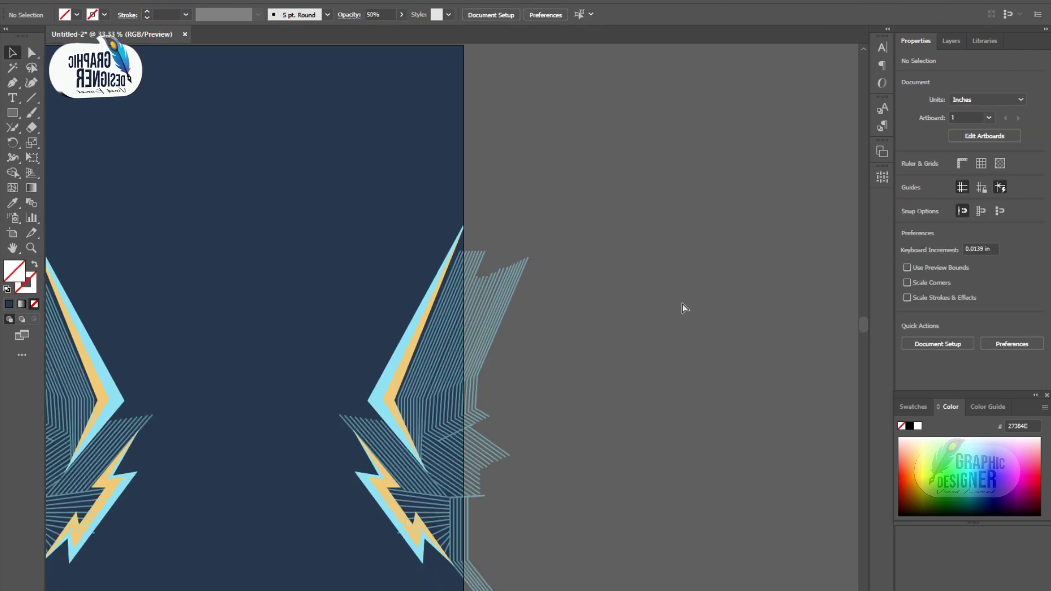
key(ctrl+minus)
key(ctrl+minus)
key(ctrl+minus)
mouse_move(132, 259)
mouse_down()
mouse_move(340, 268)
mouse_move(342, 281)
mouse_up()
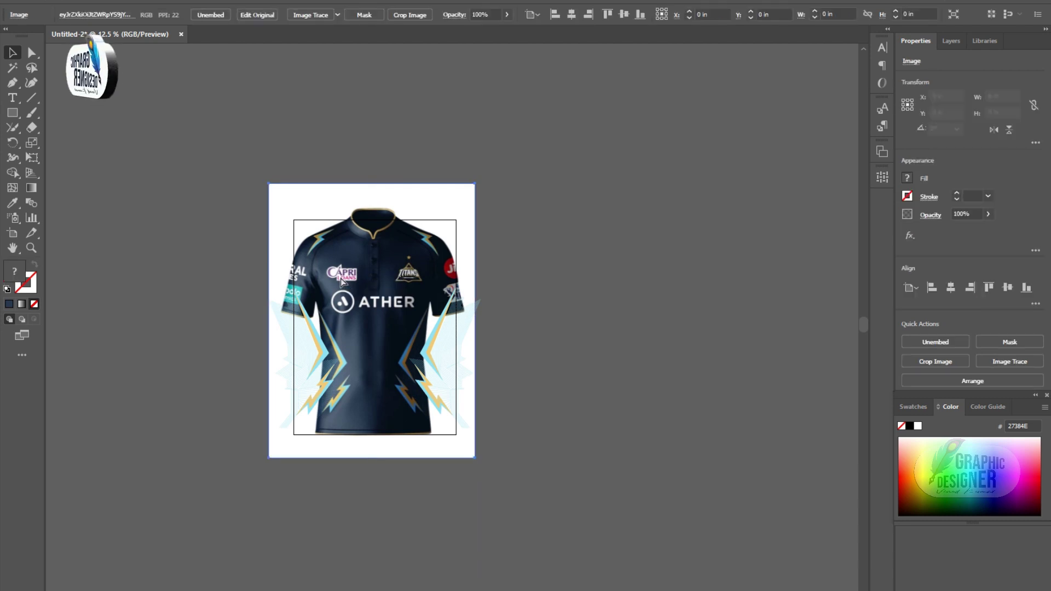
Trace the left shoulder bolt with the Pen tool and fill it with the reference gold.
key(ctrl+plus)
key(ctrl+plus)
key(ctrl+plus)
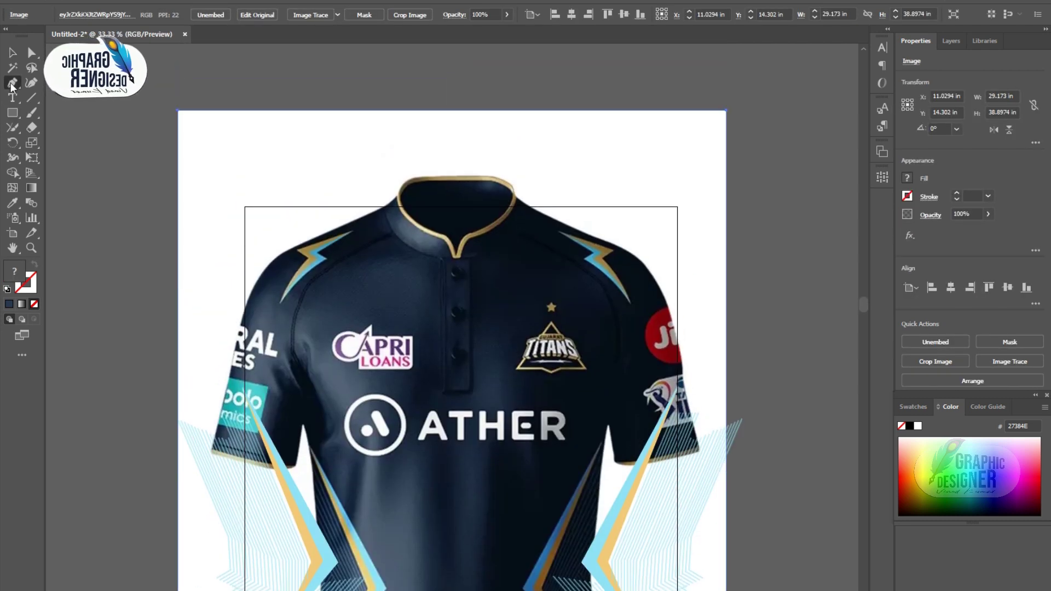
click(296, 249)
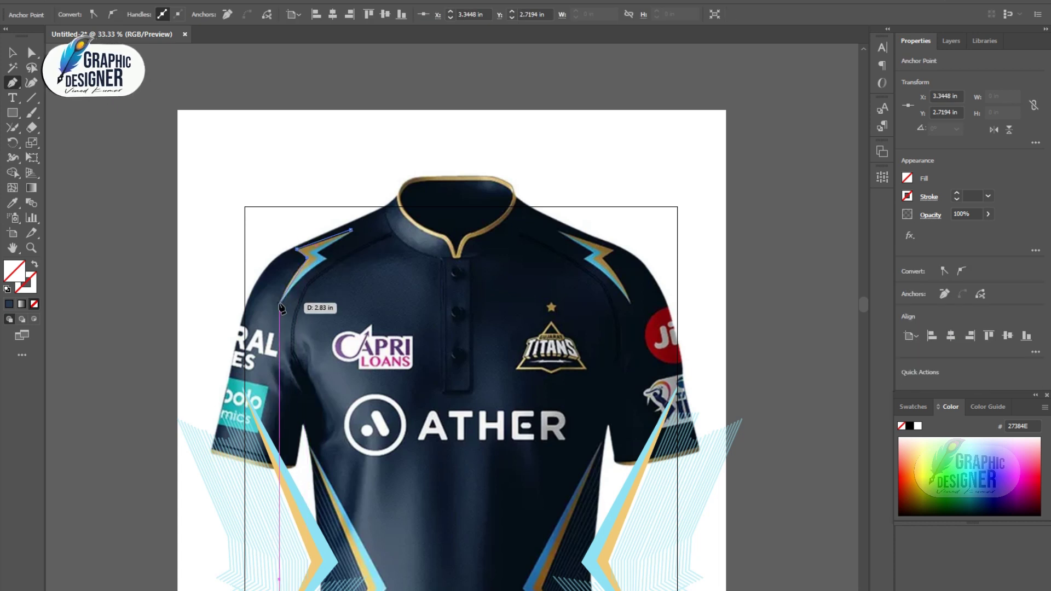
drag(308, 257, 309, 258)
click(340, 234)
click(12, 203)
click(284, 493)
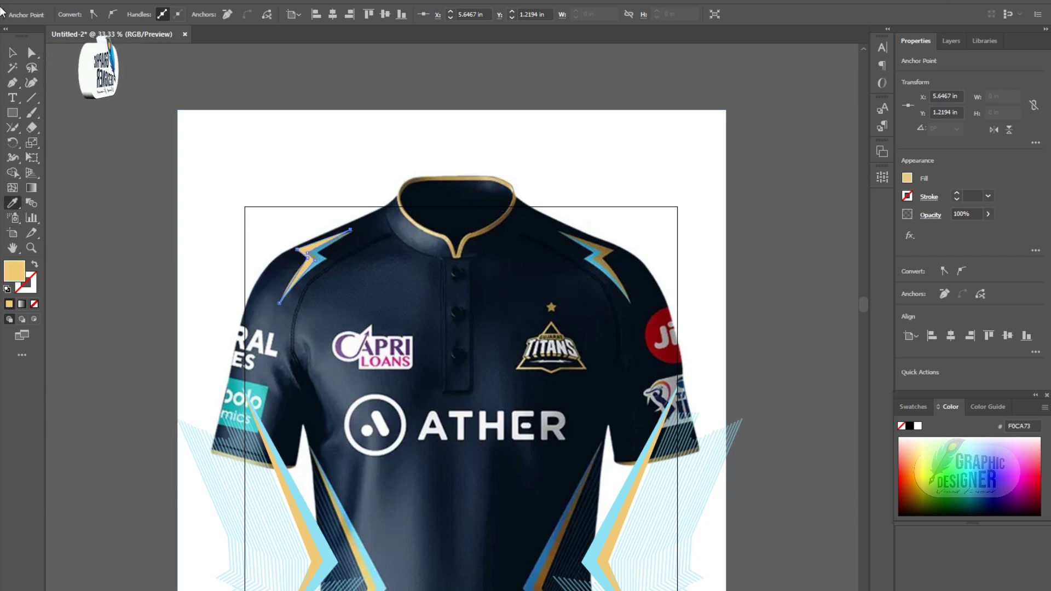
Pull one gold bolt anchor left to match the reference outline.
click(156, 155)
key(ctrl+plus)
scroll(152, 195, up, 2)
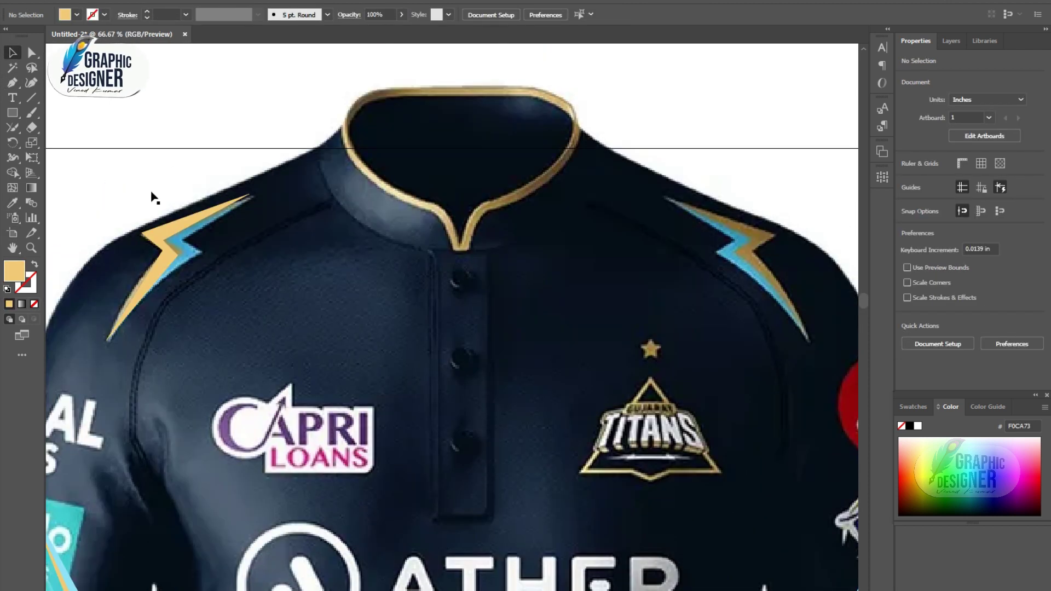
click(32, 53)
click(167, 253)
mouse_move(167, 253)
mouse_down()
mouse_move(140, 246)
mouse_move(163, 253)
mouse_up()
Duplicate the gold bolt and fill the copy with the reference's light blue.
key(v)
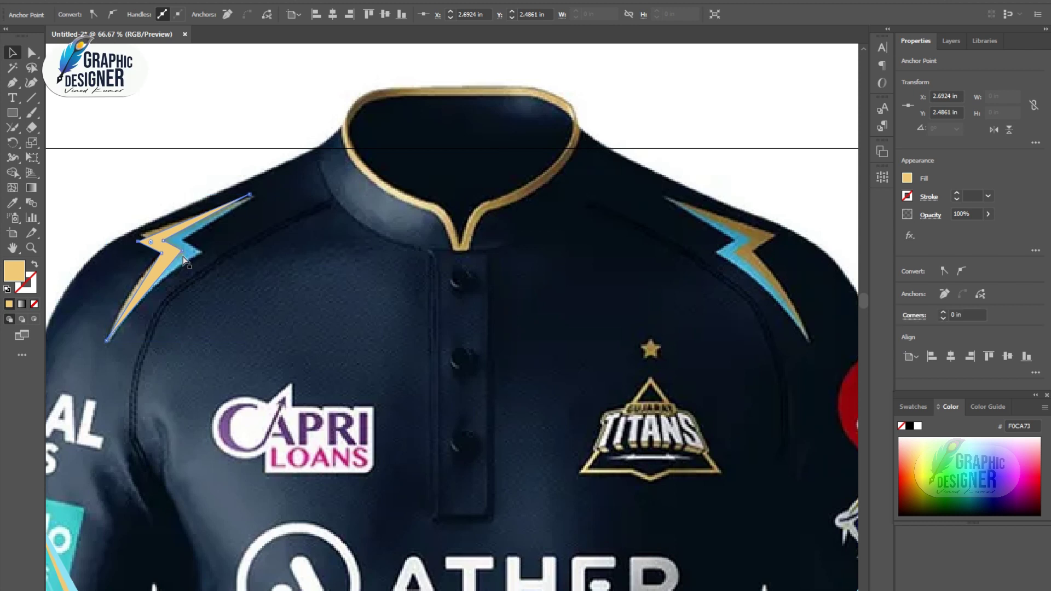
key(ctrl+v)
key(ctrl+z)
key(ctrl+c)
key(ctrl+v)
scroll(215, 270, down, 2)
scroll(280, 310, down, 4)
key(i)
click(815, 454)
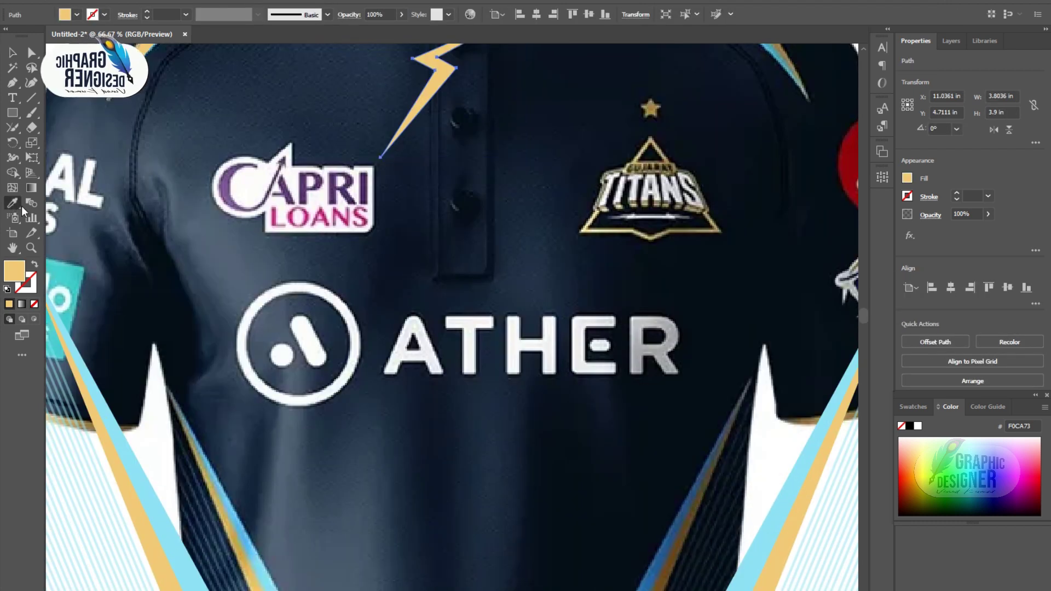
Move the light blue bolt copy onto the left shoulder.
scroll(630, 304, up, 5)
click(15, 55)
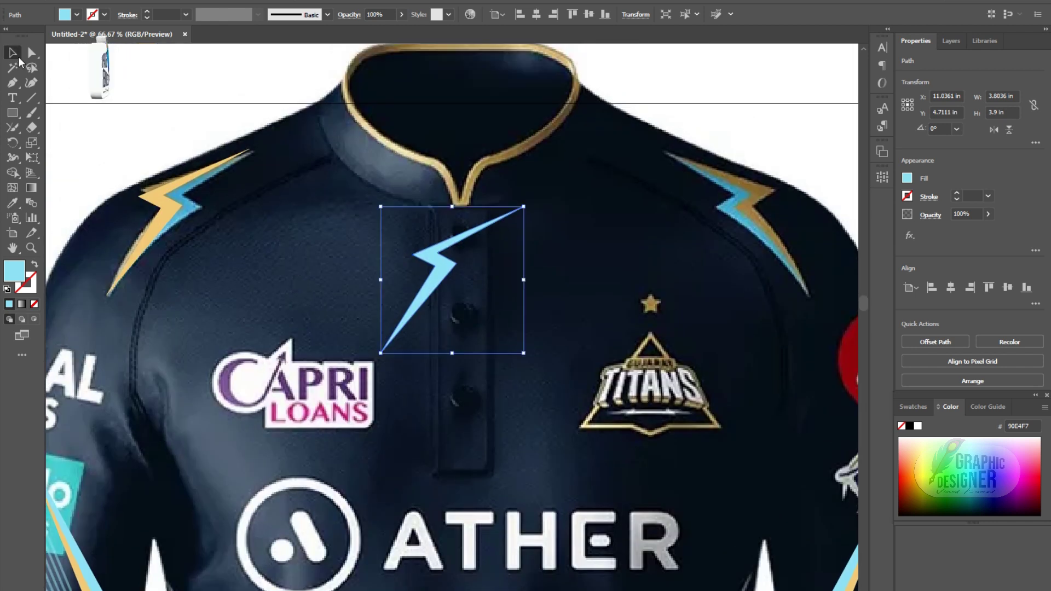
drag(439, 271, 169, 221)
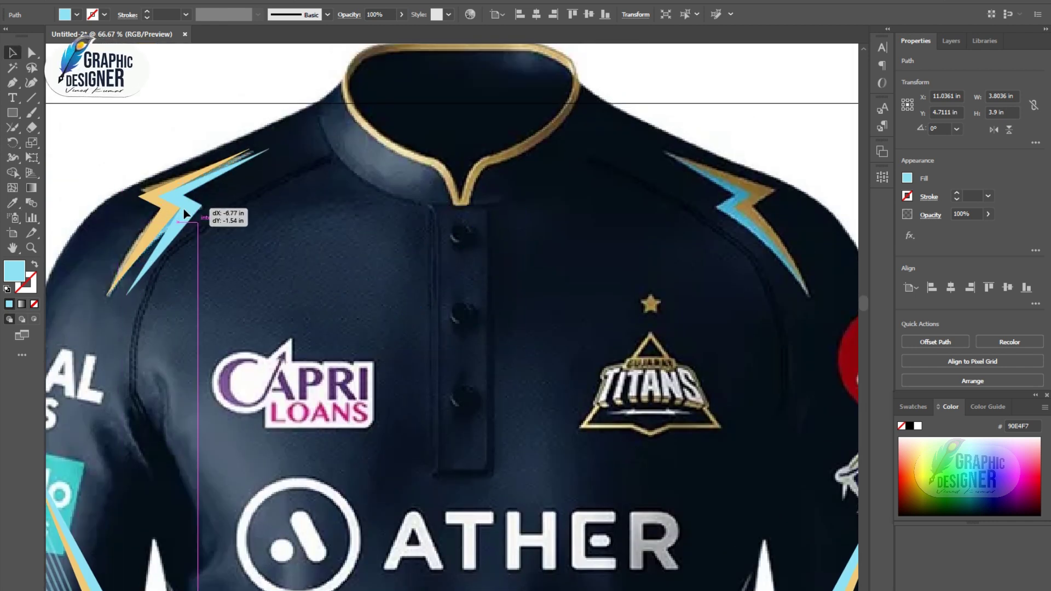
key(ctrl+z)
key(ctrl+z)
mouse_move(434, 303)
mouse_down()
mouse_move(164, 191)
mouse_move(169, 206)
mouse_up()
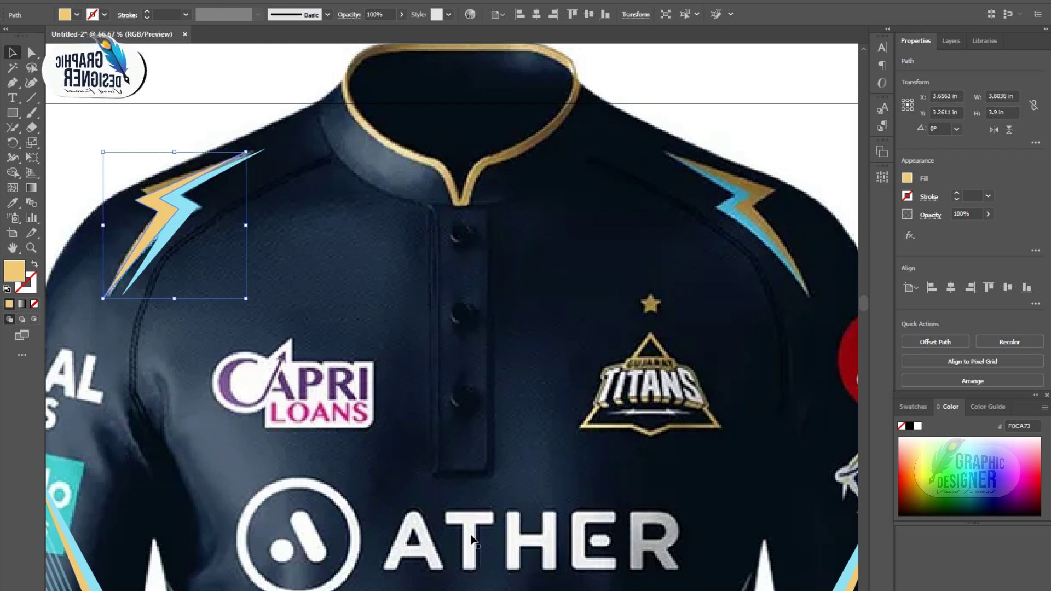
Drag the blue bolt's top and bottom tips to line up with the gold bolt.
alt+scroll(438, 345, up, 1)
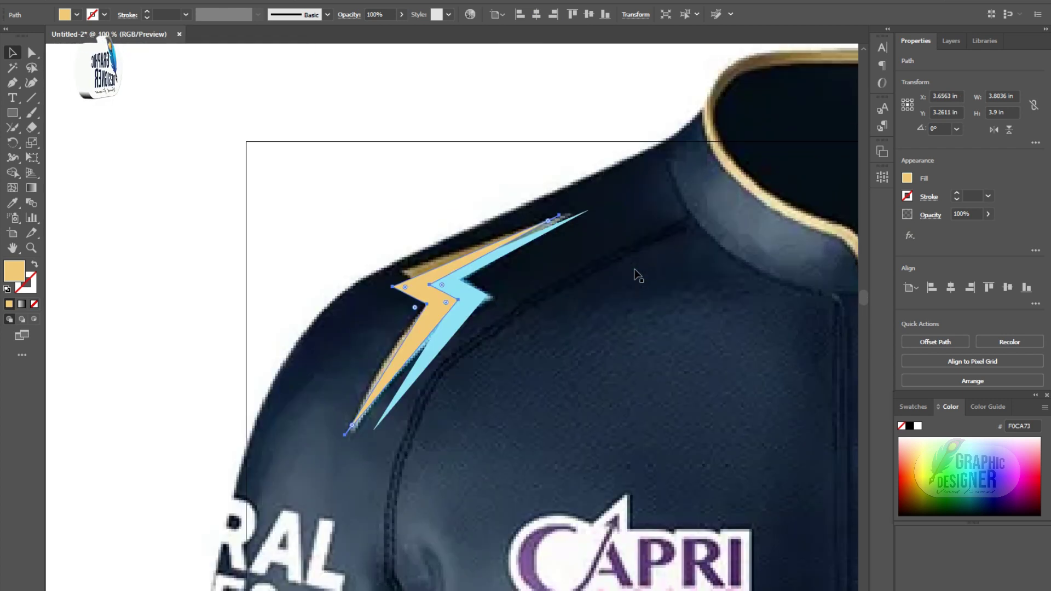
click(438, 345)
key(a)
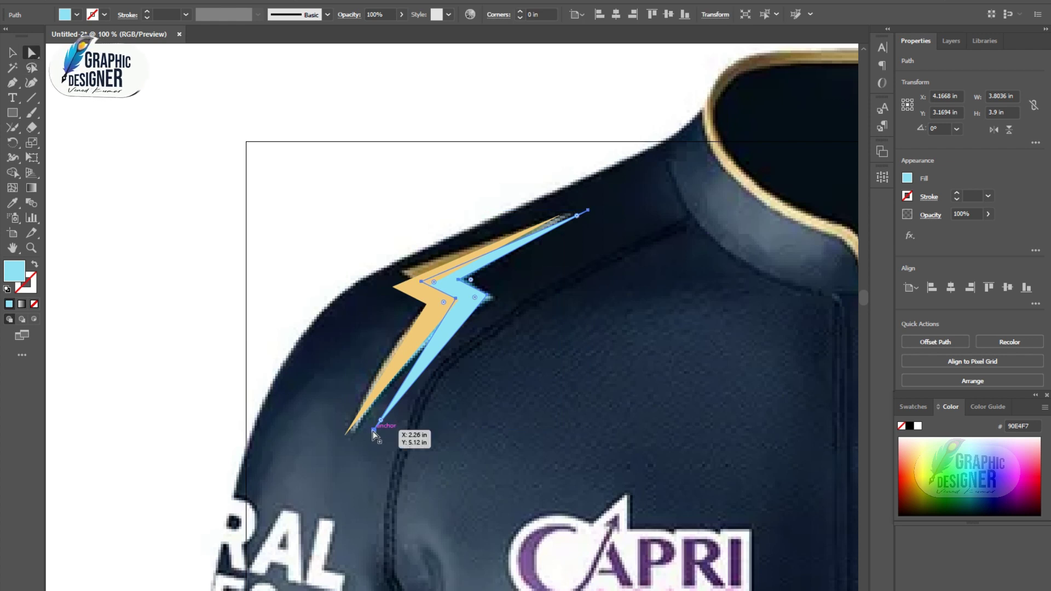
drag(374, 433, 346, 436)
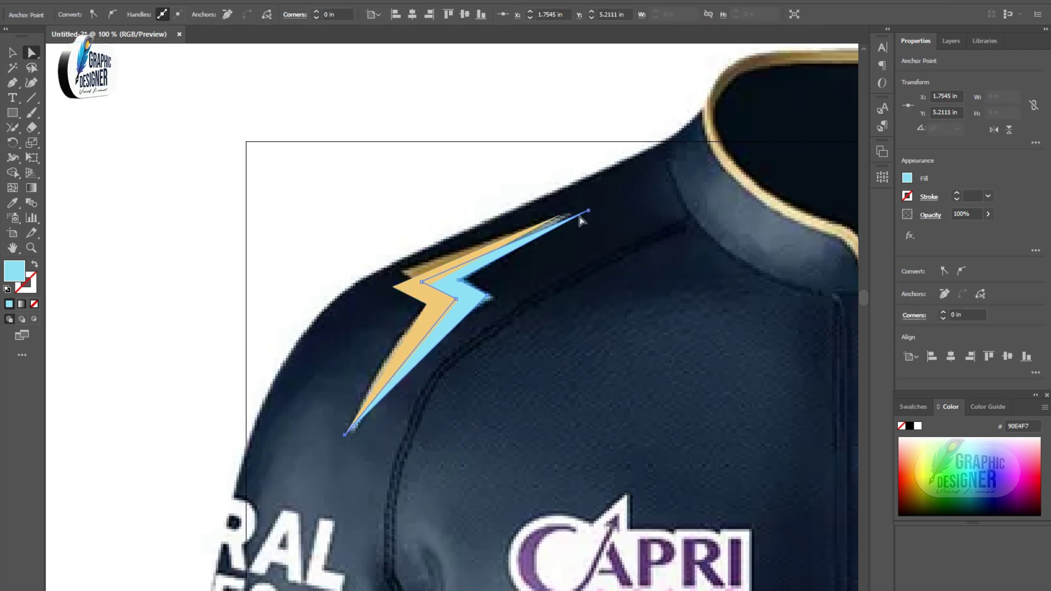
drag(589, 212, 559, 216)
key(v)
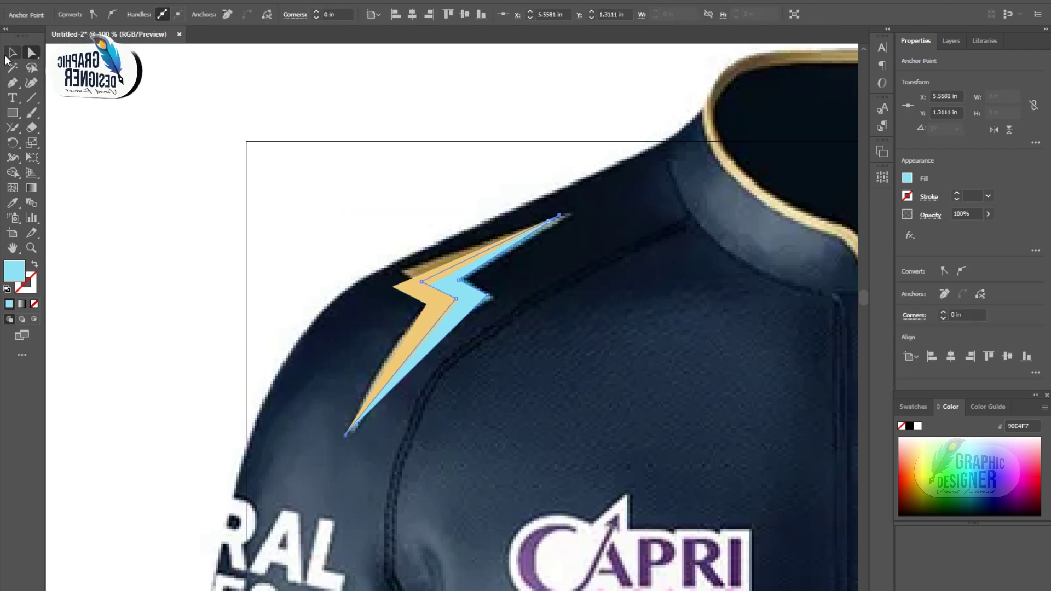
key(ctrl+minus)
key(ctrl+minus)
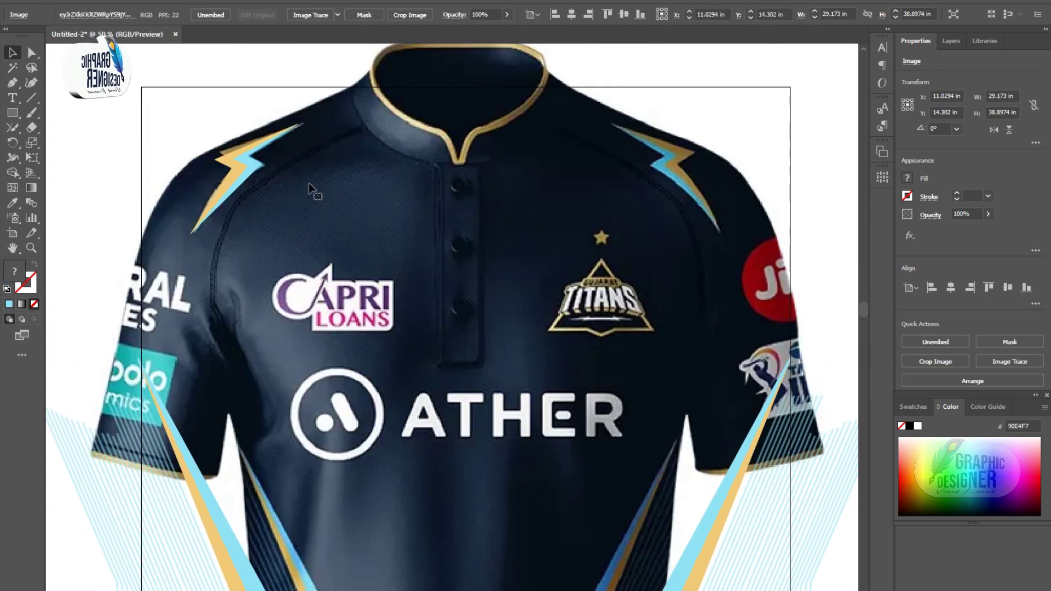
Copy the shoulder bolt onto the right shoulder and mirror it.
click(235, 170)
key(ctrl+c)
key(ctrl+v)
mouse_move(459, 318)
mouse_down()
mouse_move(706, 196)
mouse_move(673, 172)
mouse_up()
click(994, 132)
Group the shoulder bolt pieces, deselect, and fit the artboard in view with Ctrl+0.
right_click(673, 172)
click(691, 175)
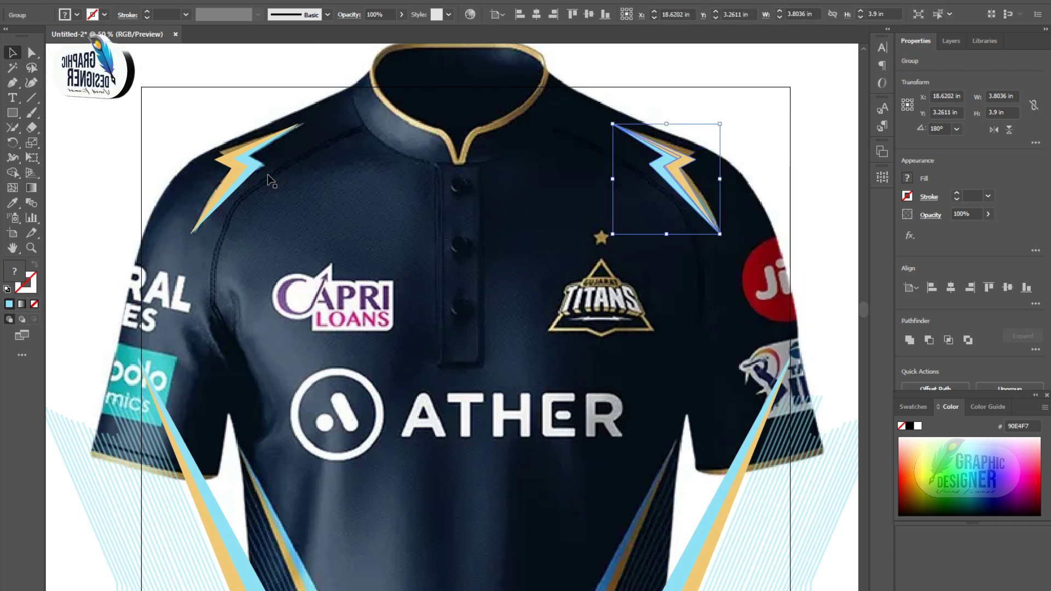
key(ctrl+z)
key(ctrl+z)
key(ctrl+z)
right_click(228, 167)
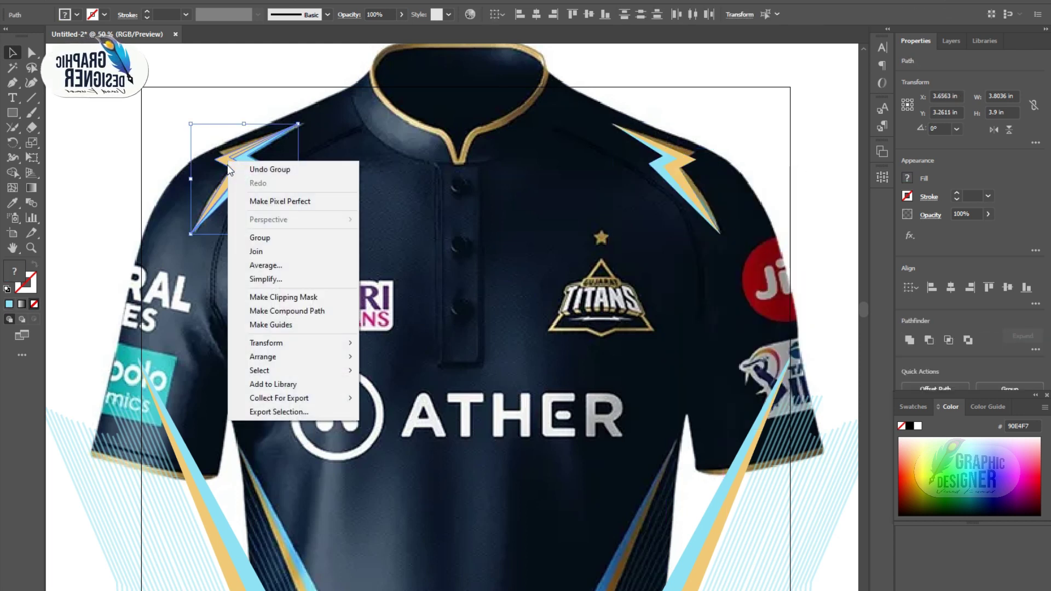
click(259, 237)
click(677, 167)
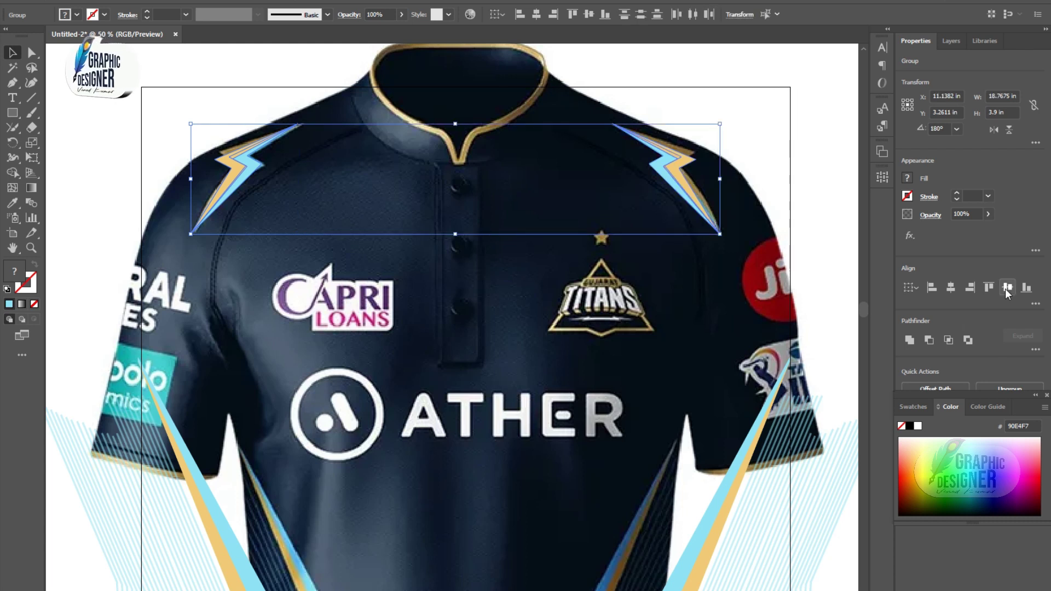
click(798, 208)
key(ctrl+0)
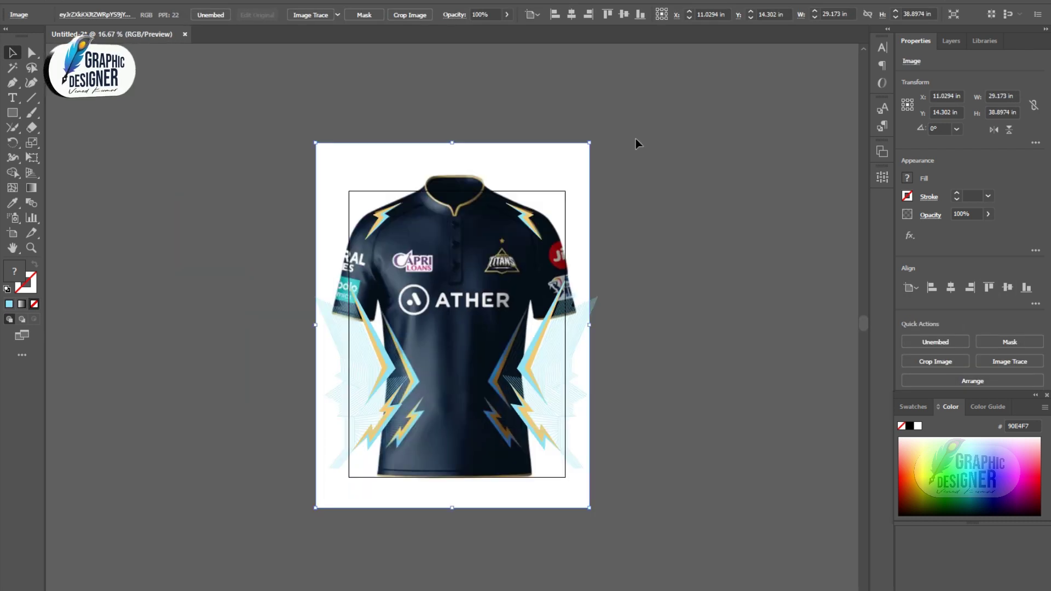
Move the reference jersey photo to the right of the artboard.
drag(397, 171, 674, 177)
scroll(674, 175, down, 1)
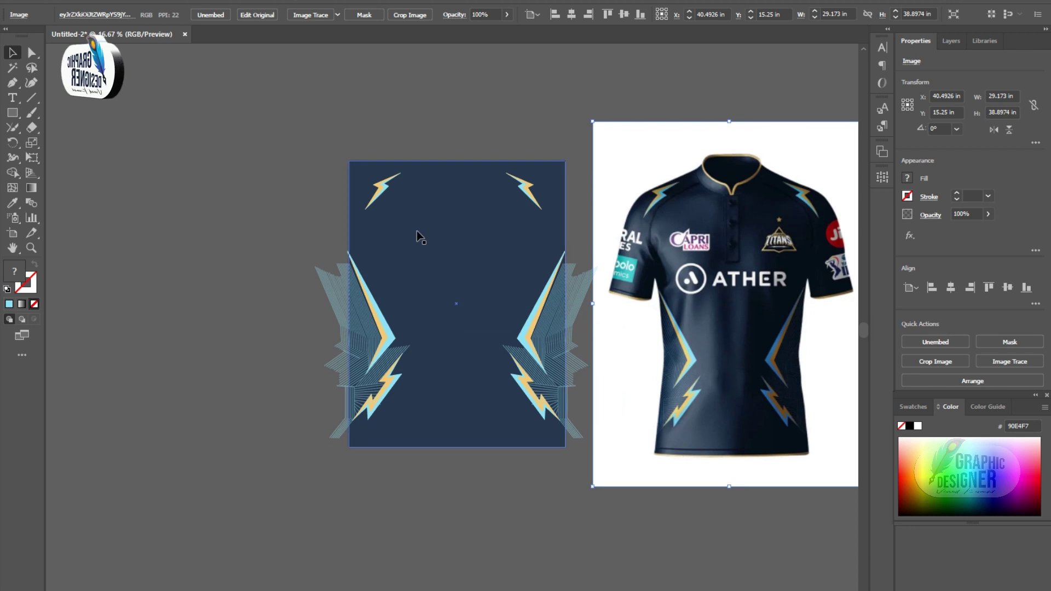
click(524, 189)
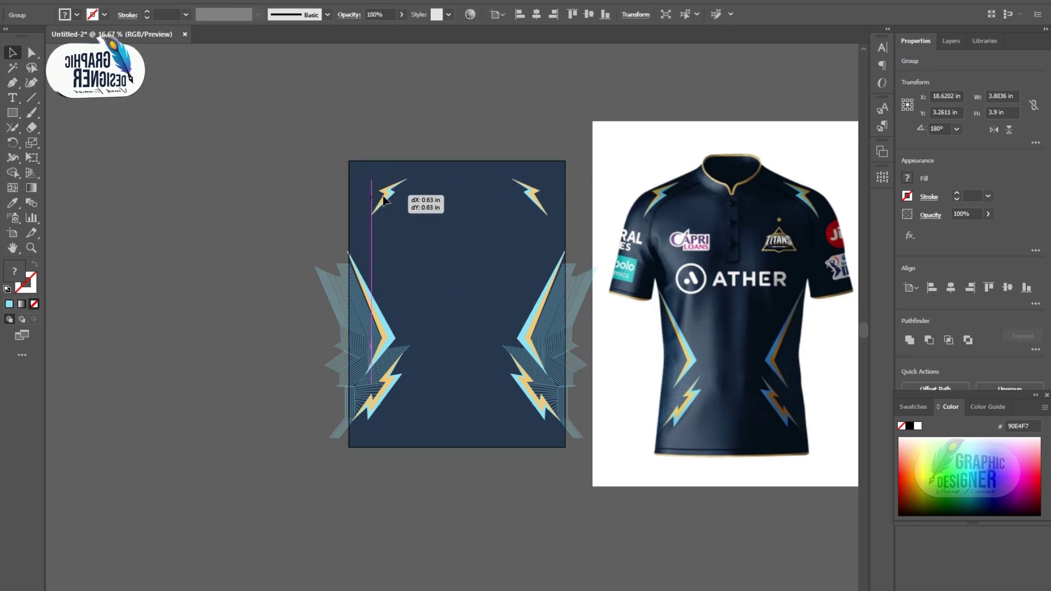
drag(385, 204, 385, 203)
click(454, 103)
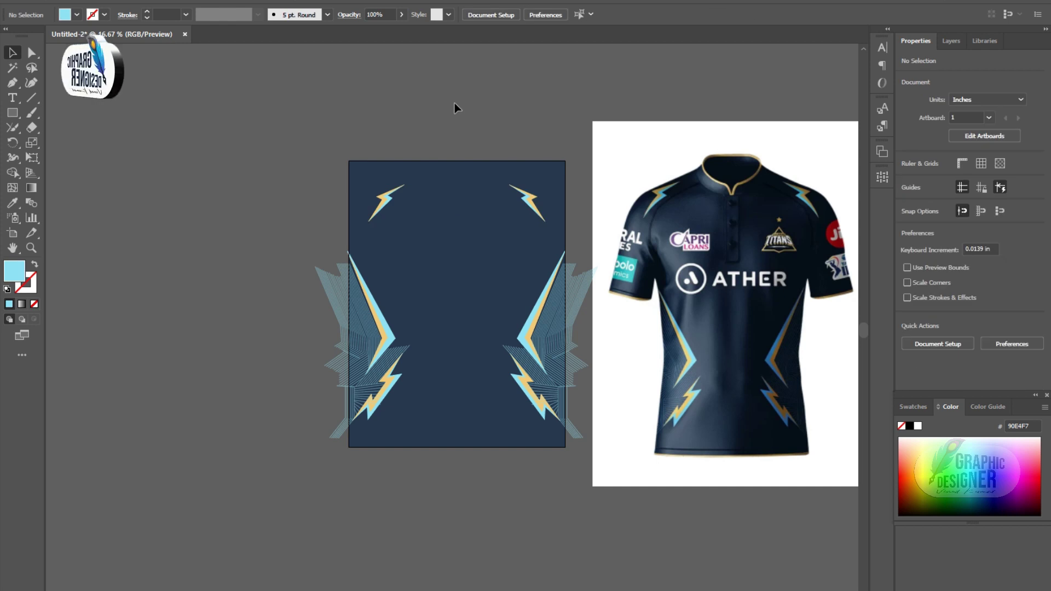
Raise the top-right and top-left lightning bolts slightly higher on the panel.
click(529, 203)
drag(525, 204, 522, 190)
drag(383, 199, 387, 187)
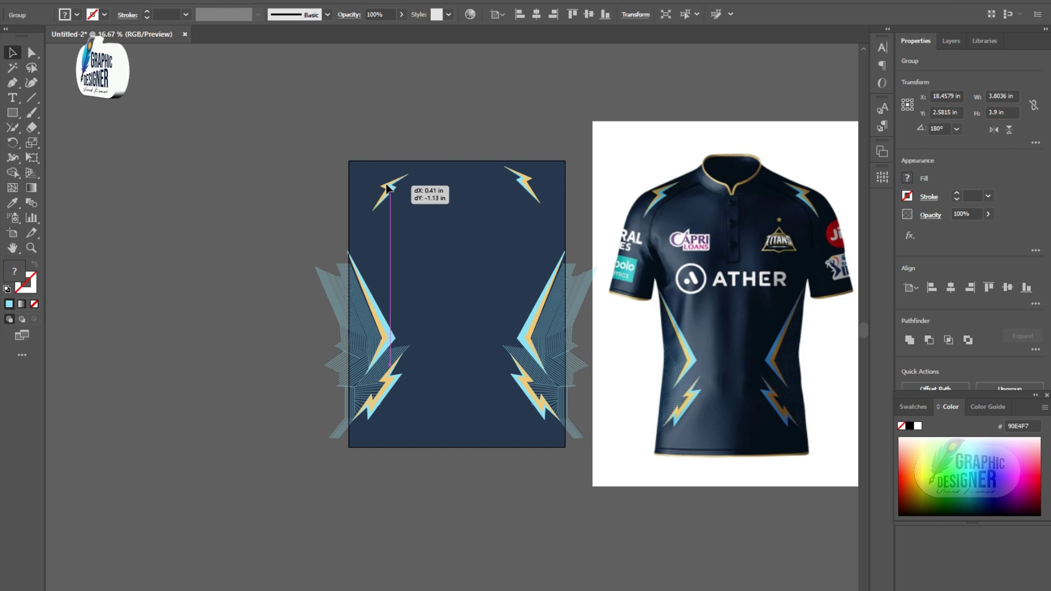
shift+click(528, 184)
click(529, 120)
click(386, 178)
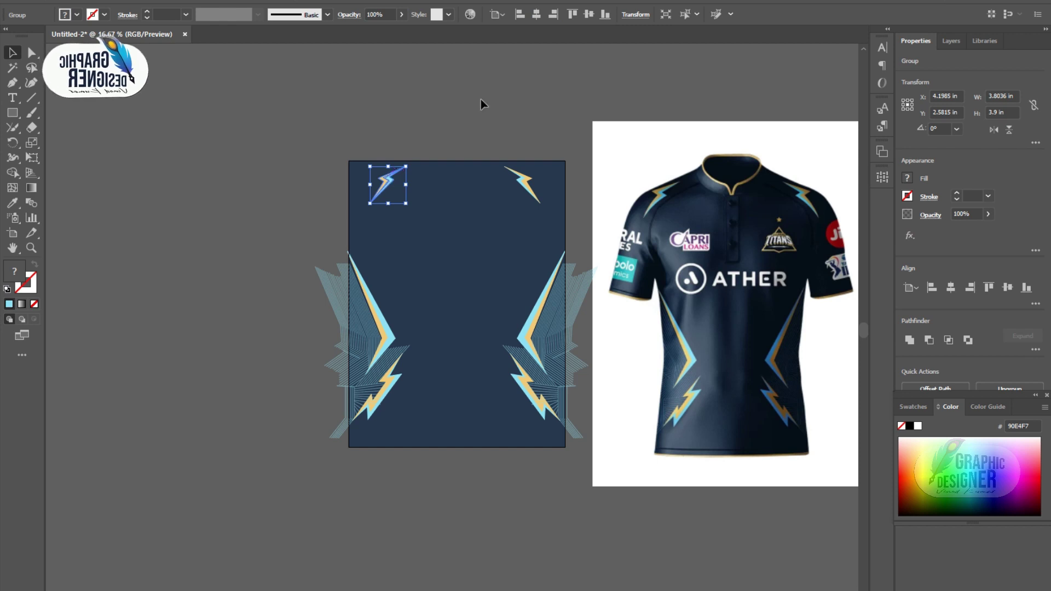
click(305, 281)
Change the background rectangle's fill to navy #152333.
click(466, 248)
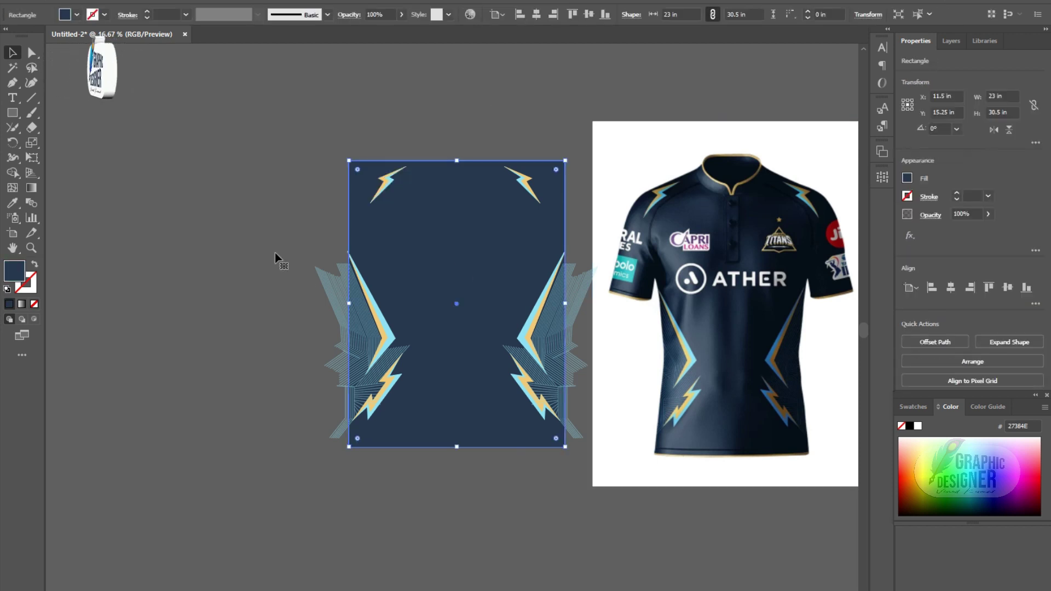
double_click(13, 273)
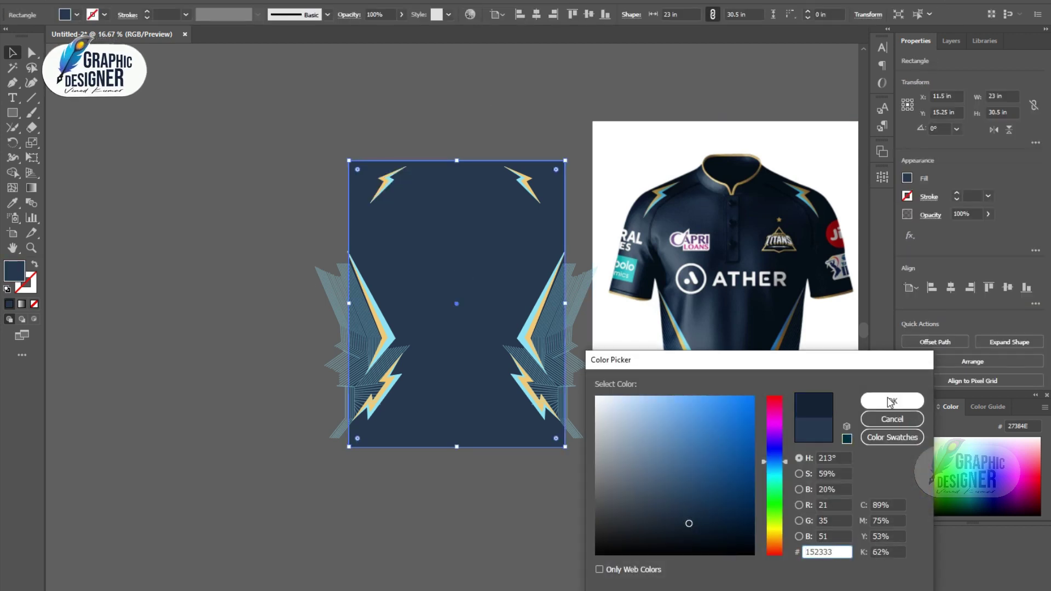
click(891, 402)
click(237, 111)
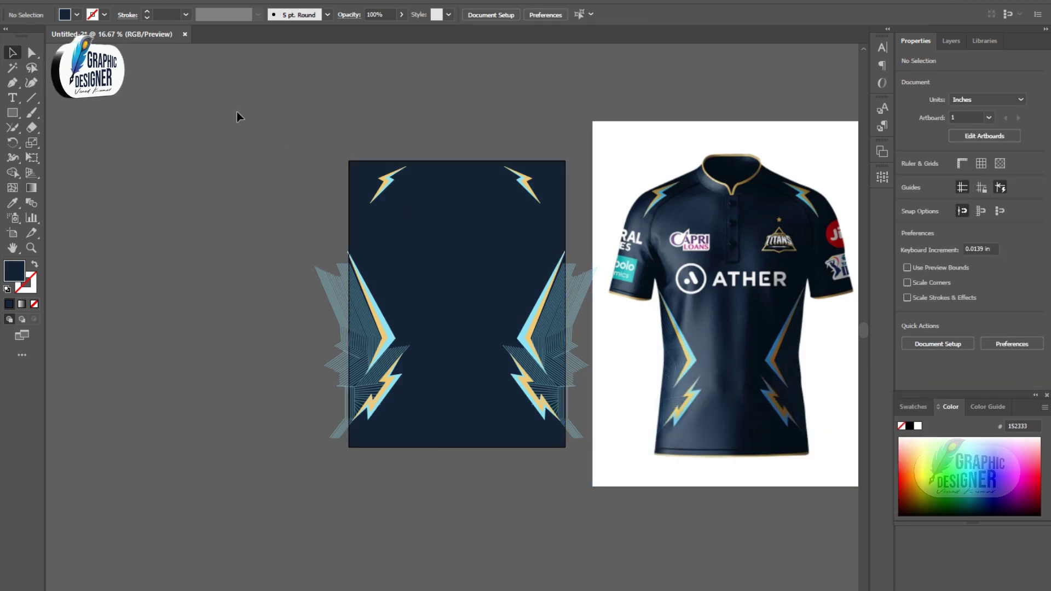
Inspect the left and right lightning artwork groups in isolation mode.
click(378, 328)
double_click(356, 331)
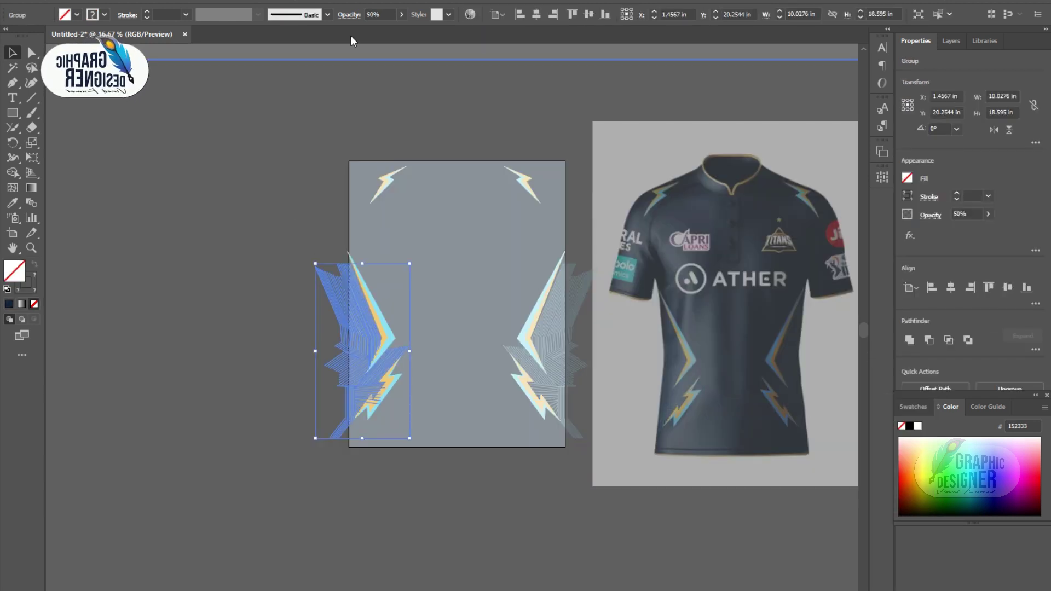
double_click(517, 484)
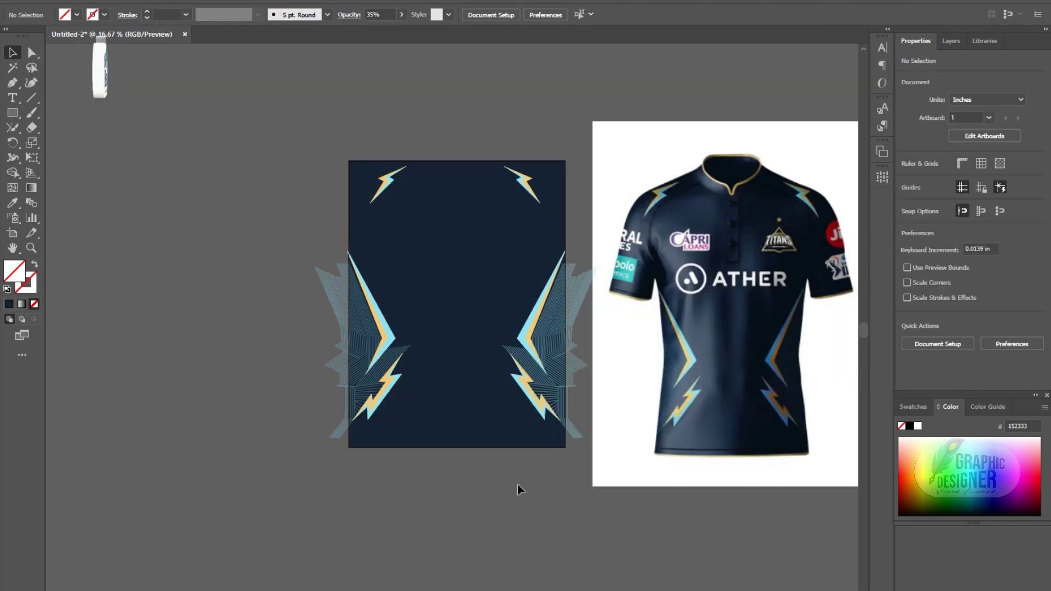
click(546, 347)
double_click(564, 334)
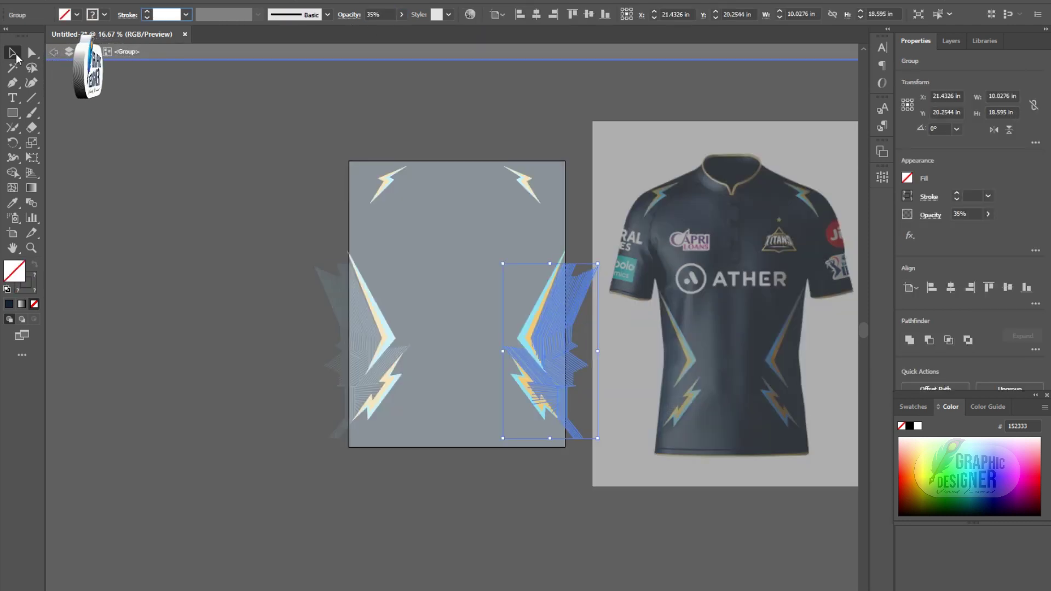
double_click(230, 177)
Group all the lightning artwork together with the background.
click(692, 329)
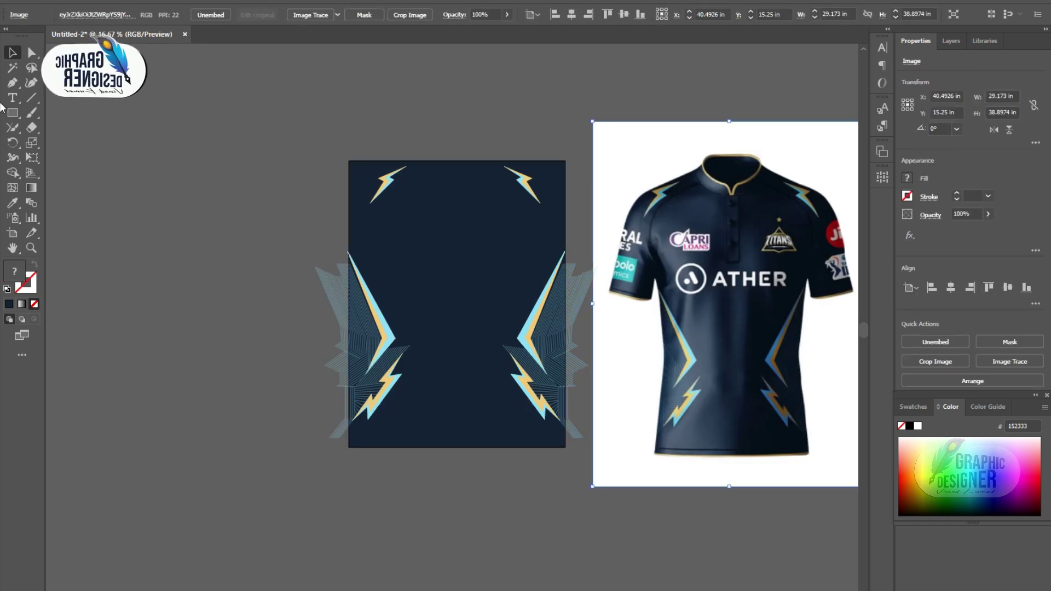
drag(548, 469, 539, 445)
right_click(461, 326)
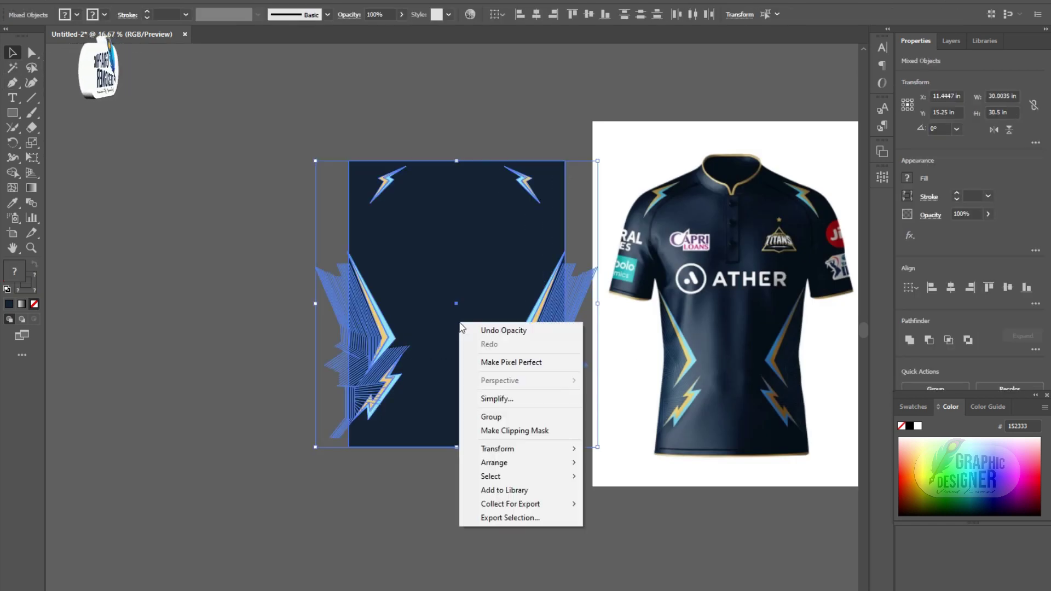
click(491, 416)
Open and cancel the Rectangle size settings, then clear the selection.
key(m)
click(403, 192)
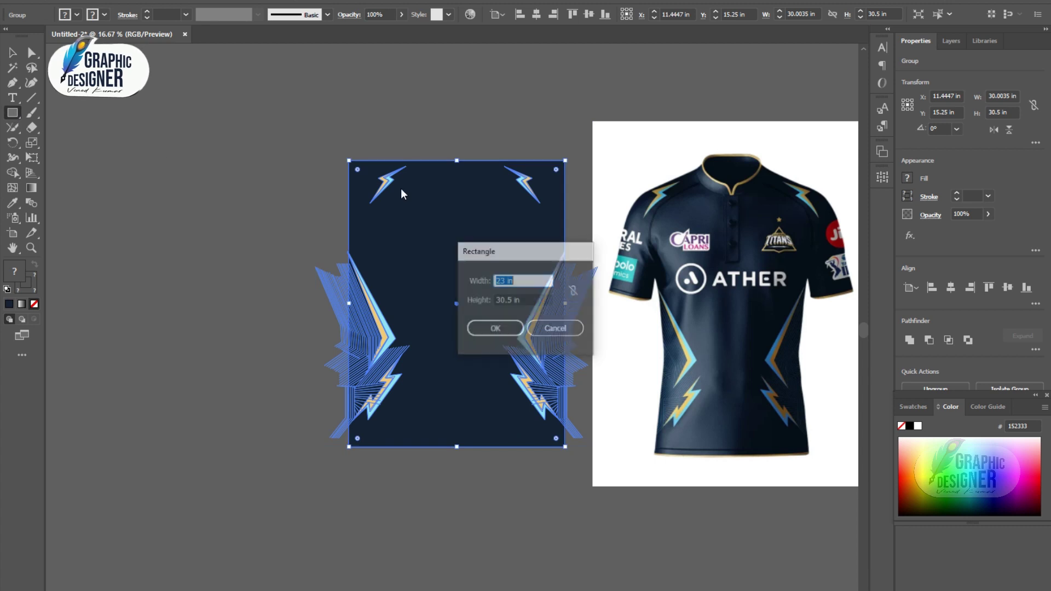
click(548, 329)
key(v)
click(121, 142)
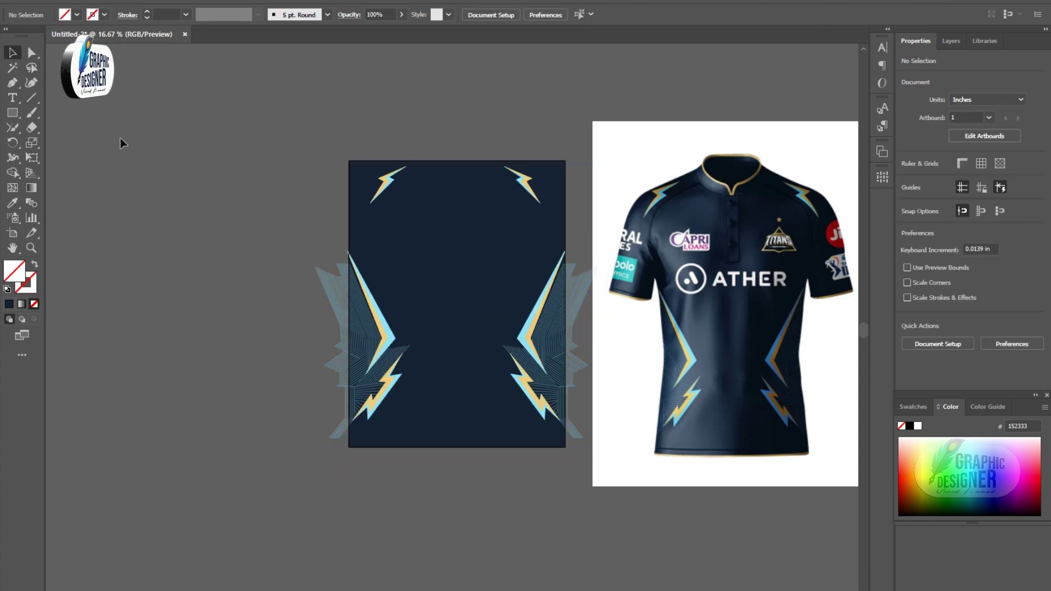
click(14, 113)
Clip the lightning pattern with a rectangle covering the artboard.
mouse_move(349, 161)
mouse_down()
mouse_move(565, 448)
mouse_move(471, 332)
mouse_up()
click(10, 53)
right_click(471, 332)
click(535, 436)
click(432, 87)
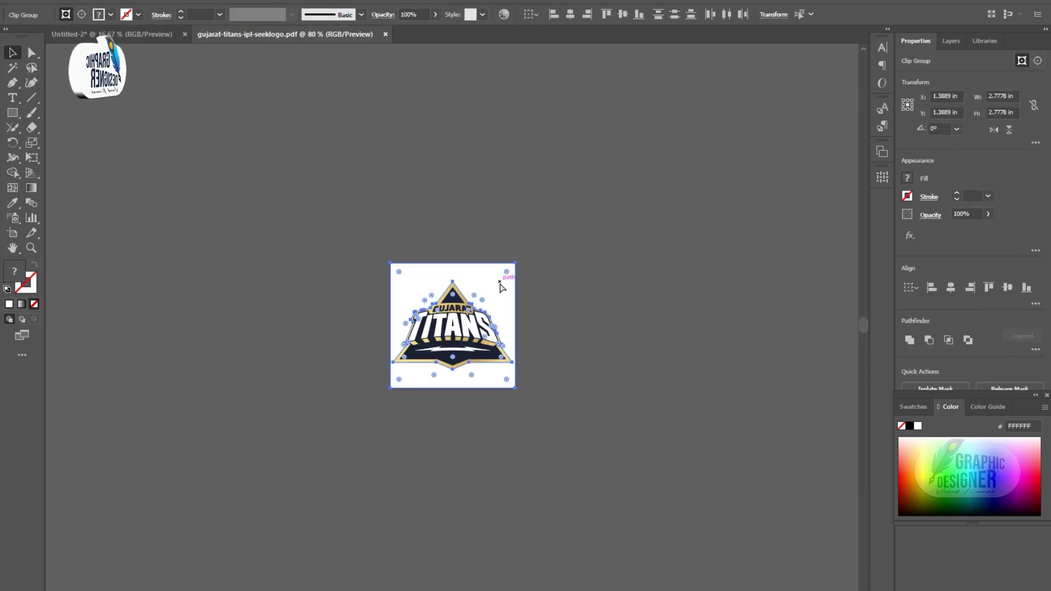
Enlarge the Titans logo and place it on the panel's upper-right chest.
key(ctrl+equal)
key(ctrl+equal)
key(ctrl+equal)
click(667, 268)
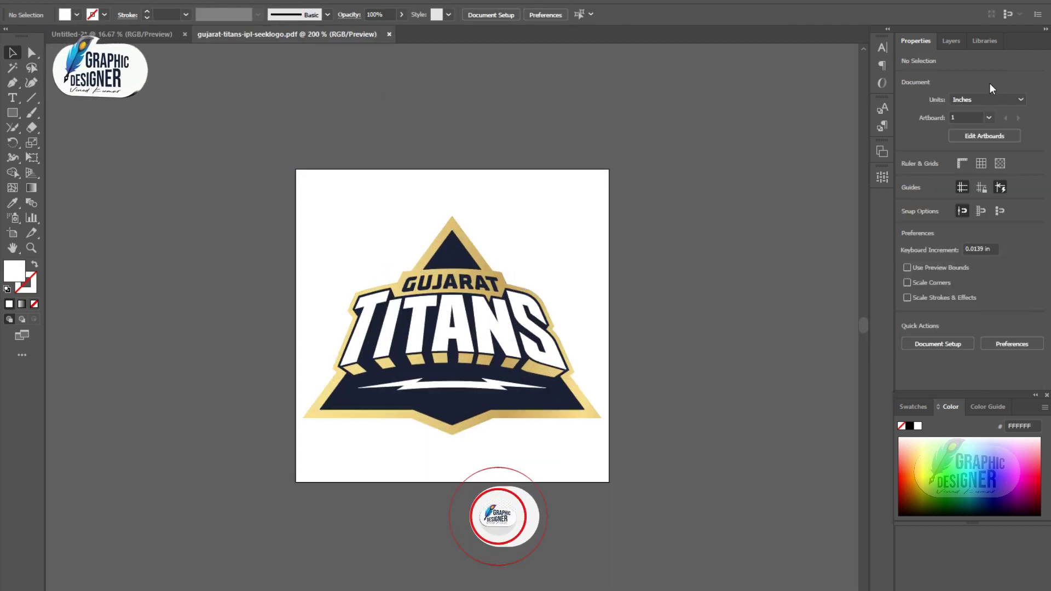
click(950, 41)
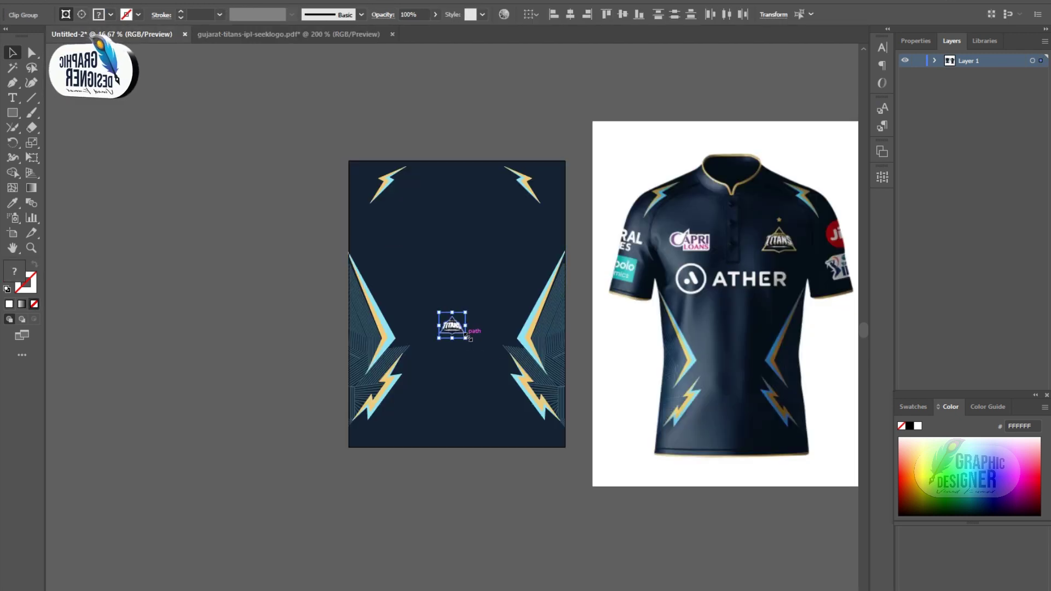
mouse_move(466, 337)
mouse_down()
mouse_move(481, 359)
mouse_move(499, 246)
mouse_up()
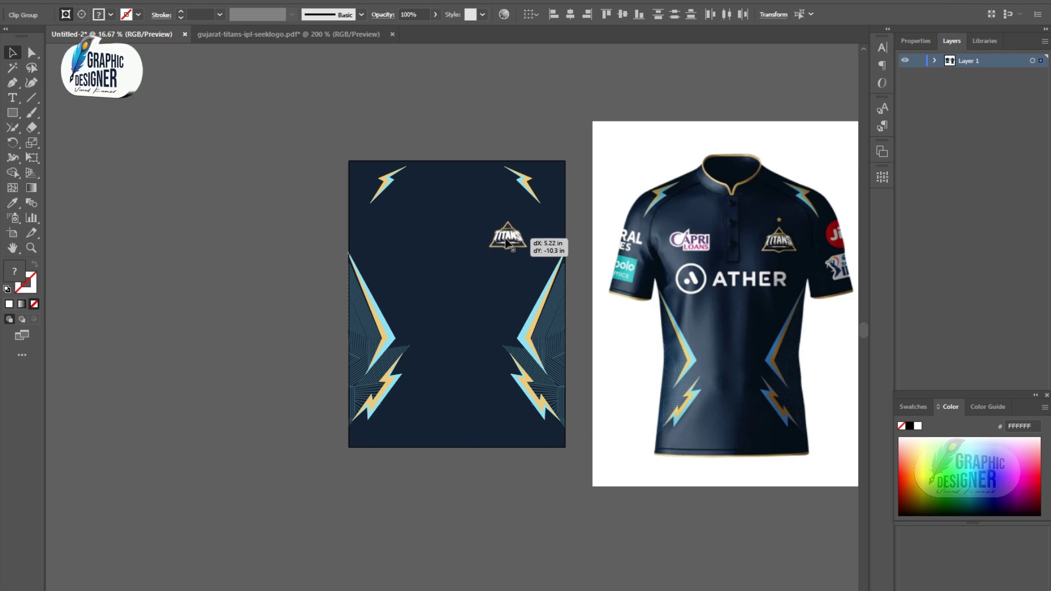
drag(506, 243, 506, 242)
key(ctrl+plus)
Select and delete the jersey reference photo, then zoom out to view the panel.
click(667, 344)
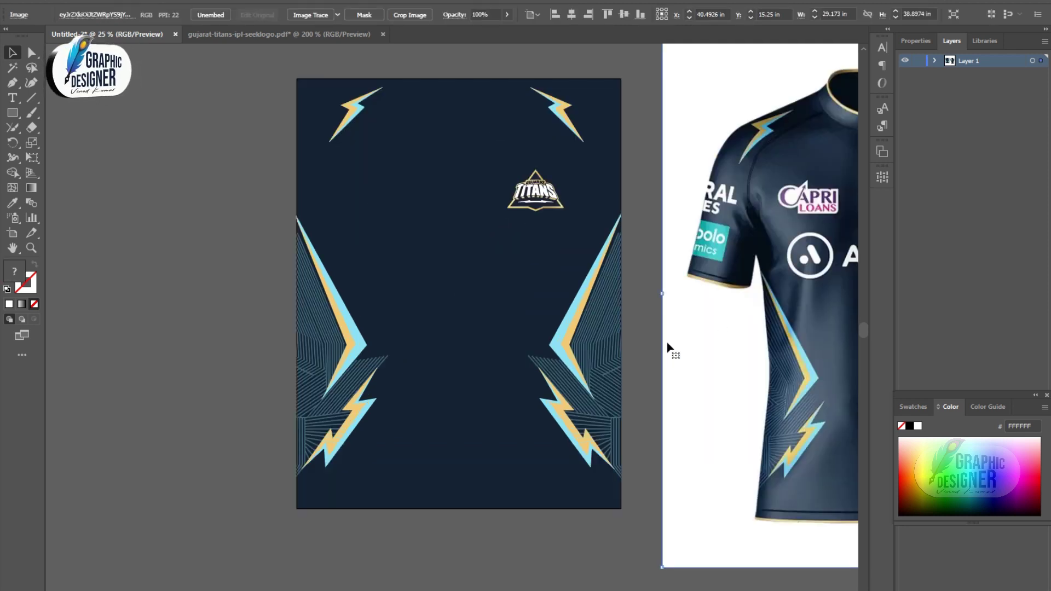
scroll(666, 345, up, 3)
scroll(623, 391, down, 2)
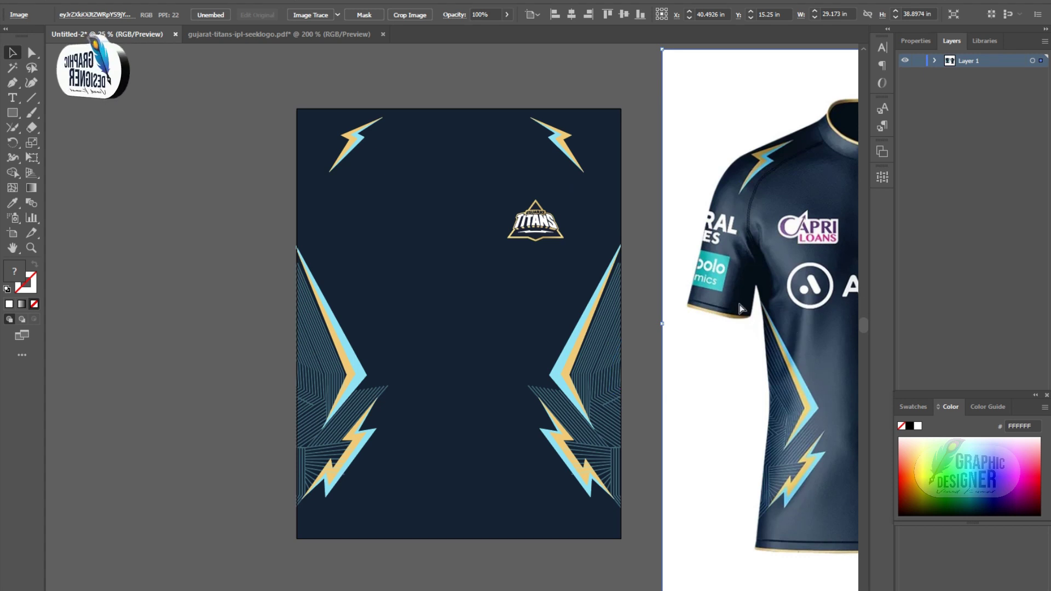
key(ctrl+plus)
key(ctrl+plus)
scroll(602, 378, left, 10)
scroll(594, 331, up, 4)
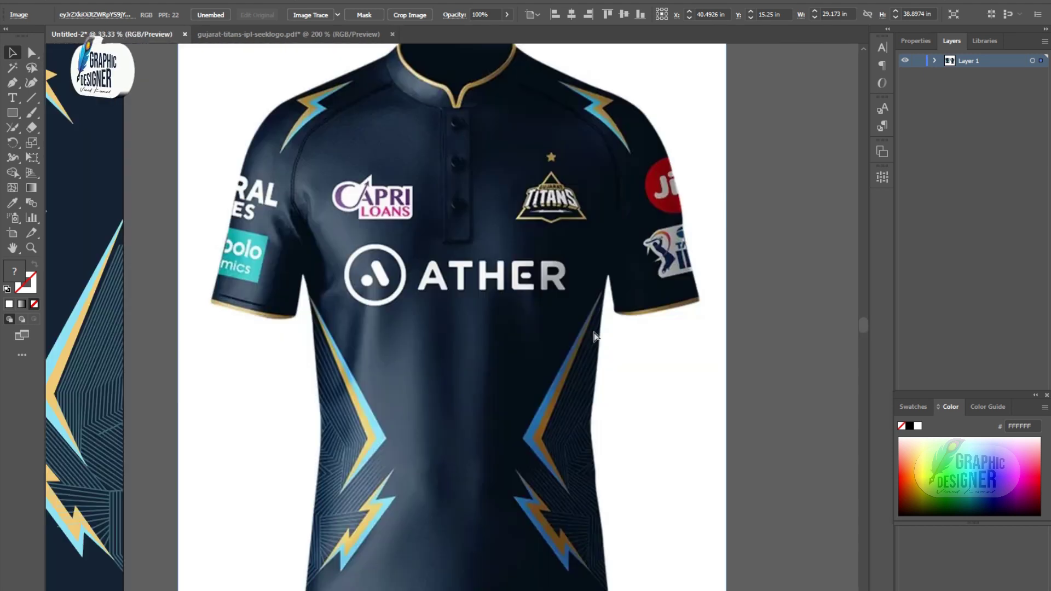
key(Delete)
key(ctrl+minus)
key(ctrl+minus)
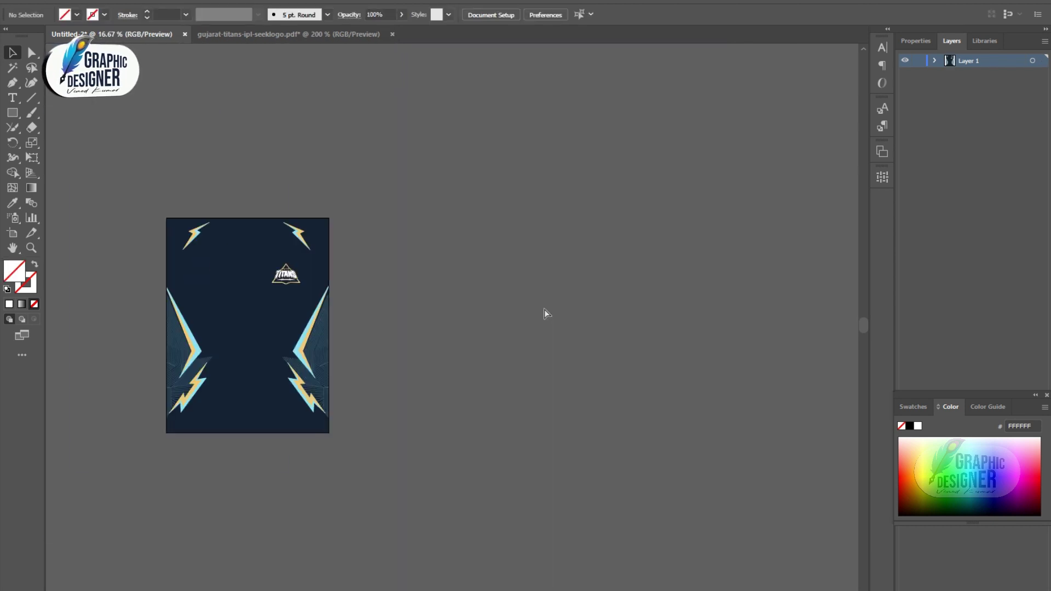
scroll(176, 324, up, 2)
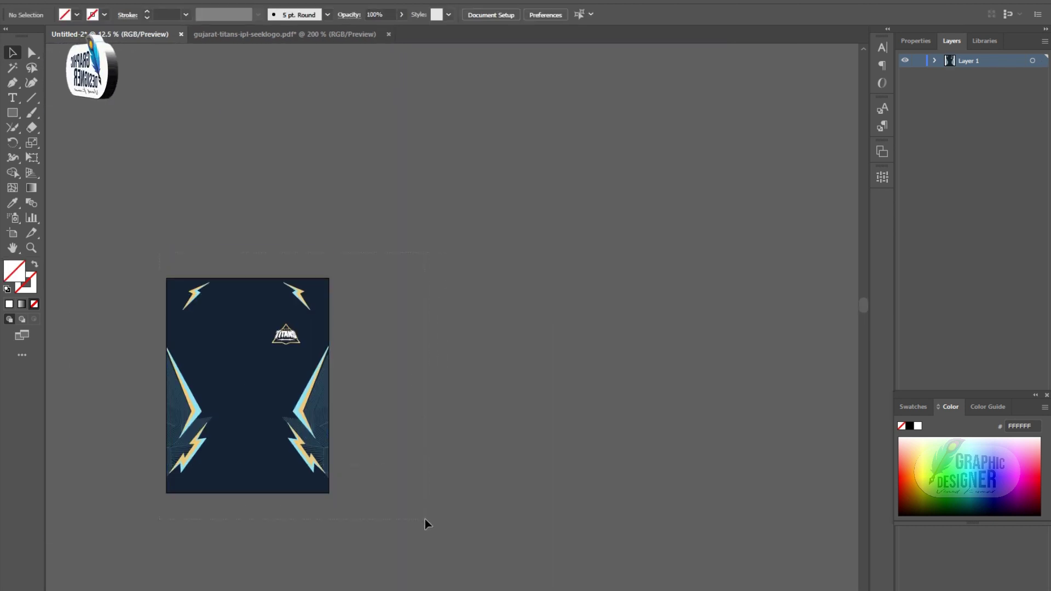